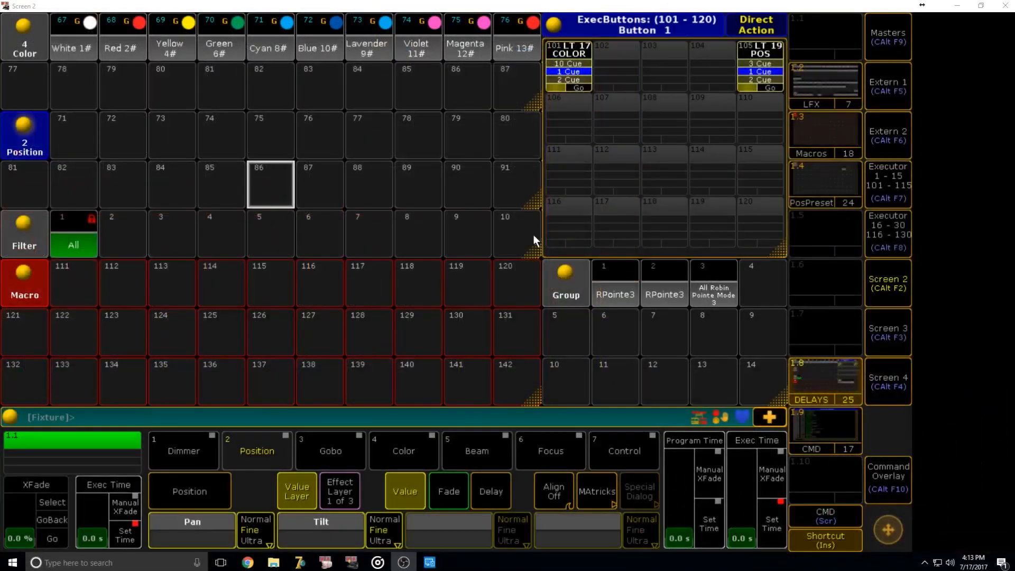
Step: Open empty filter 2 for editing and toggle its Values, Value Times and Effects layers off and back on
{"action": "left_click", "coordinate": [260, 150]}
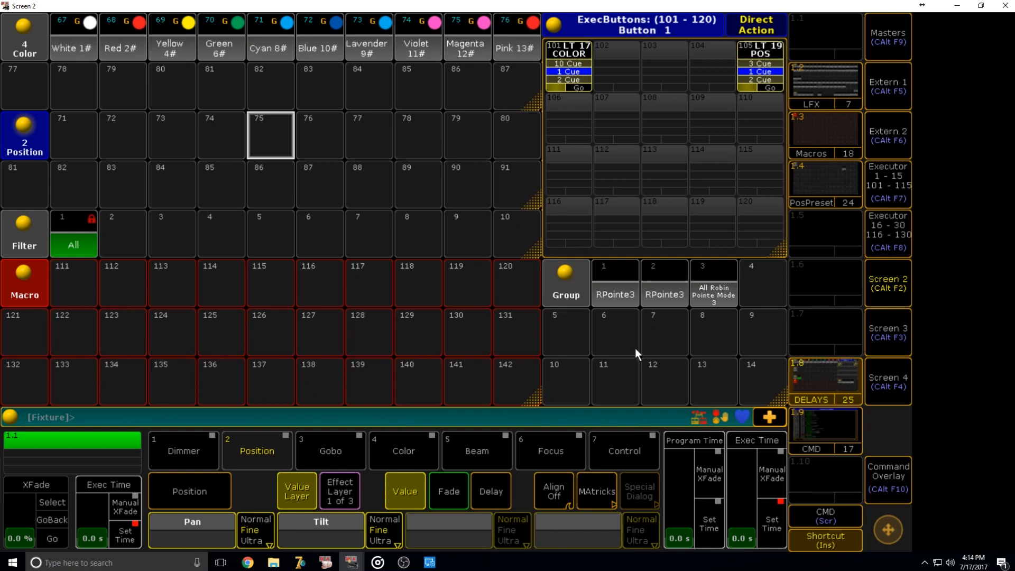
{"action": "left_click", "coordinate": [138, 235]}
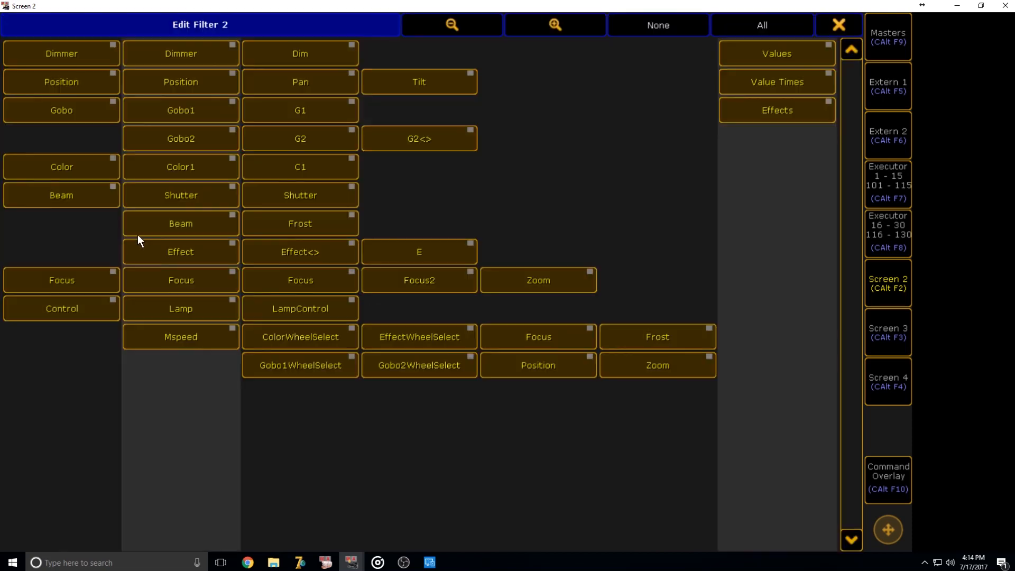
{"action": "left_click", "coordinate": [790, 63]}
{"action": "left_click", "coordinate": [792, 78]}
{"action": "left_click", "coordinate": [794, 107]}
{"action": "left_click", "coordinate": [788, 110]}
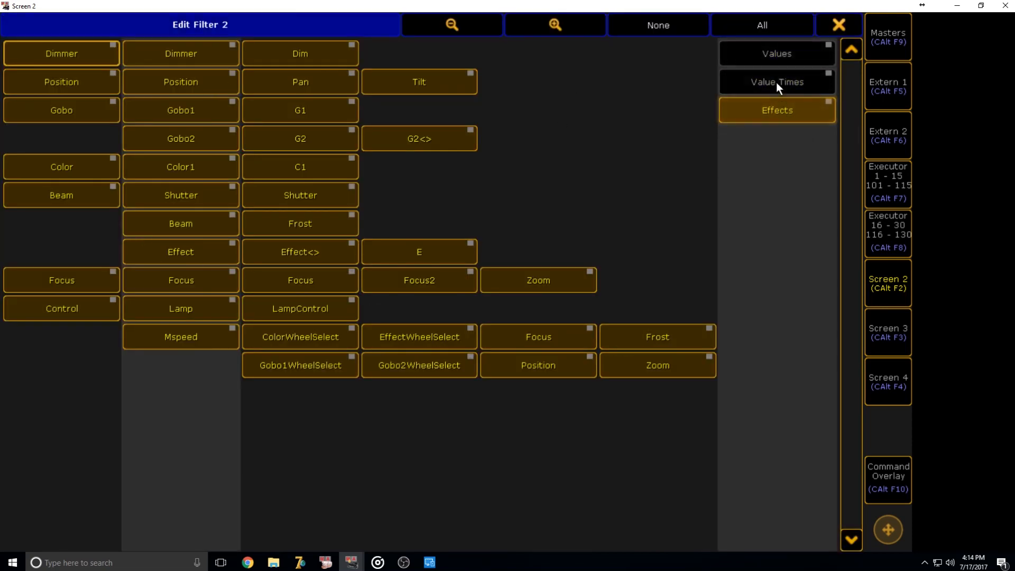
{"action": "left_click", "coordinate": [776, 84]}
{"action": "left_click", "coordinate": [777, 55]}
Step: Exclude the Dimmer, Position, Gobo, Color, Beam, Focus and Control attribute groups from filter 2
{"action": "left_click", "coordinate": [63, 56]}
{"action": "left_click", "coordinate": [68, 82]}
{"action": "left_click", "coordinate": [77, 111]}
{"action": "left_click", "coordinate": [73, 168]}
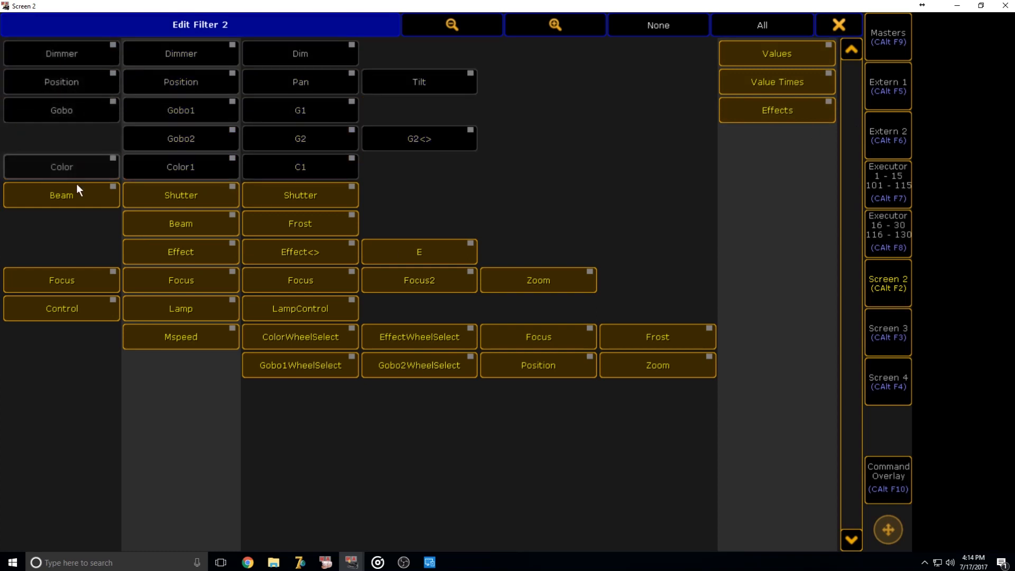
{"action": "left_click", "coordinate": [74, 195]}
{"action": "left_click", "coordinate": [84, 280]}
{"action": "left_click", "coordinate": [99, 307]}
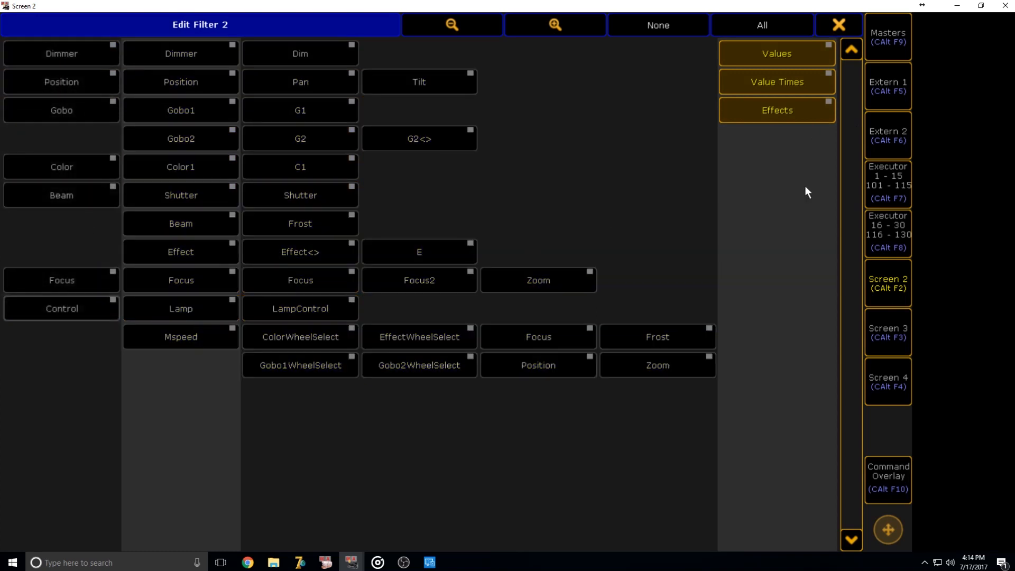
Step: Exclude Effects and Values so filter 2 keeps only Value Times, and include the Color and Position attribute groups
{"action": "left_click", "coordinate": [776, 111]}
{"action": "left_click", "coordinate": [813, 56]}
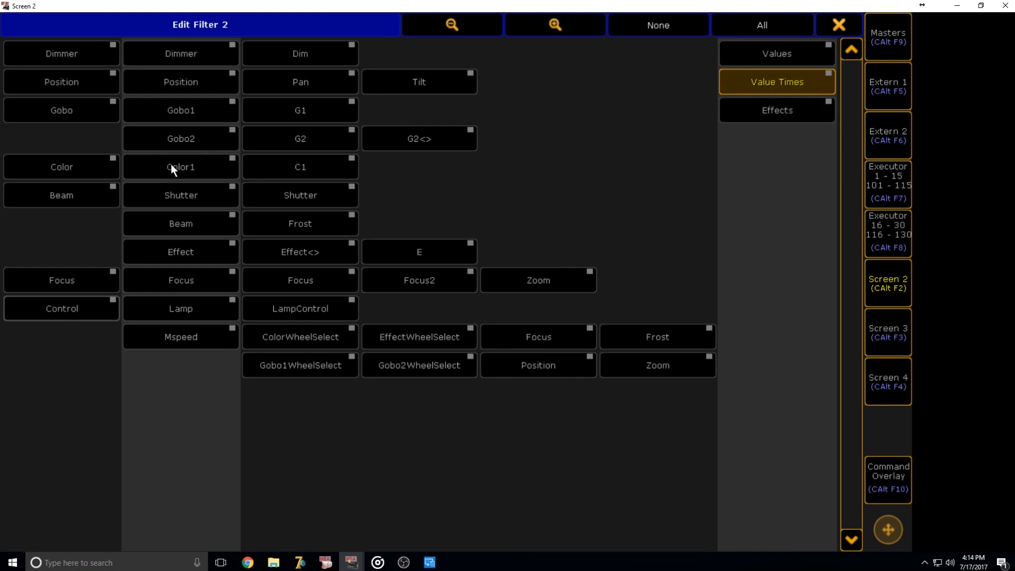
{"action": "left_click", "coordinate": [58, 169]}
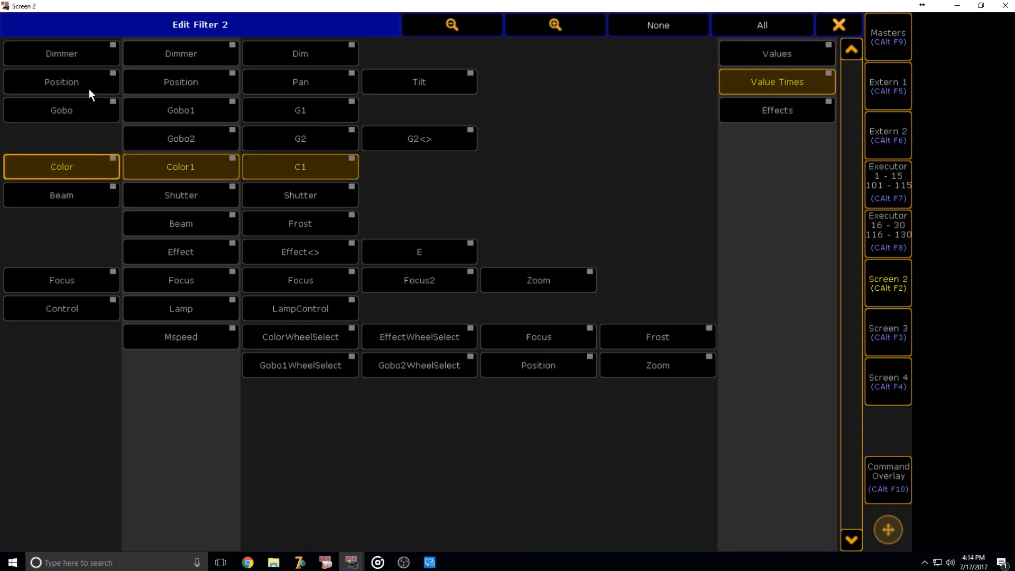
{"action": "left_click", "coordinate": [83, 77]}
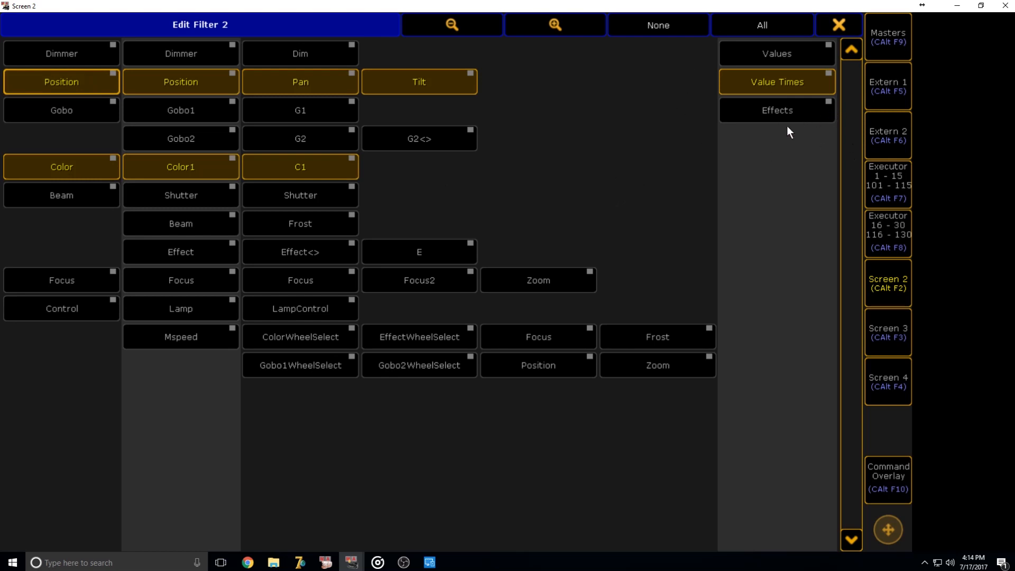
Step: Close the filter editor and label filter 2 "FILTER"
{"action": "left_click", "coordinate": [822, 30]}
{"action": "key", "text": "l"}
{"action": "left_click", "coordinate": [125, 232]}
{"action": "type", "text": "FILTER"}
{"action": "key", "text": "Return"}
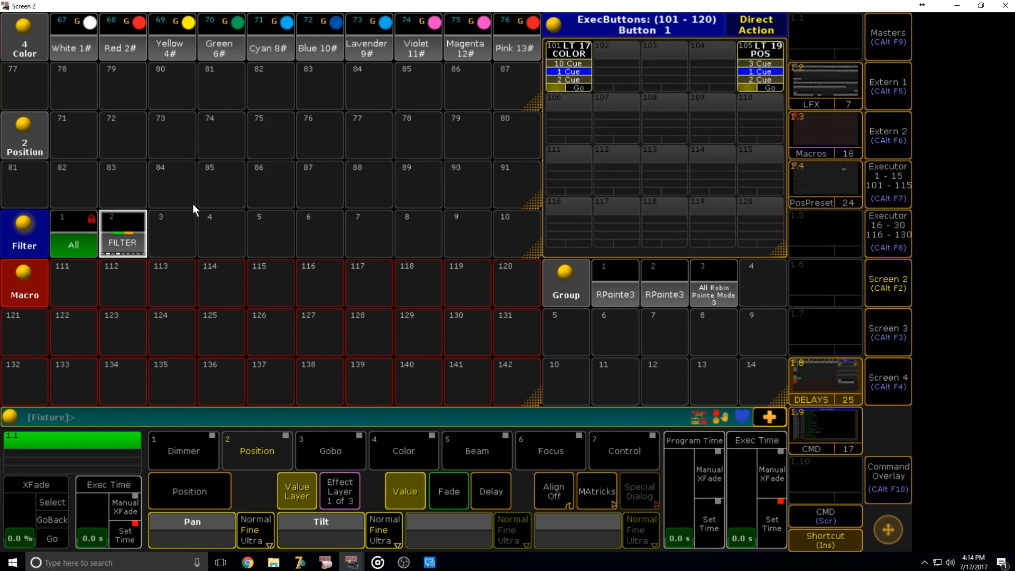
{"action": "left_click", "coordinate": [76, 140]}
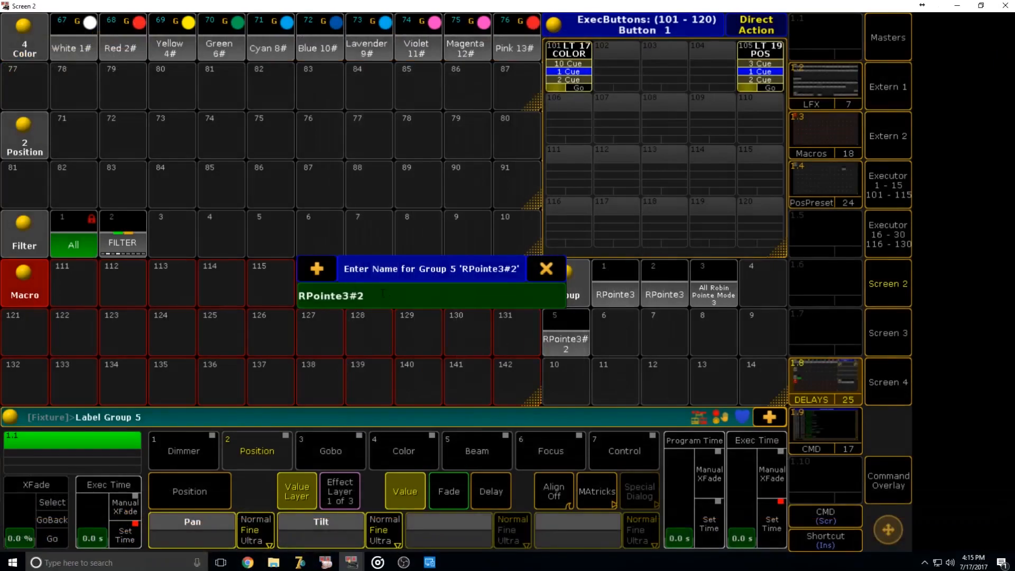
Step: Label group 5 "POINTE DELAYS"
{"action": "key", "text": "BackSpace"}
{"action": "type", "text": "POINTE DELAYS"}
{"action": "key", "text": "Return"}
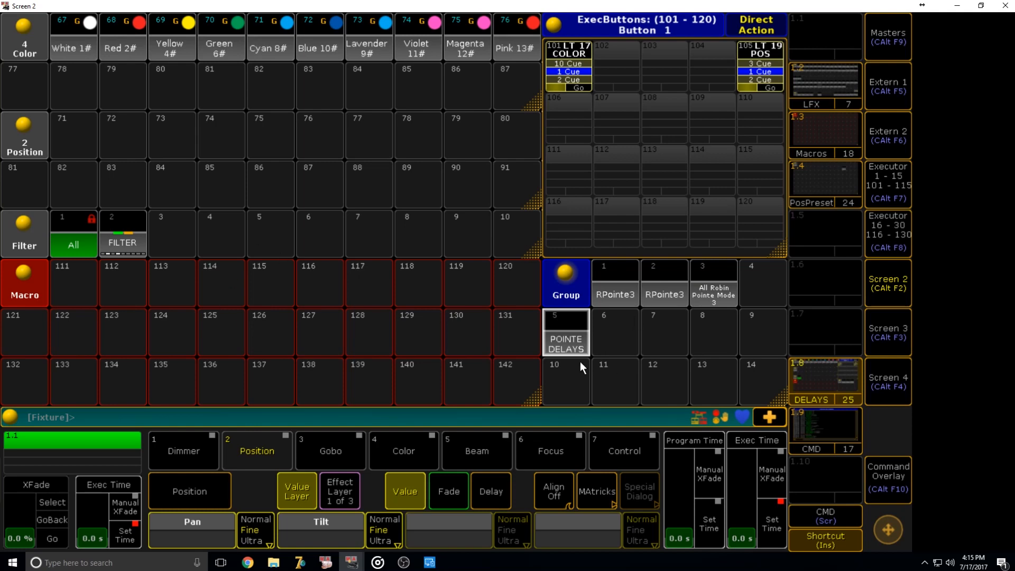
Step: Select the POINTE DELAYS group, set its color C1 delay to 0, and store it as color preset 77
{"action": "left_click", "coordinate": [560, 334]}
{"action": "left_click", "coordinate": [411, 456]}
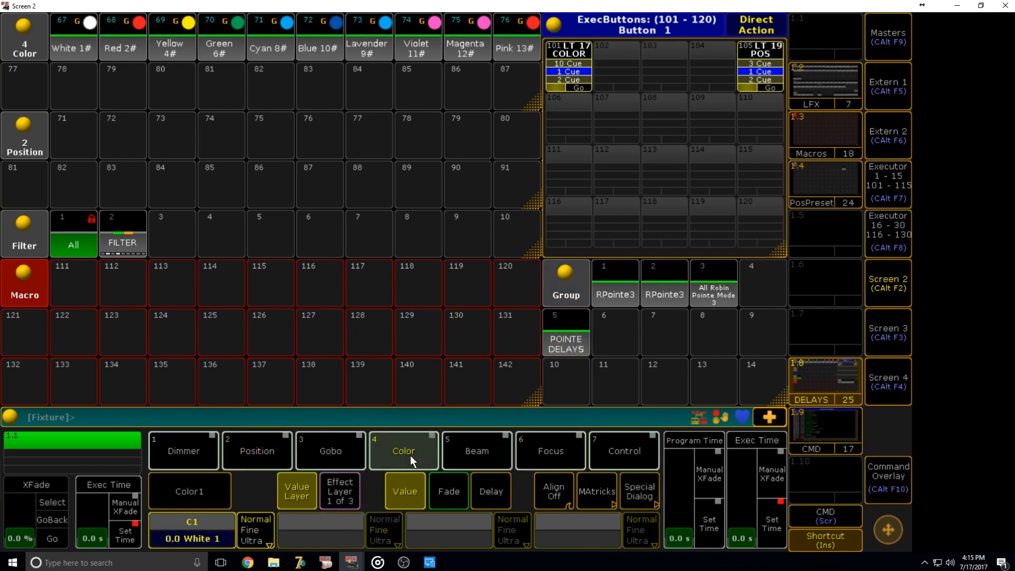
{"action": "left_click", "coordinate": [492, 490]}
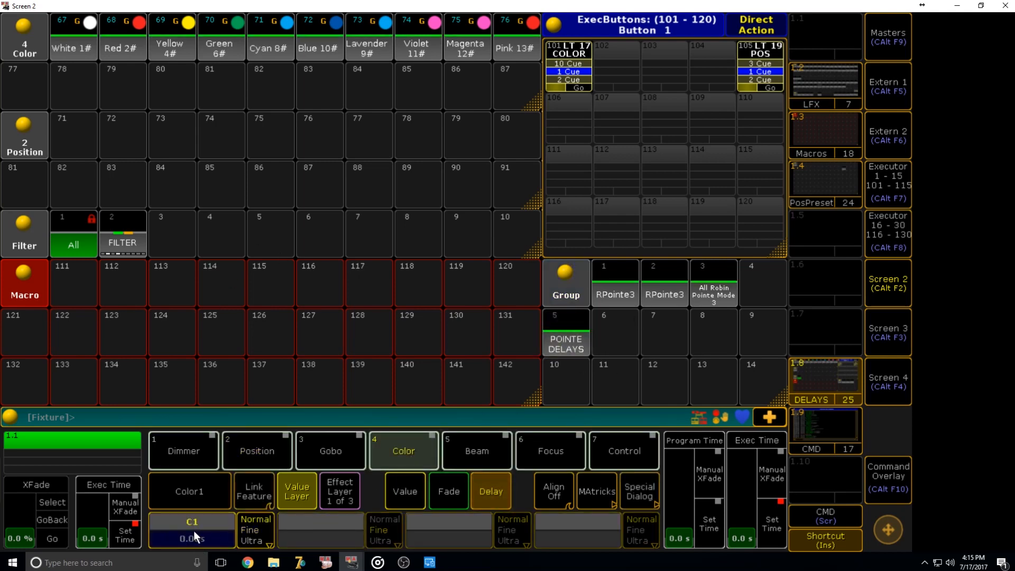
{"action": "left_click", "coordinate": [194, 531]}
{"action": "type", "text": "0"}
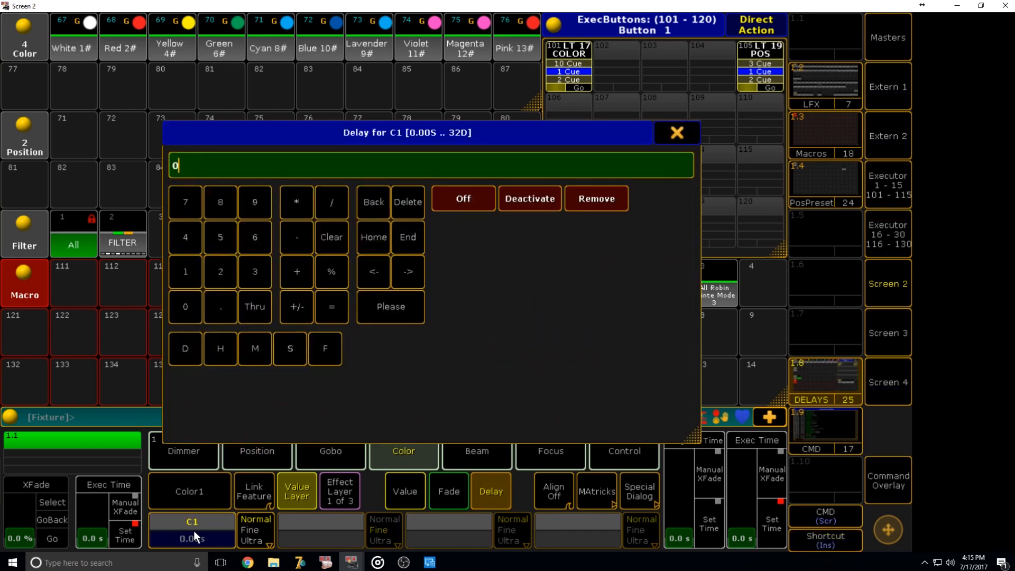
{"action": "key", "text": "Return"}
{"action": "key", "text": "s"}
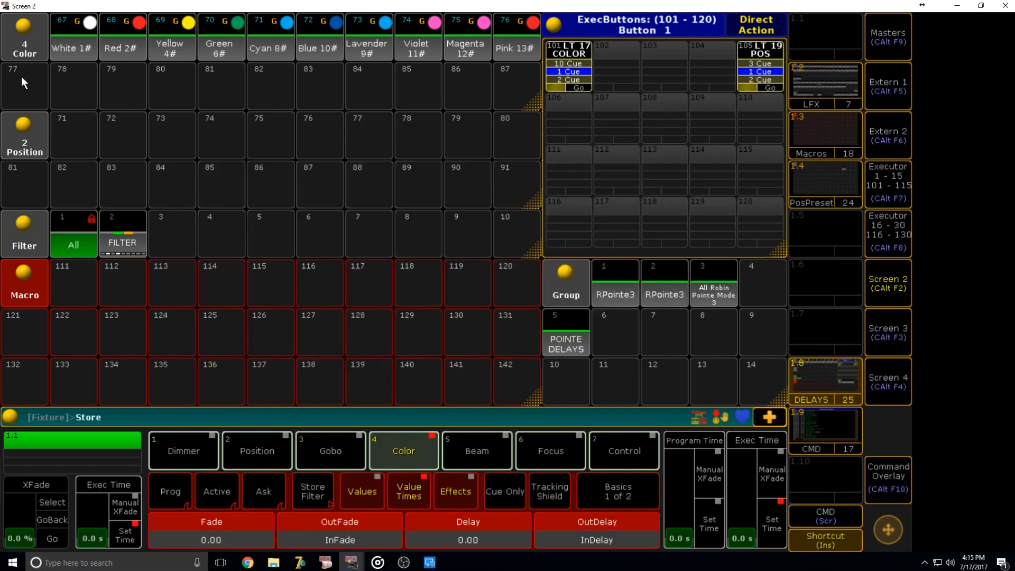
{"action": "left_click", "coordinate": [22, 81]}
{"action": "key", "text": "a"}
{"action": "key", "text": "a"}
{"action": "key", "text": "a"}
{"action": "left_click", "coordinate": [31, 90]}
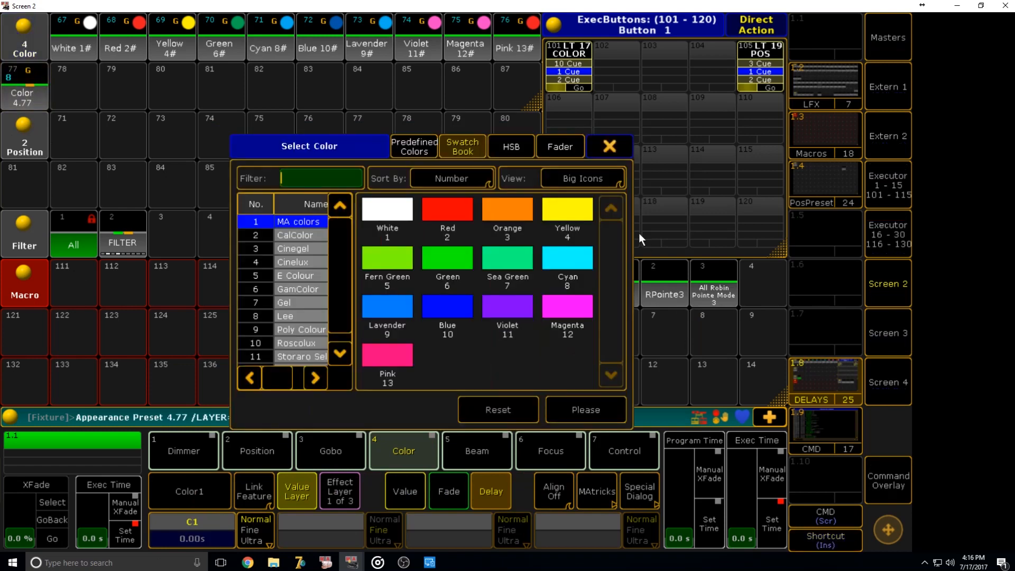
{"action": "left_click", "coordinate": [603, 146]}
Step: Label color preset 77 "DELAY 0"
{"action": "key", "text": "a"}
{"action": "key", "text": "a"}
{"action": "left_click", "coordinate": [24, 94]}
{"action": "type", "text": "DELAY"}
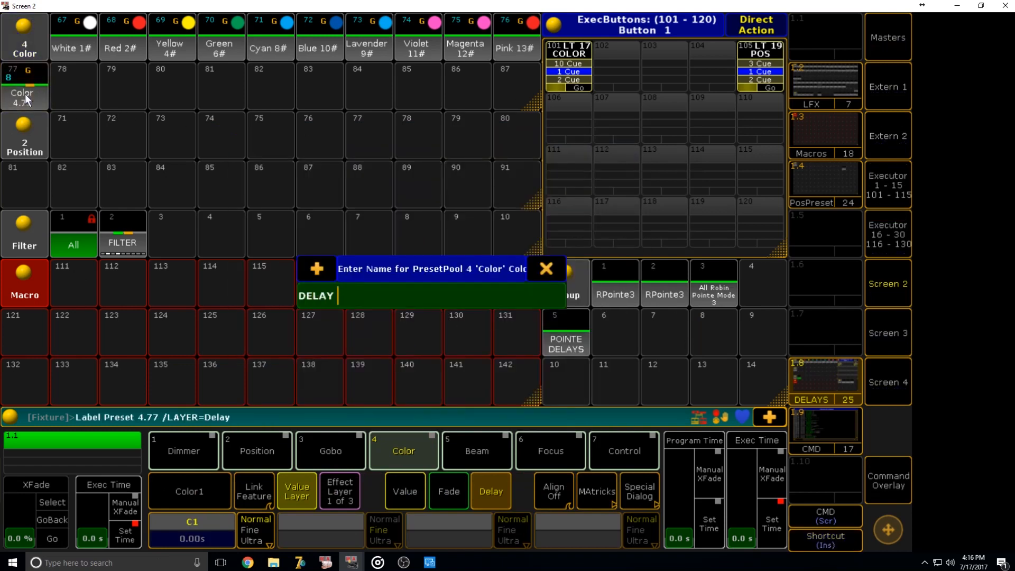
{"action": "key", "text": "Return"}
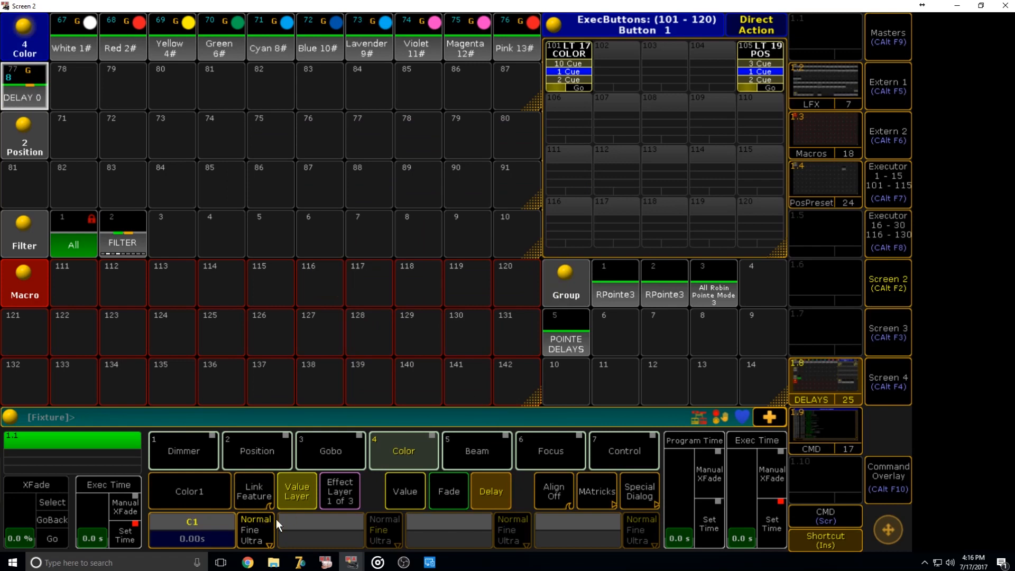
Step: Set the C1 delay of the selected fixtures to 0 THRU 0.5 THRU 0
{"action": "left_click", "coordinate": [183, 527]}
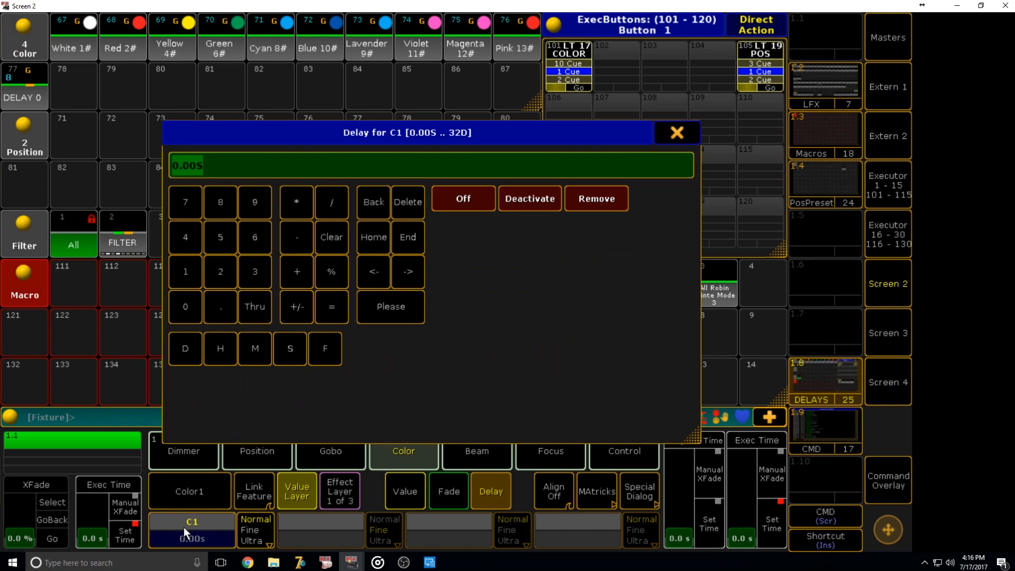
{"action": "type", "text": "0 THRU"}
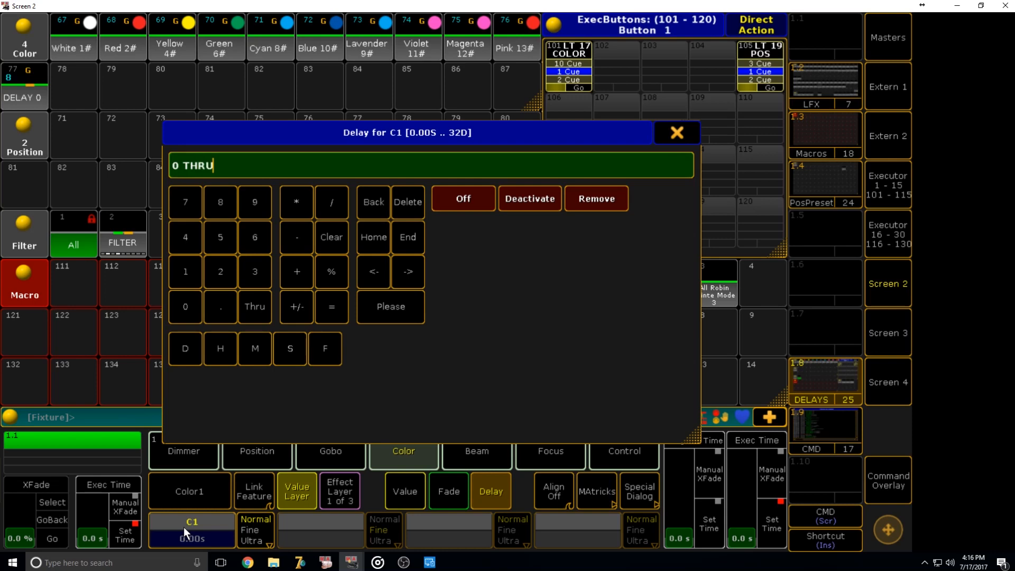
{"action": "type", "text": " 0.5 THRU 0"}
{"action": "key", "text": "Return"}
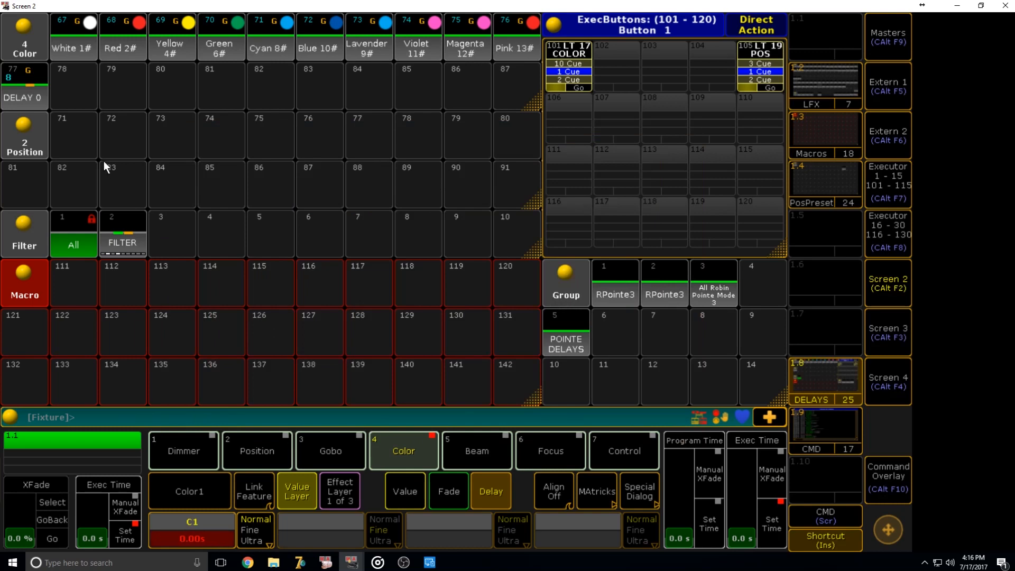
Step: Store the delay as color preset 78 and label it "DELAY 0.5 OUT/IN"
{"action": "left_click", "coordinate": [75, 86]}
{"action": "type", "text": "DELAY 0.5 OUT/IN"}
{"action": "key", "text": "Return"}
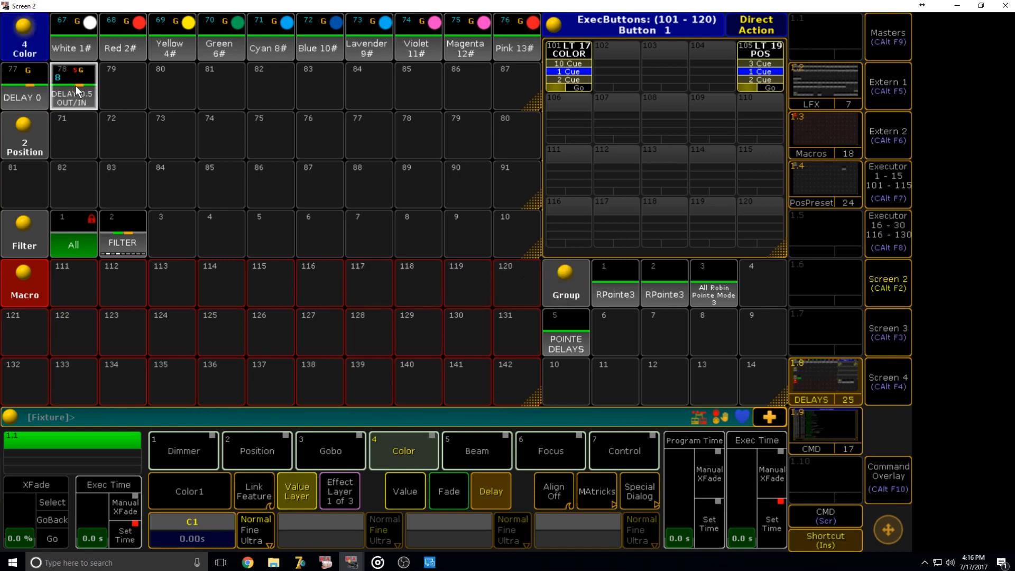
Step: Set the C1 delay of the selected fixtures to 0.5 THRU 0 THRU 0.5
{"action": "left_click", "coordinate": [186, 534]}
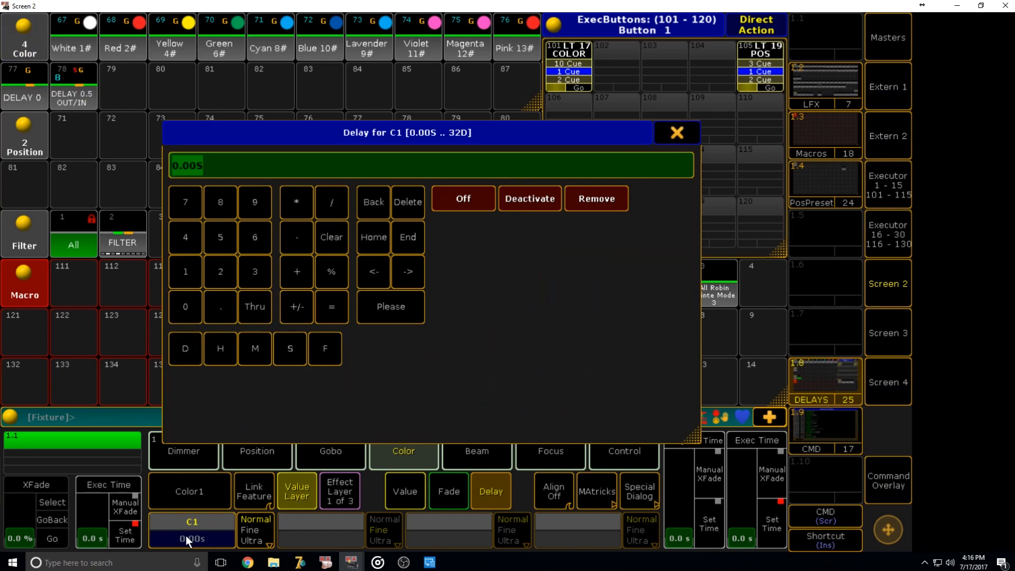
{"action": "type", "text": "0.5 THRU 0"}
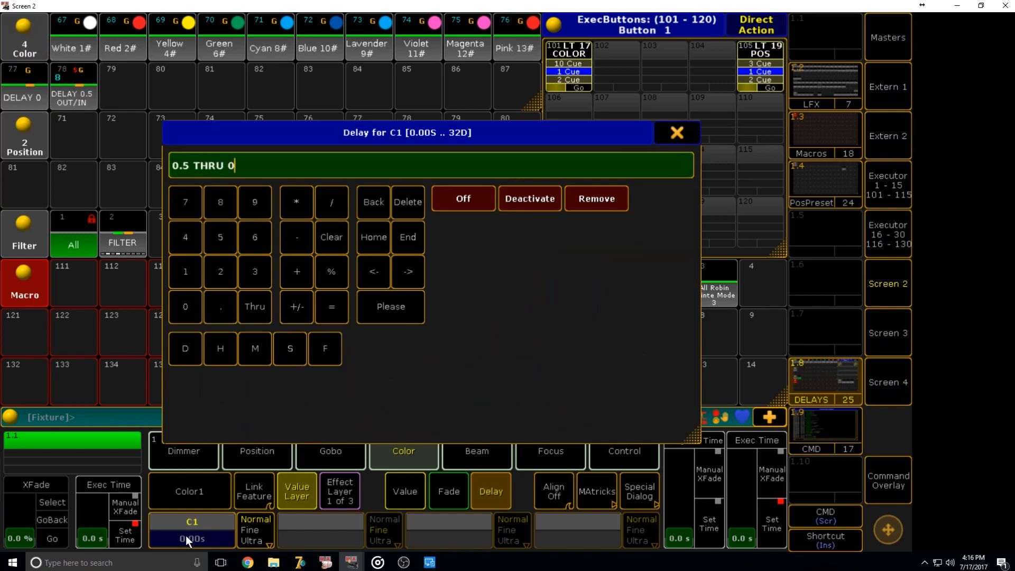
{"action": "type", "text": " THRU 0.5"}
{"action": "key", "text": "Return"}
Step: Store the delay as color preset 79 and label it "DELAY 0.5 IN/OUT"
{"action": "key", "text": "Insert"}
{"action": "key", "text": "s"}
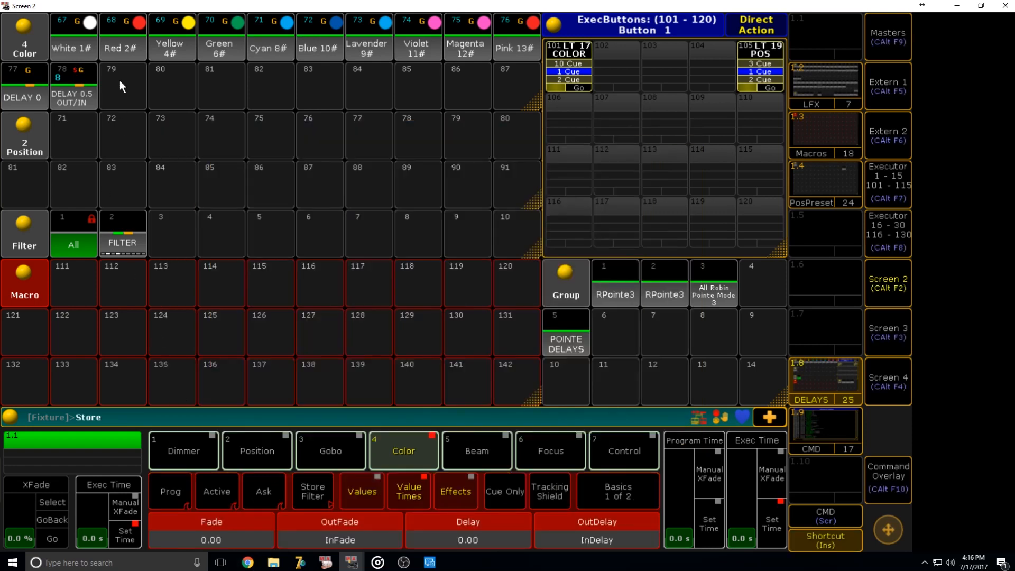
{"action": "left_click", "coordinate": [120, 80]}
{"action": "key", "text": "l"}
{"action": "left_click", "coordinate": [120, 80]}
{"action": "type", "text": "DELAY "}
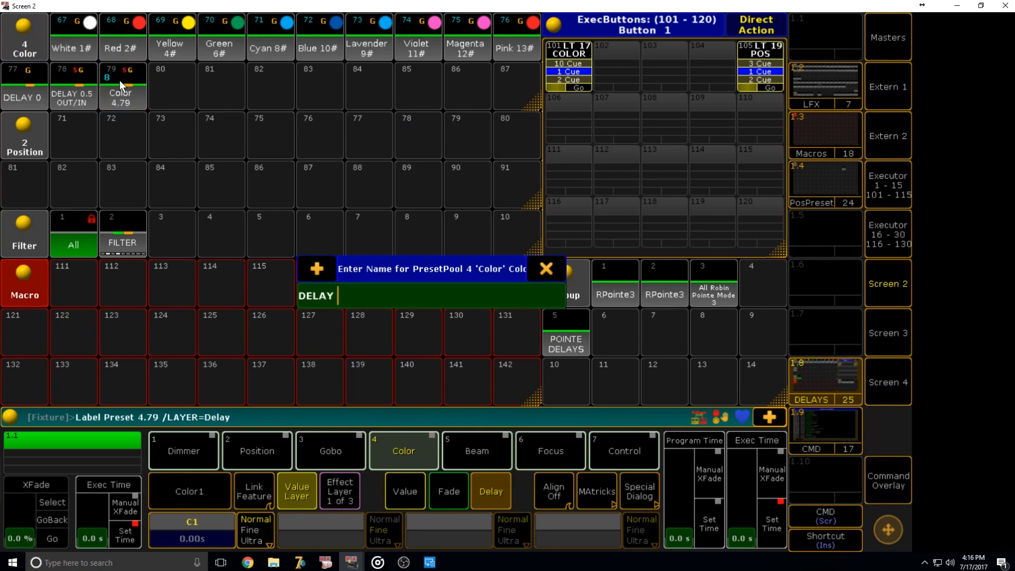
{"action": "type", "text": "0.5 IN/OUT"}
{"action": "key", "text": "Return"}
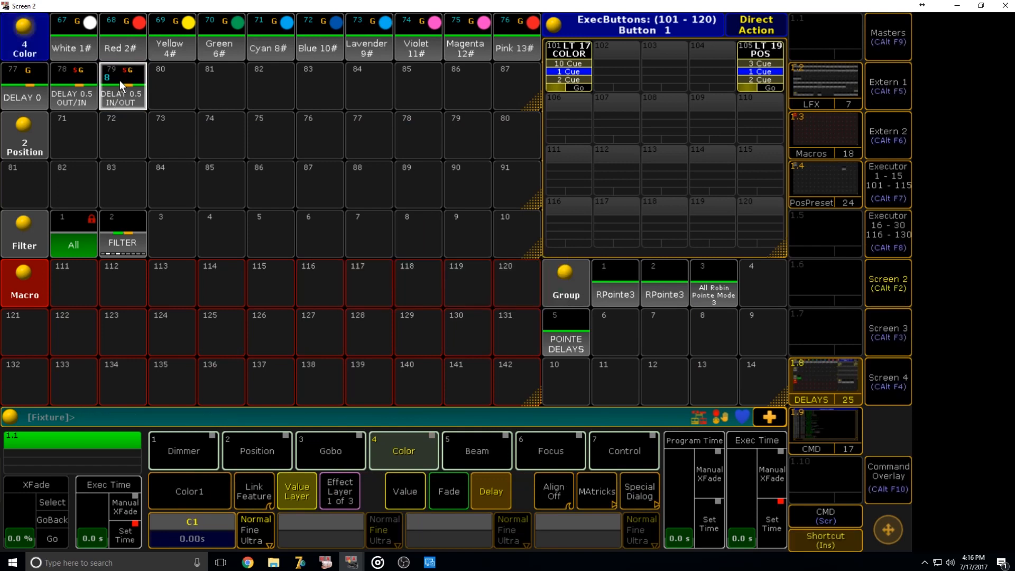
Step: Clear the programmer, reselect the POINTE DELAYS group, and set its C1 delay to 0 THRU 0.5
{"action": "key", "text": "c"}
{"action": "key", "text": "c"}
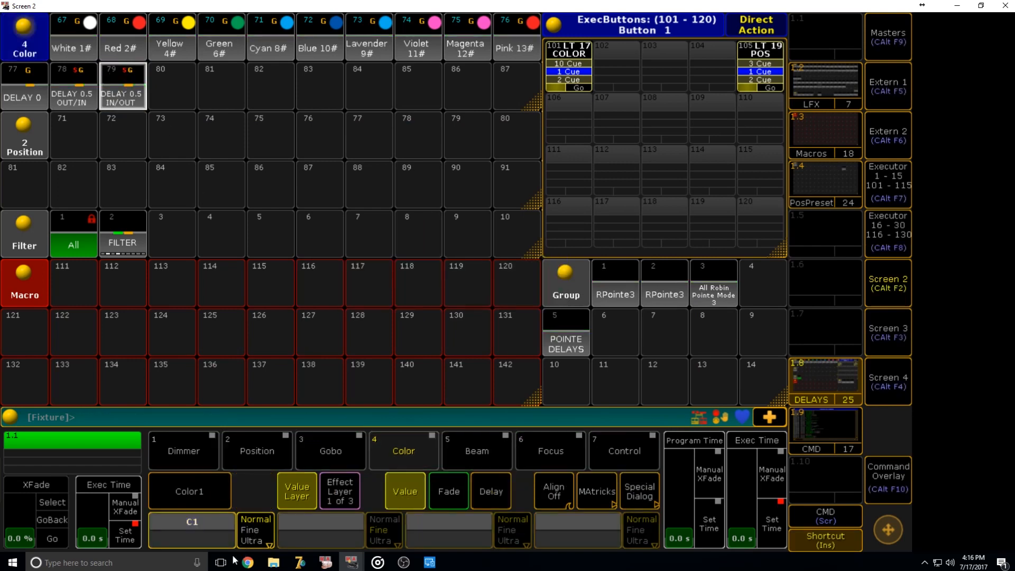
{"action": "left_click", "coordinate": [568, 331]}
{"action": "left_click", "coordinate": [201, 521]}
{"action": "left_click", "coordinate": [687, 132]}
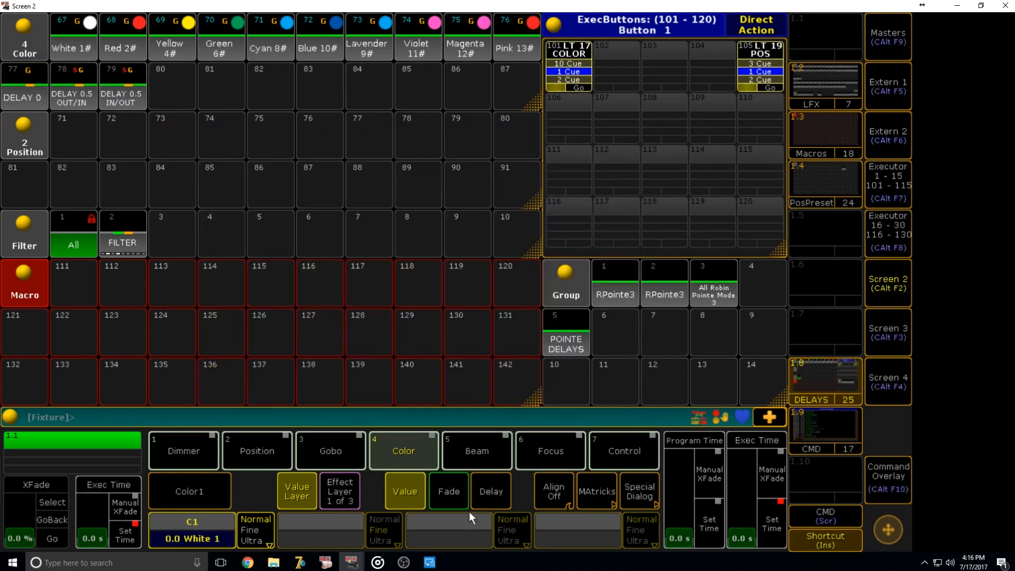
{"action": "left_click", "coordinate": [478, 497]}
{"action": "left_click", "coordinate": [188, 540]}
{"action": "type", "text": "0 THRU 0.5"}
{"action": "key", "text": "Return"}
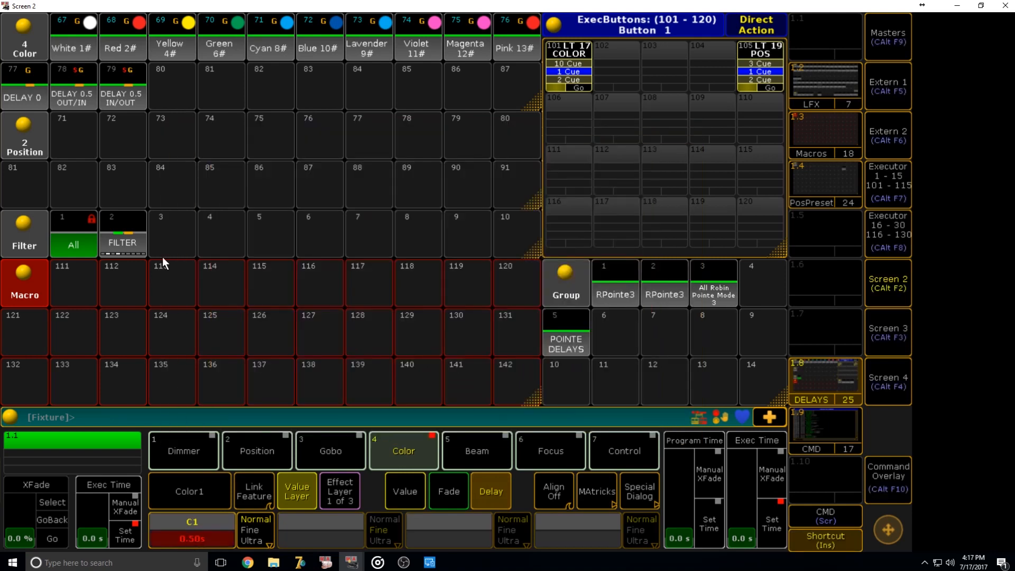
Step: Store the delay as color preset 80 and label it "DELAY 0.5 LFT/RGT"
{"action": "left_click", "coordinate": [183, 87]}
{"action": "type", "text": "DELAY 0.5 LFT/RGT"}
{"action": "key", "text": "Return"}
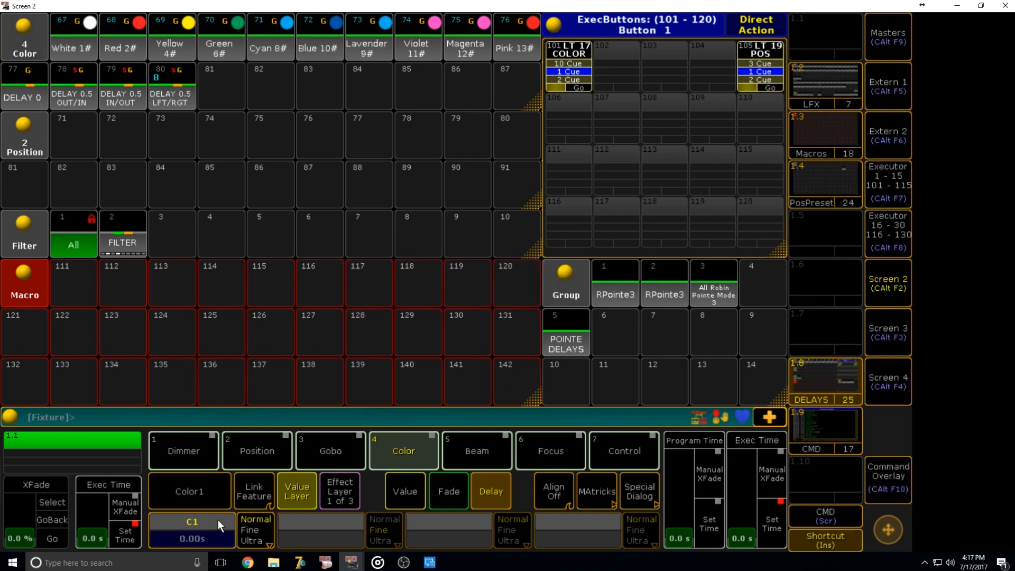
Step: Set the C1 delay of the selected fixtures to 0.5 THRU 0
{"action": "left_click", "coordinate": [218, 519]}
{"action": "type", "text": "0.5 THRU 0"}
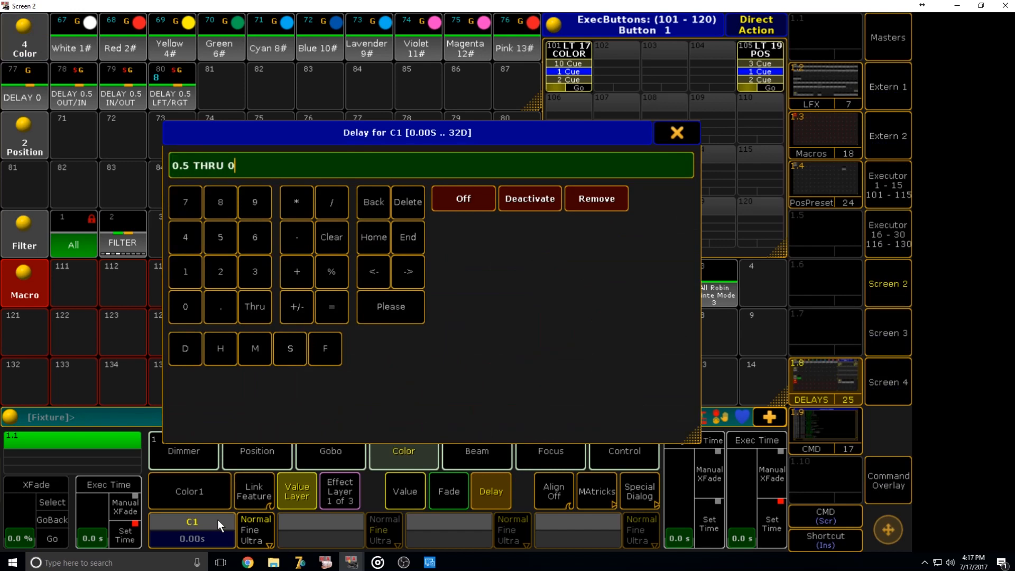
{"action": "key", "text": "Return"}
Step: Store the delay as color preset 81 and label it "DELAY 0.5 RGT/LFT"
{"action": "key", "text": "s"}
{"action": "left_click", "coordinate": [233, 97]}
{"action": "key", "text": "l"}
{"action": "left_click", "coordinate": [233, 98]}
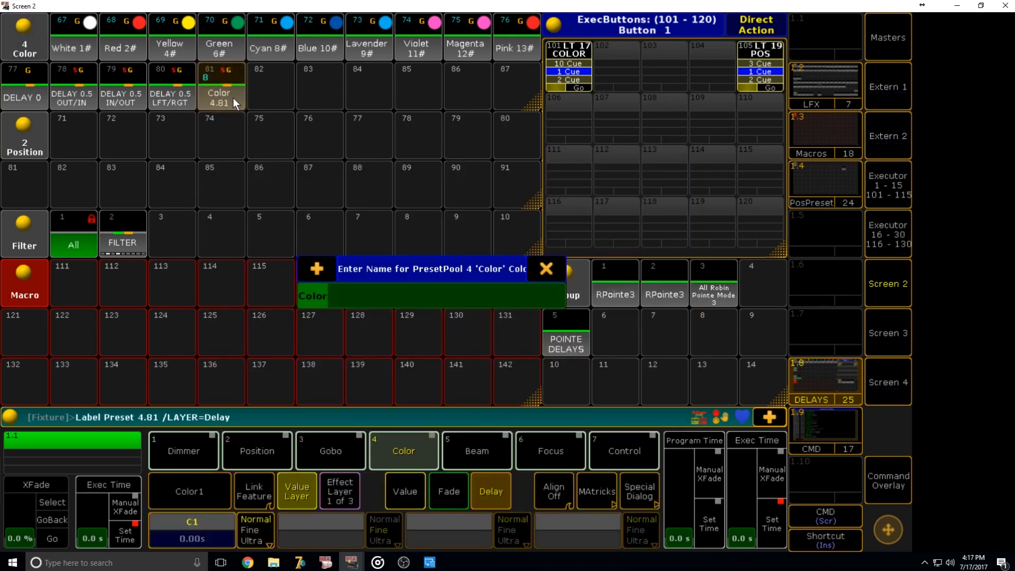
{"action": "type", "text": "DELAY 0.5 RGT/LFT"}
{"action": "key", "text": "Return"}
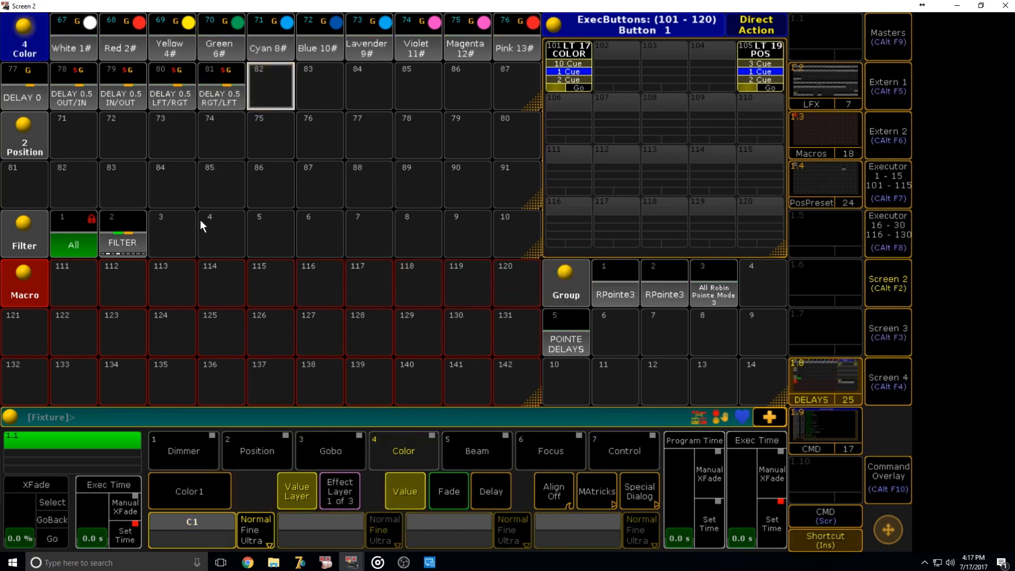
Step: Create macro 111 with the command "BlindEdit On" as its first line
{"action": "left_click", "coordinate": [79, 294]}
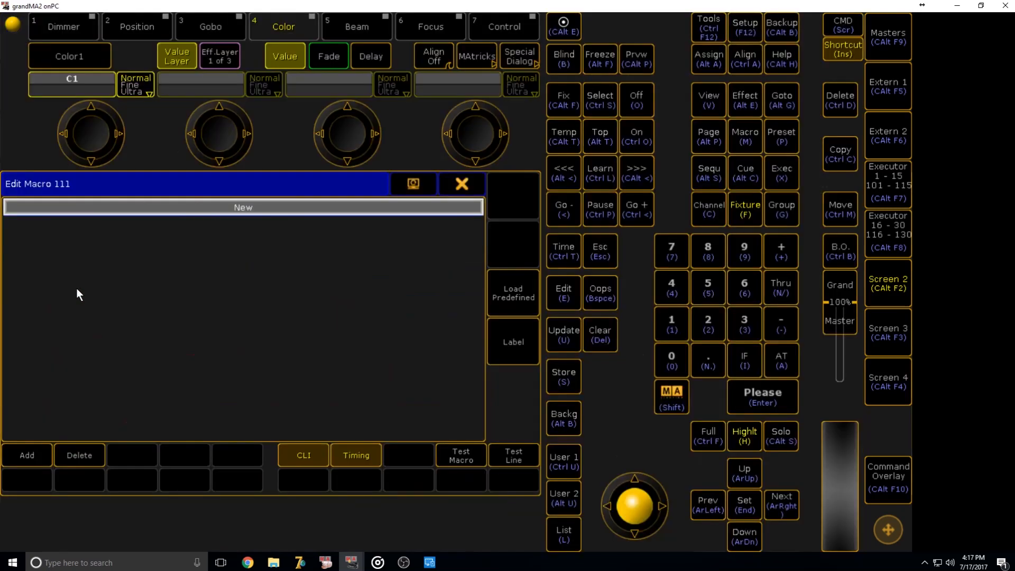
{"action": "left_click", "coordinate": [31, 453]}
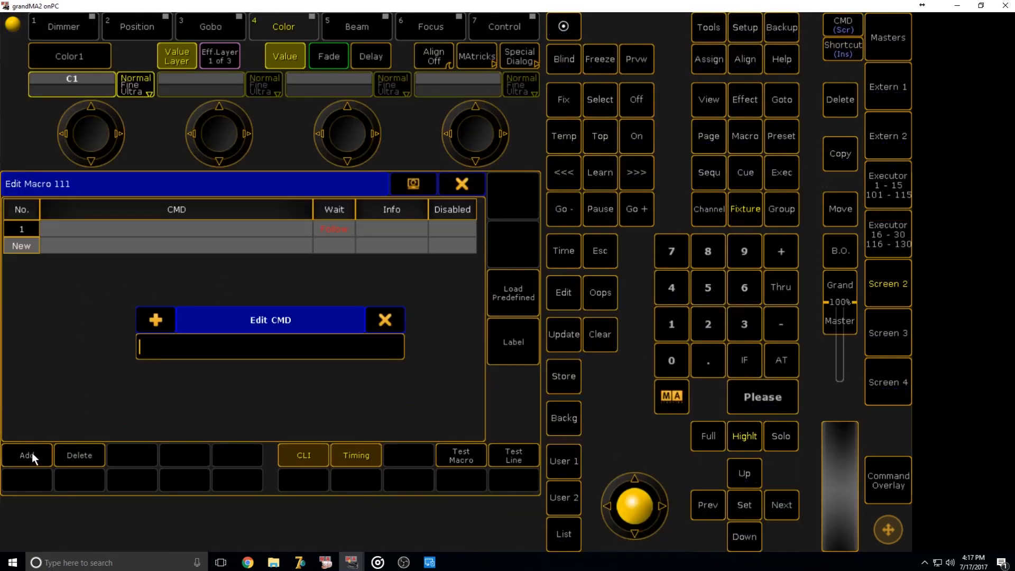
{"action": "type", "text": "Blind"}
{"action": "key", "text": "Return"}
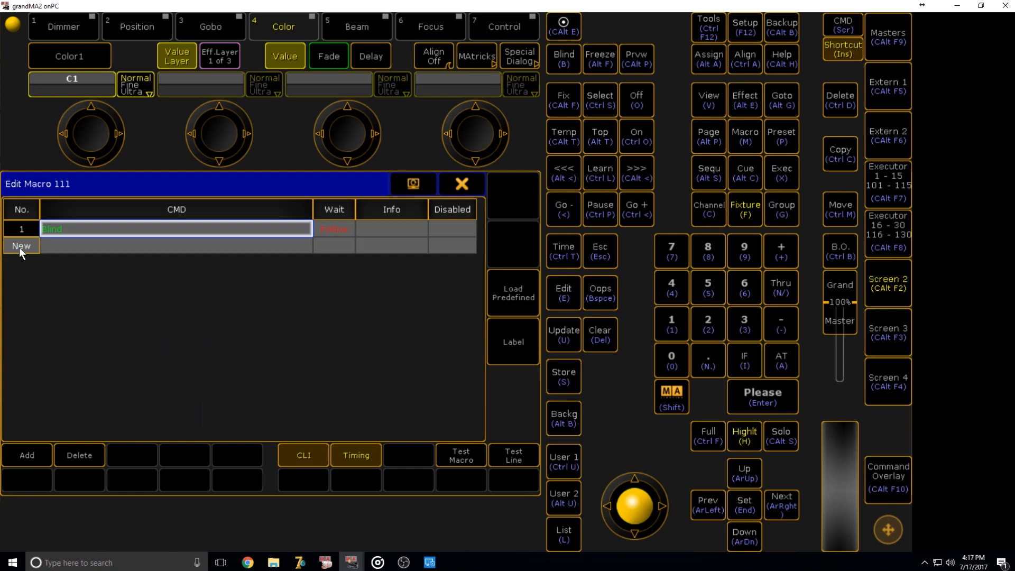
{"action": "left_click", "coordinate": [143, 239]}
{"action": "left_click", "coordinate": [385, 320]}
{"action": "left_click", "coordinate": [136, 228]}
{"action": "type", "text": "Ed"}
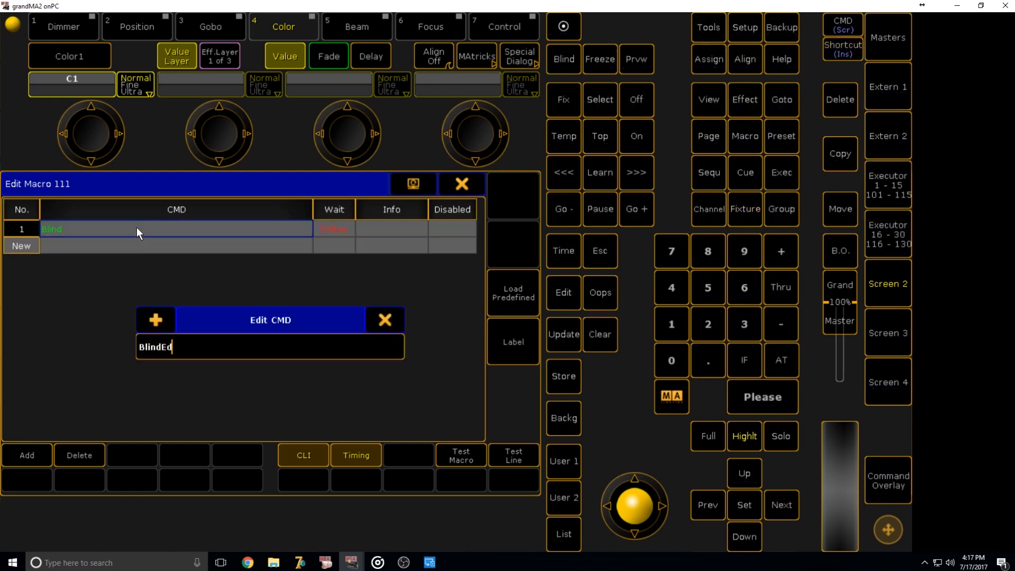
{"action": "type", "text": "it On"}
{"action": "key", "text": "Return"}
{"action": "left_click", "coordinate": [39, 247]}
{"action": "left_click", "coordinate": [384, 320]}
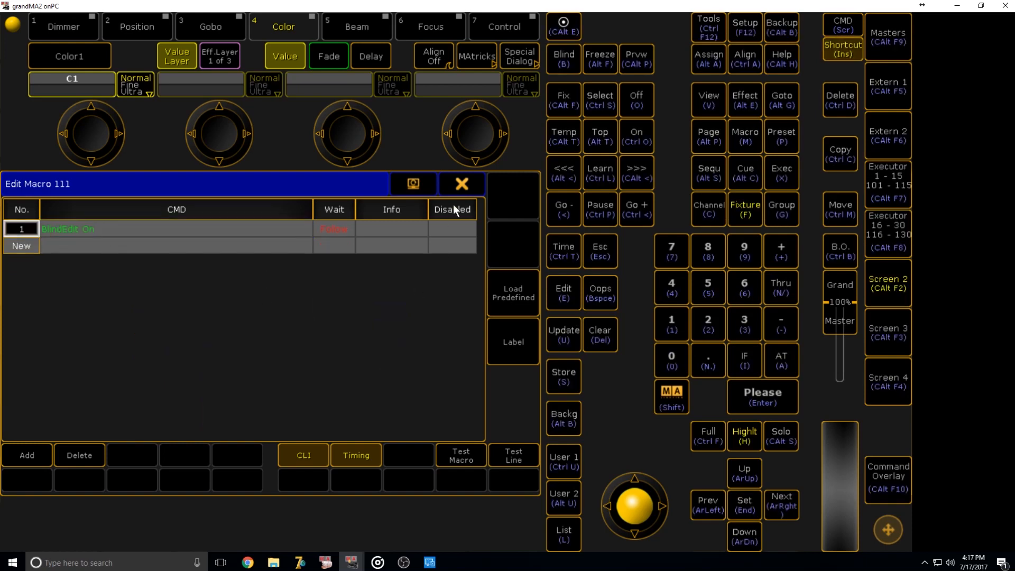
Step: Add the command "Group 5" as line 2 of macro 111 and close the macro editor
{"action": "left_click", "coordinate": [461, 183]}
{"action": "right_click", "coordinate": [68, 286]}
{"action": "left_click", "coordinate": [26, 243]}
{"action": "type", "text": "Group "}
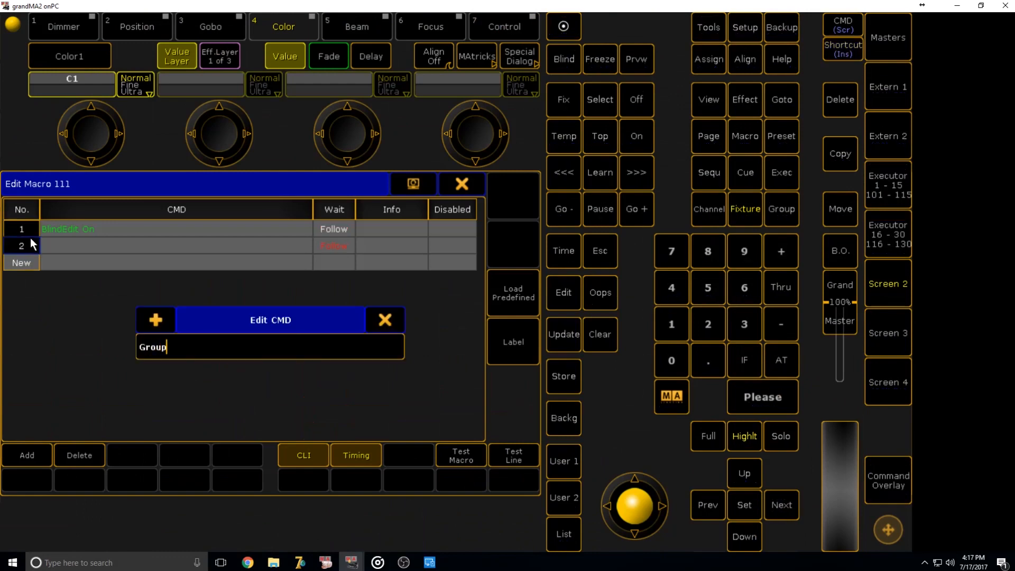
{"action": "type", "text": "5"}
{"action": "key", "text": "Return"}
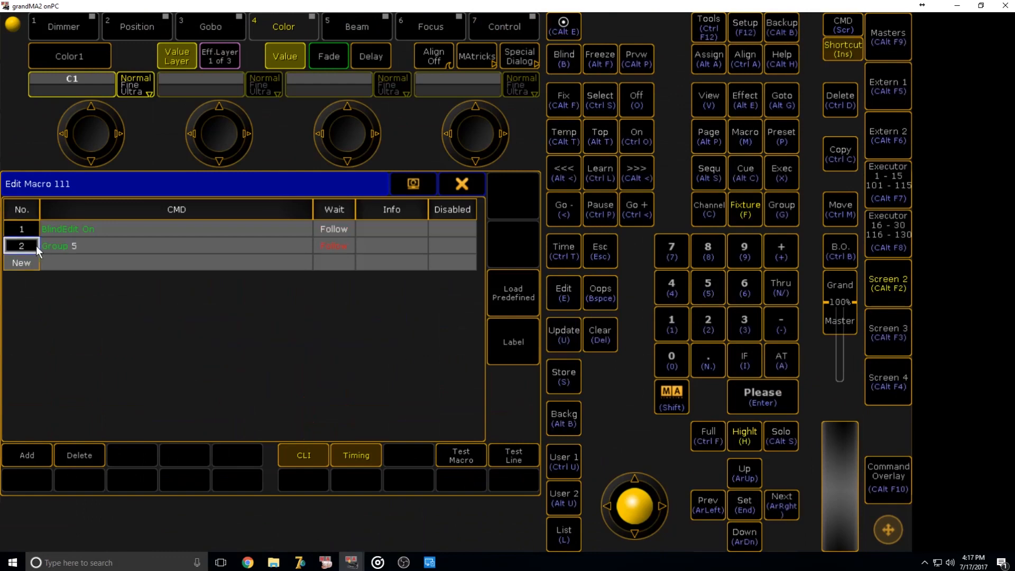
{"action": "left_click", "coordinate": [32, 263]}
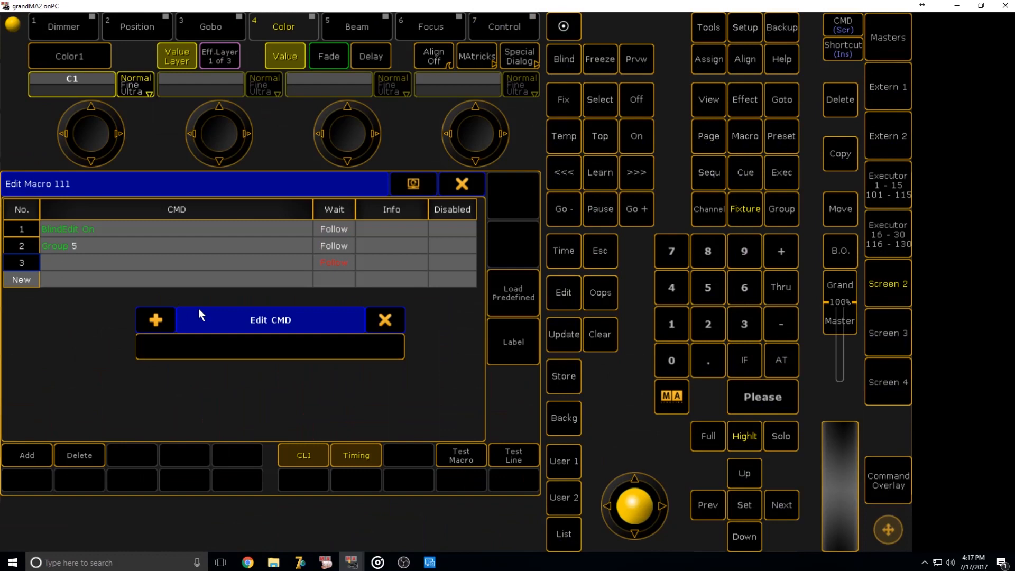
{"action": "left_click", "coordinate": [384, 319]}
{"action": "left_click", "coordinate": [462, 184]}
Step: Move macro 111 to slot 112 and on to slot 117 of the macro pool
{"action": "key", "text": "ctrl+m"}
{"action": "left_click", "coordinate": [58, 280]}
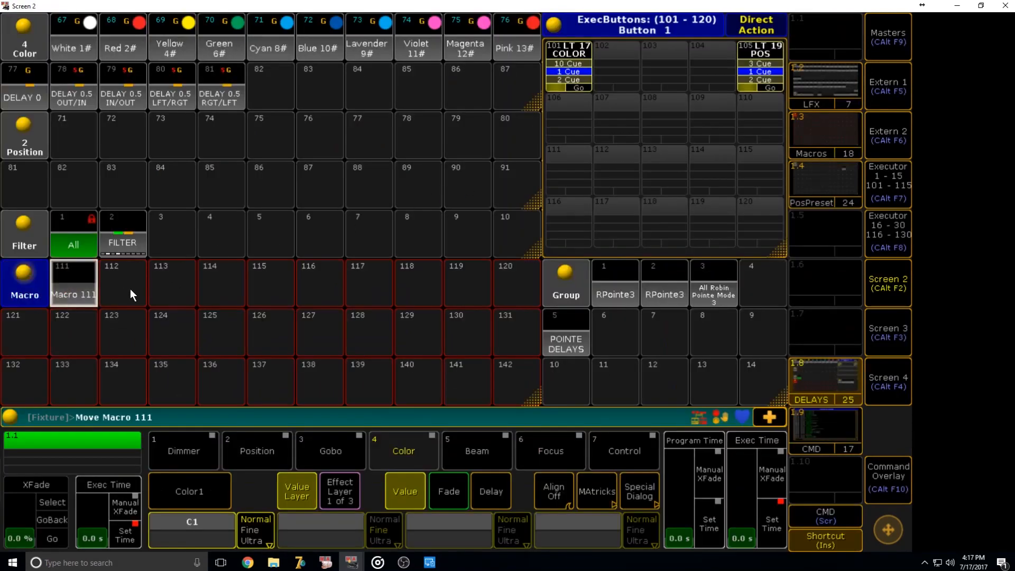
{"action": "left_click", "coordinate": [130, 289]}
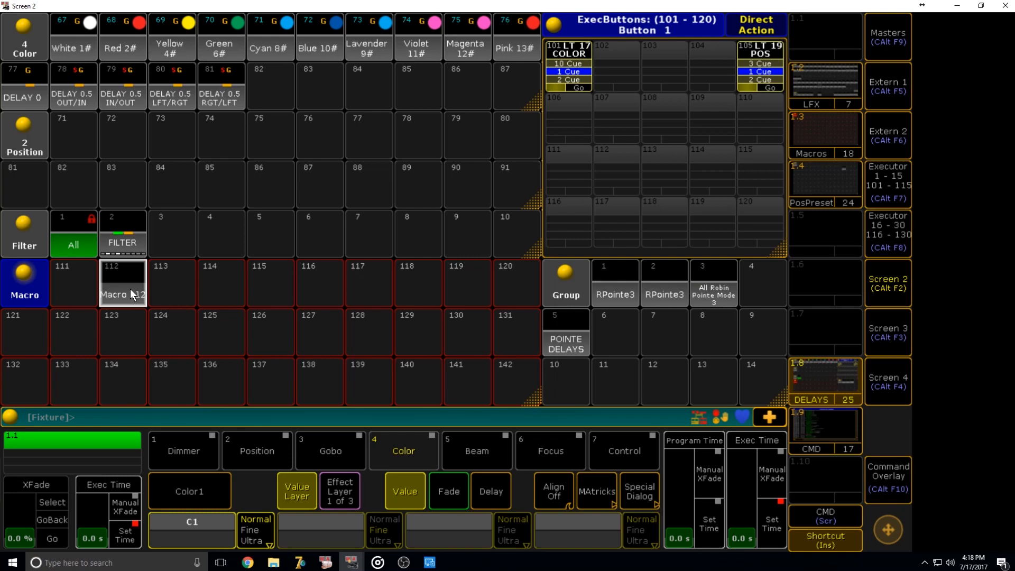
{"action": "left_click_drag", "start_coordinate": [130, 289], "coordinate": [236, 306]}
{"action": "left_click", "coordinate": [357, 295]}
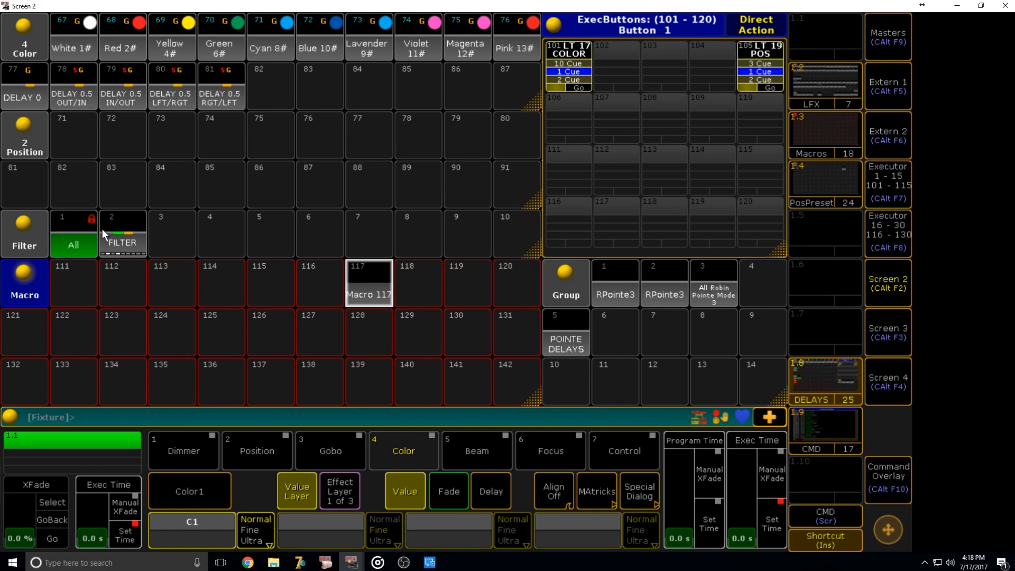
Step: Create a new macro in slot 111 with "BlindEdit On" as its first command line
{"action": "left_click", "coordinate": [68, 289]}
{"action": "left_click", "coordinate": [35, 450]}
{"action": "type", "text": "b"}
{"action": "key", "text": "BackSpace"}
{"action": "type", "text": "Blind"}
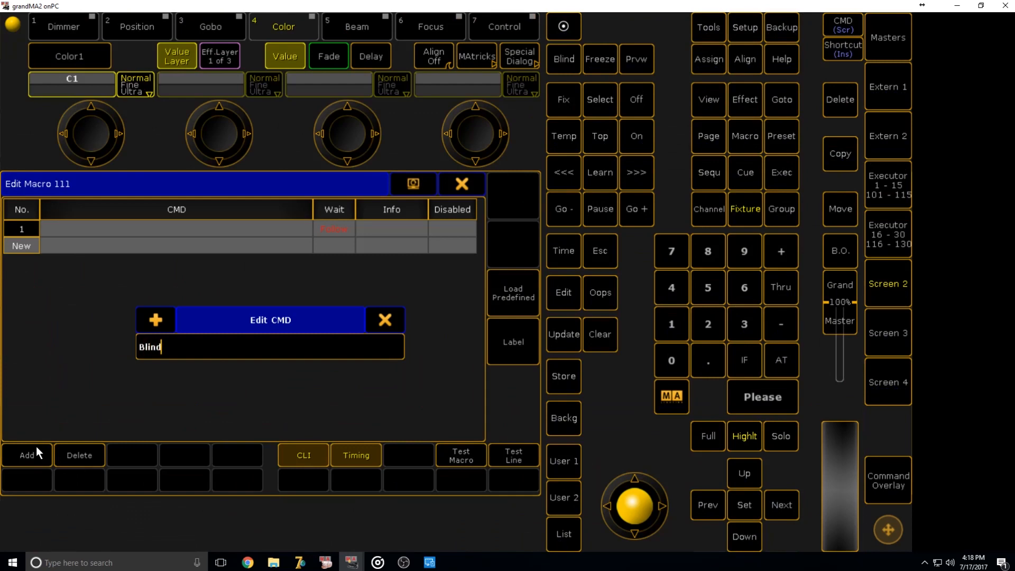
{"action": "type", "text": "Edit On"}
{"action": "key", "text": "Return"}
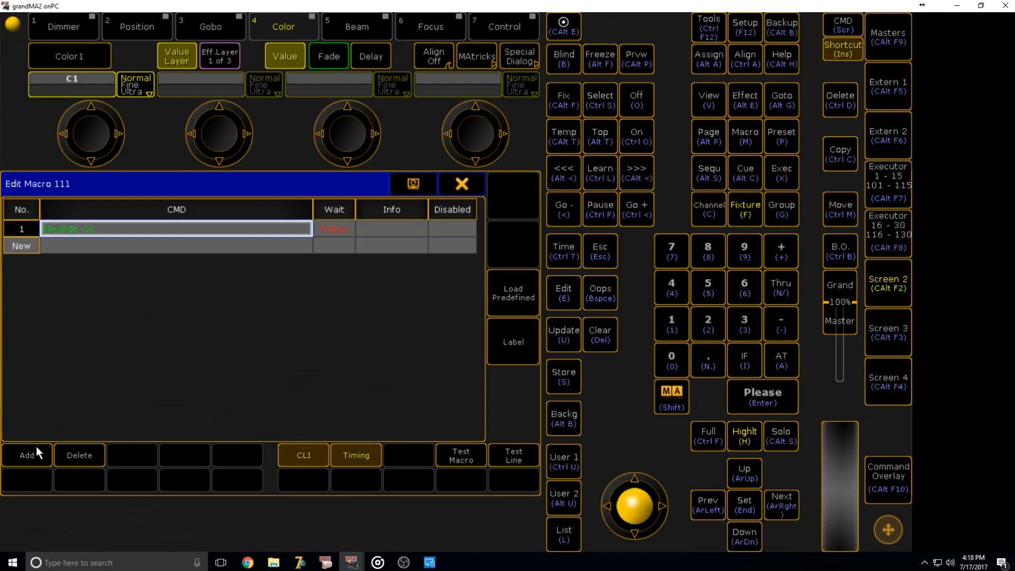
Step: Add "Group 5" as the second command line of the new macro 111
{"action": "left_click", "coordinate": [29, 246]}
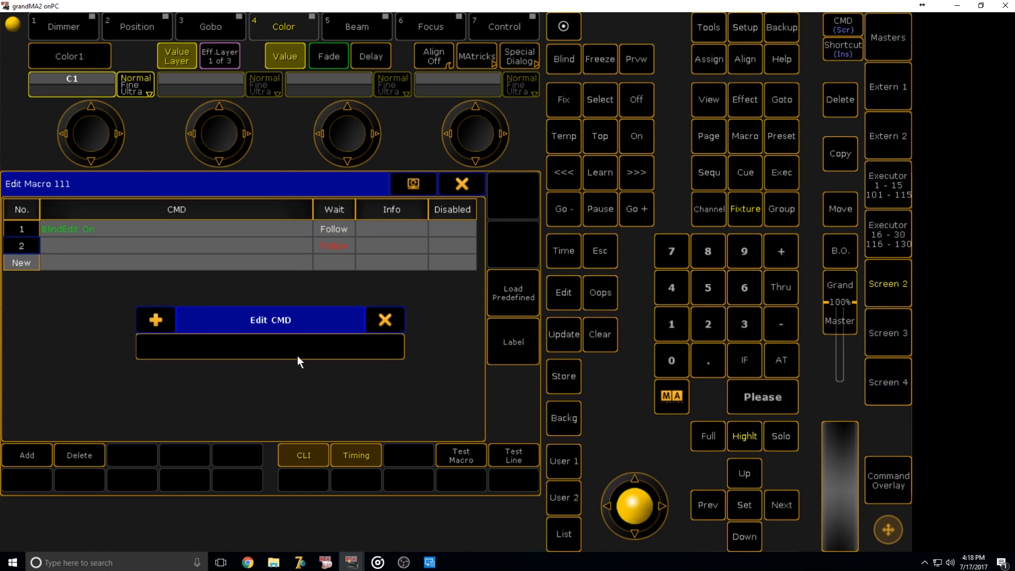
{"action": "type", "text": "Group 5"}
{"action": "key", "text": "Return"}
{"action": "left_click", "coordinate": [472, 180]}
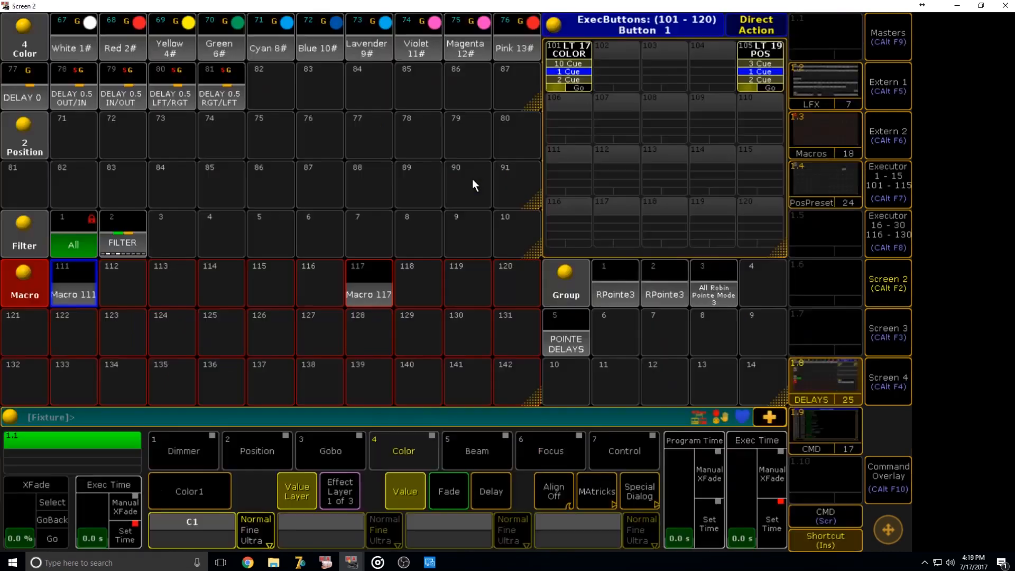
Step: Add a "Filter 2" command line at the end of macro 111
{"action": "right_click", "coordinate": [84, 278]}
{"action": "left_click", "coordinate": [34, 263]}
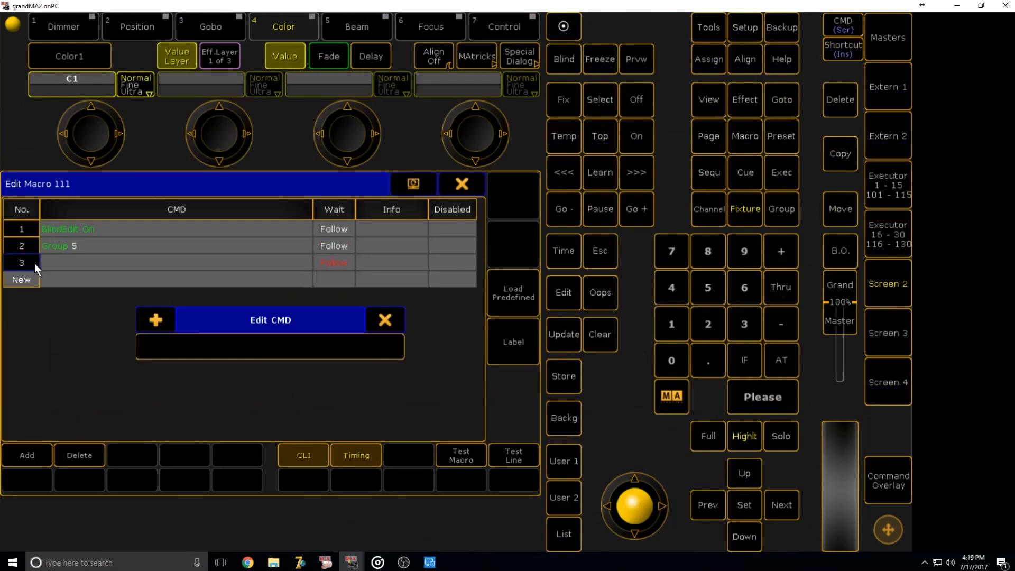
{"action": "type", "text": "Filter 2"}
{"action": "key", "text": "Return"}
{"action": "left_click", "coordinate": [461, 184]}
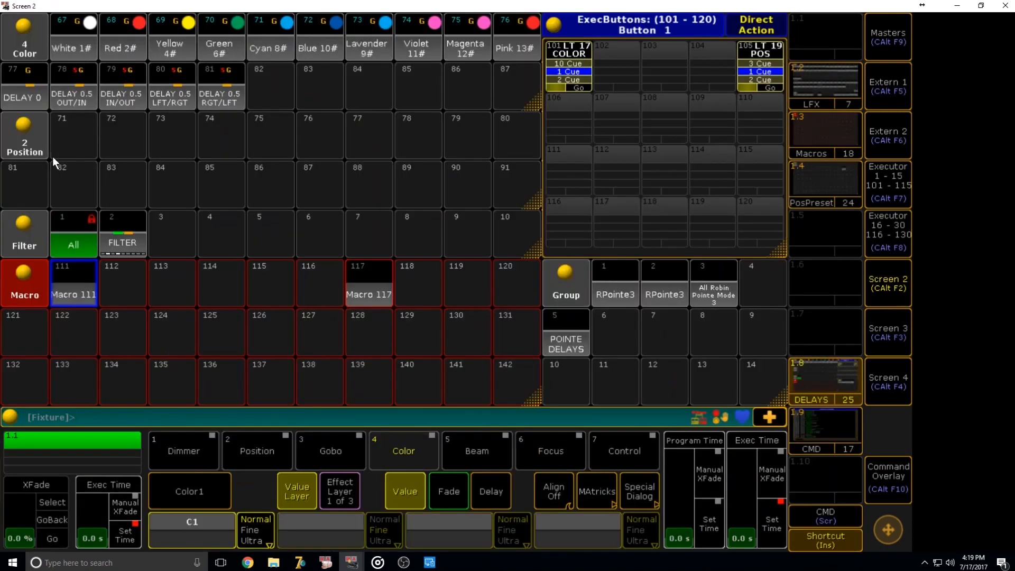
Step: Delete the "Group 5" command line from macro 111
{"action": "right_click", "coordinate": [87, 273]}
{"action": "left_click", "coordinate": [90, 245]}
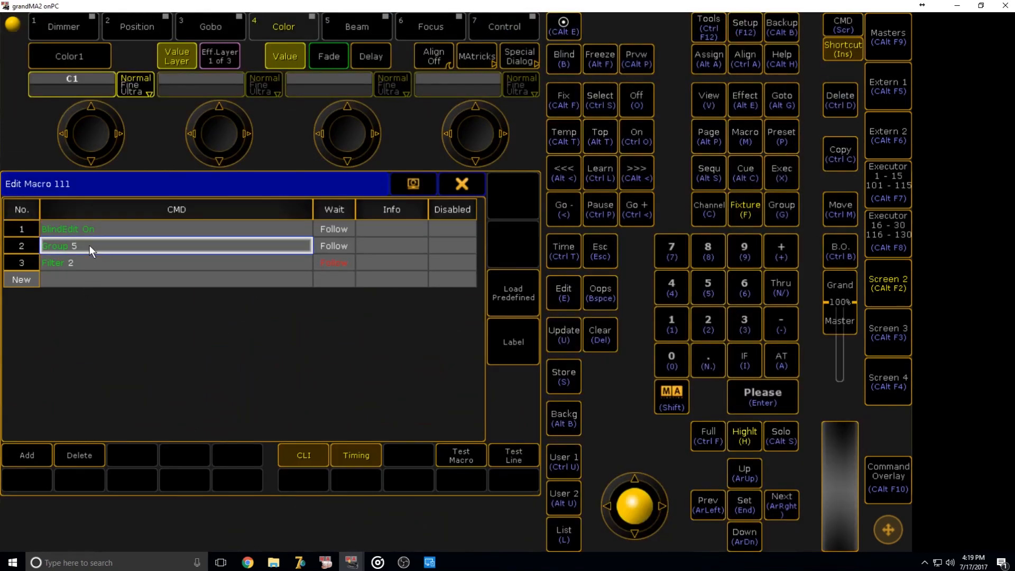
{"action": "left_click", "coordinate": [90, 447]}
Step: Add the command "Group 5 At Preset 4.77" as line 3 of macro 111, after the filter line
{"action": "left_click", "coordinate": [18, 262]}
{"action": "type", "text": "Grou"}
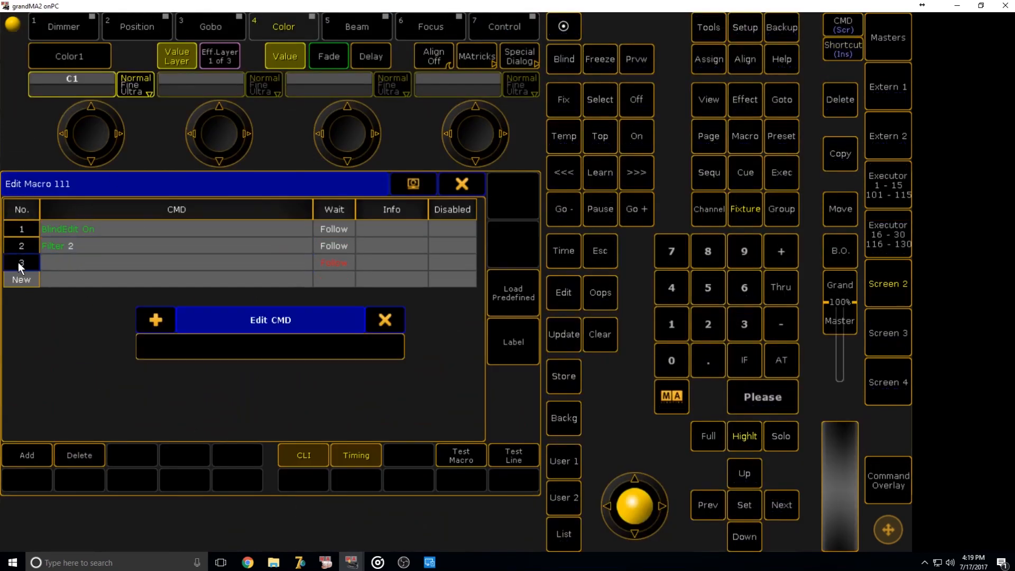
{"action": "type", "text": "p 5 At Preset'"}
{"action": "key", "text": "Return"}
{"action": "left_click", "coordinate": [480, 175]}
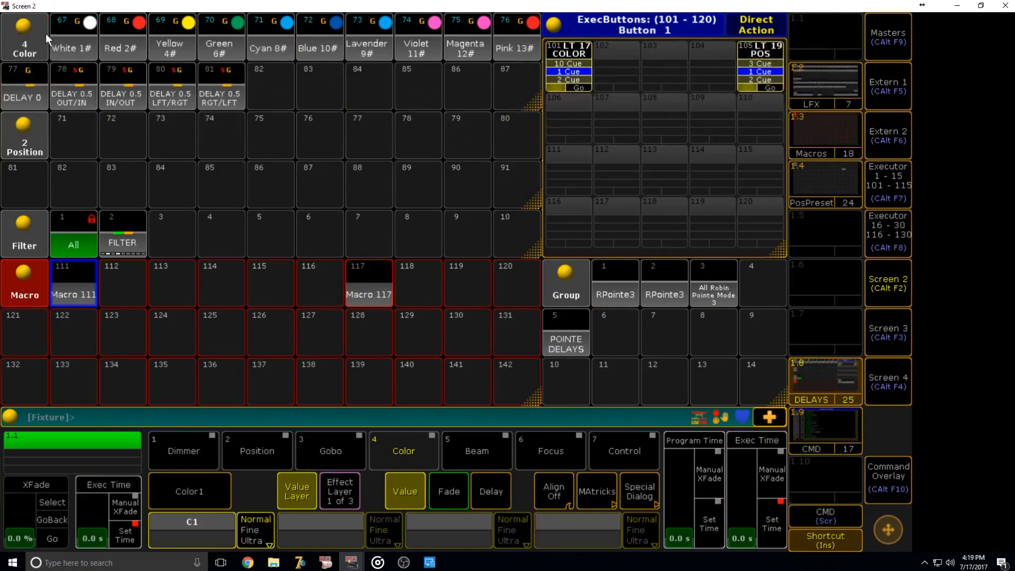
{"action": "left_click", "coordinate": [70, 294]}
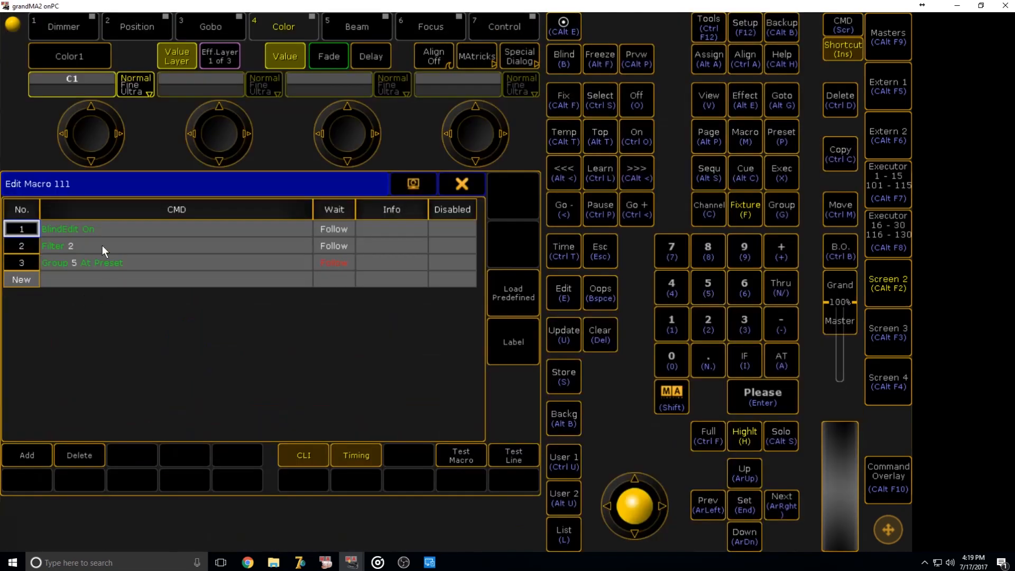
{"action": "left_click", "coordinate": [136, 262]}
{"action": "type", "text": "4.77"}
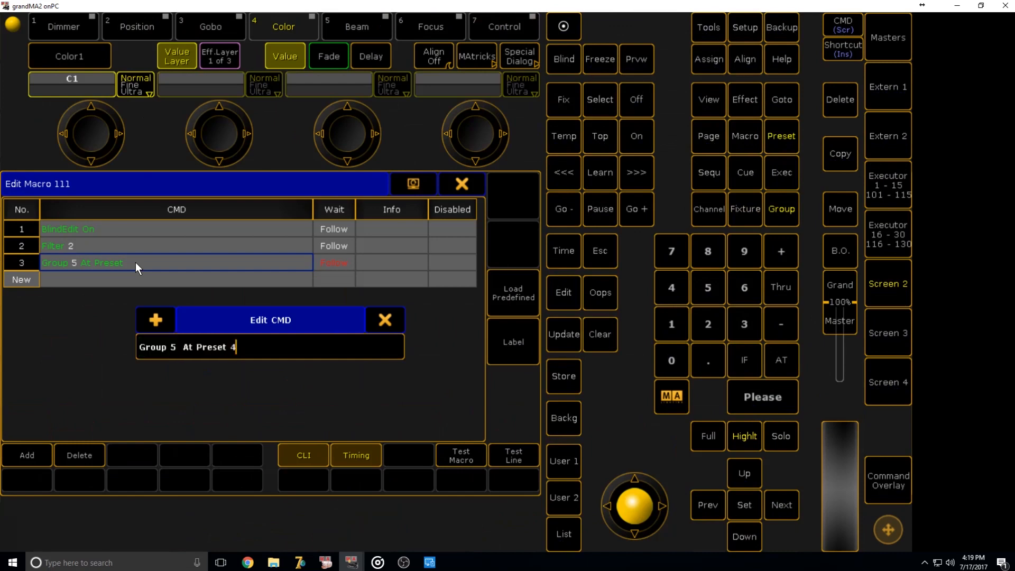
{"action": "key", "text": "Return"}
{"action": "left_click", "coordinate": [460, 185]}
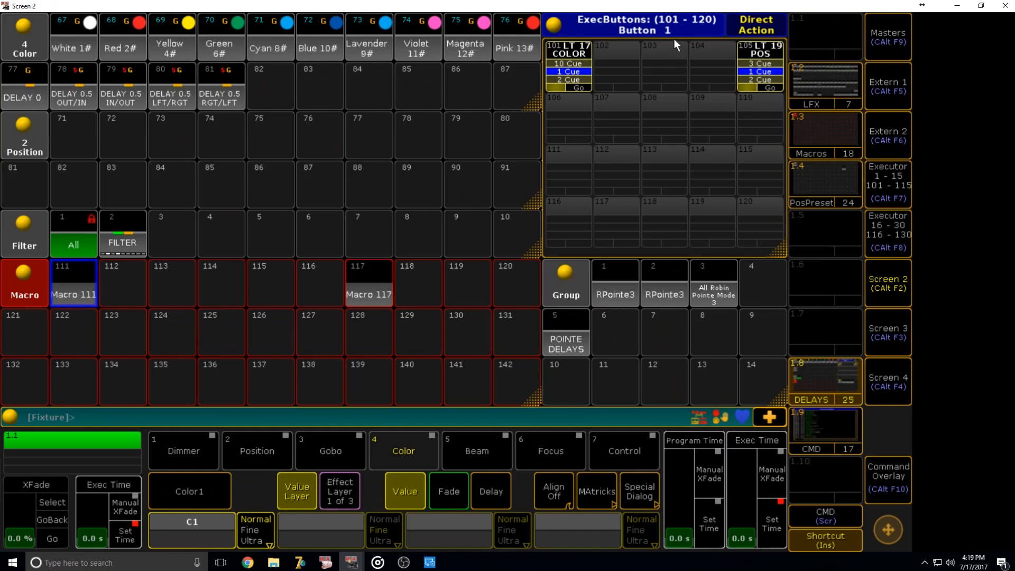
Step: Add the command "Store Exec 1.101 /m" as line 4 of macro 111
{"action": "right_click", "coordinate": [61, 280]}
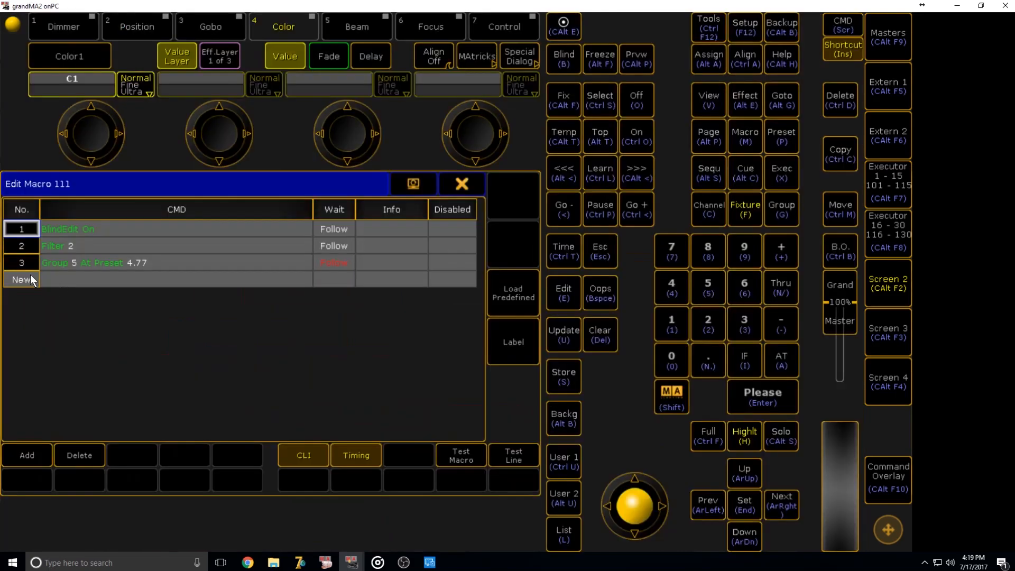
{"action": "left_click", "coordinate": [31, 278]}
{"action": "type", "text": "Store "}
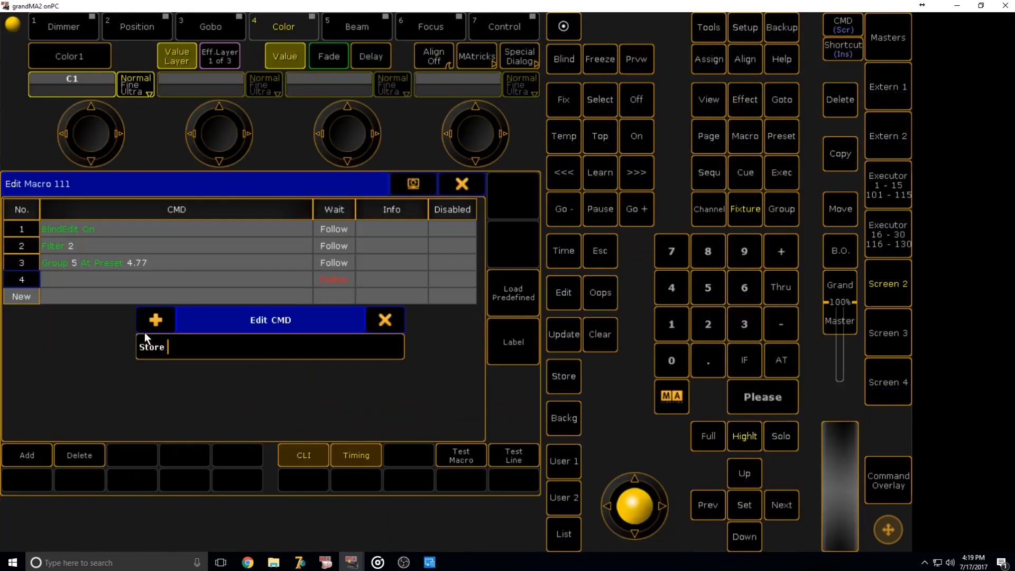
{"action": "type", "text": "Exec 1.101 /m"}
{"action": "key", "text": "Return"}
Step: Finish macro 111 with the command lines "ClearAll" and "BlindEdit Off", and close the macro editor
{"action": "left_click", "coordinate": [31, 293]}
{"action": "type", "text": "ClearAll"}
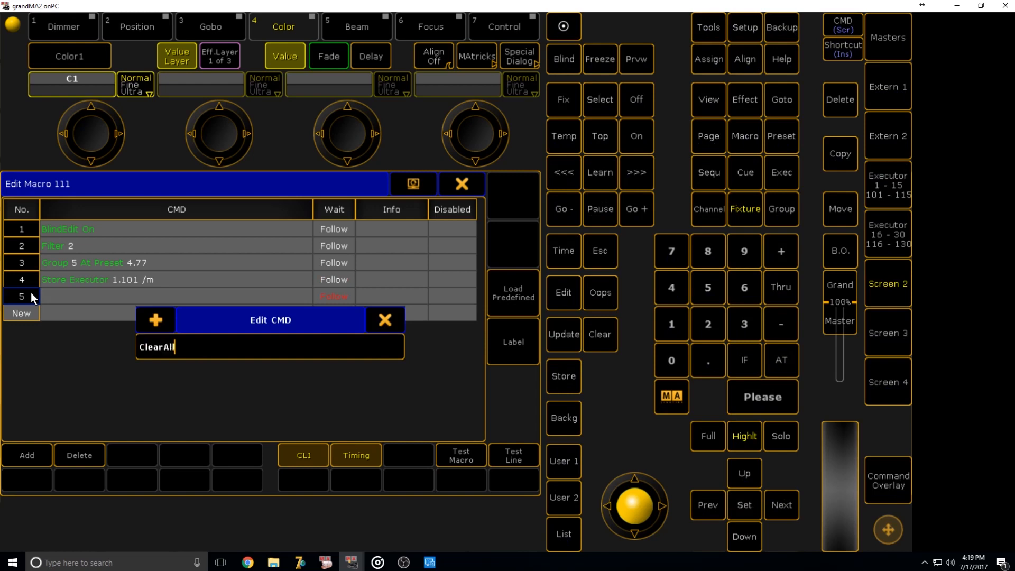
{"action": "key", "text": "Return"}
{"action": "left_click", "coordinate": [32, 313]}
{"action": "type", "text": "B"}
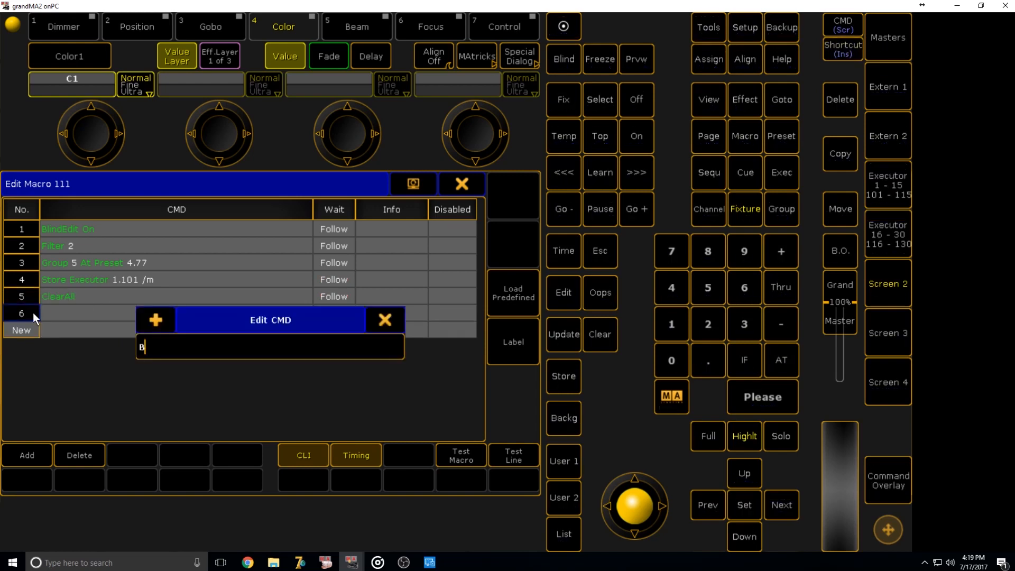
{"action": "type", "text": "lindEdit Off"}
{"action": "key", "text": "Return"}
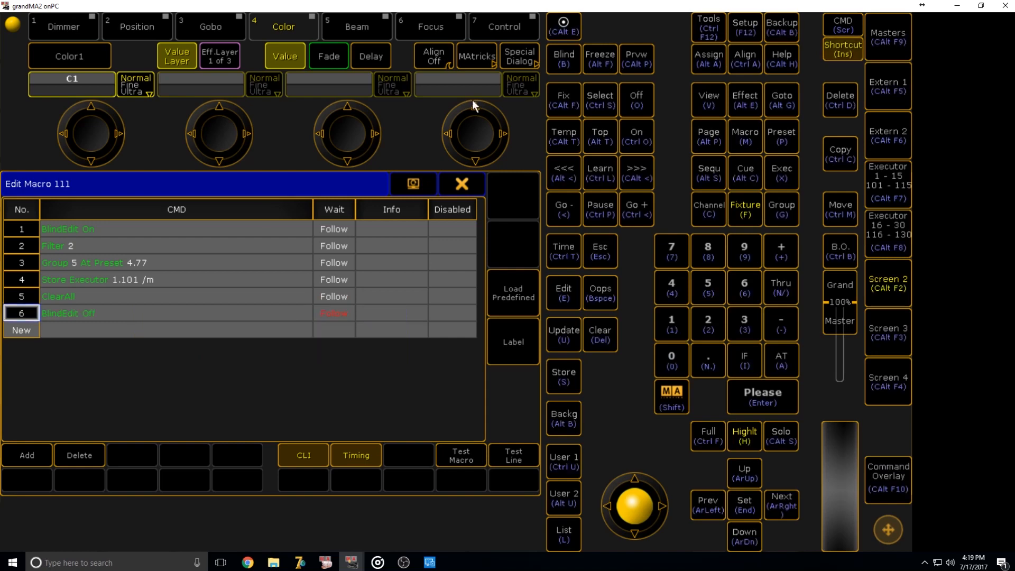
{"action": "left_click", "coordinate": [458, 181]}
Step: Copy macro 111 into macro slots 112 and 113
{"action": "key", "text": "ctrl+c"}
{"action": "left_click", "coordinate": [135, 284]}
{"action": "left_click", "coordinate": [175, 286]}
{"action": "key", "text": "l"}
{"action": "left_click", "coordinate": [109, 293]}
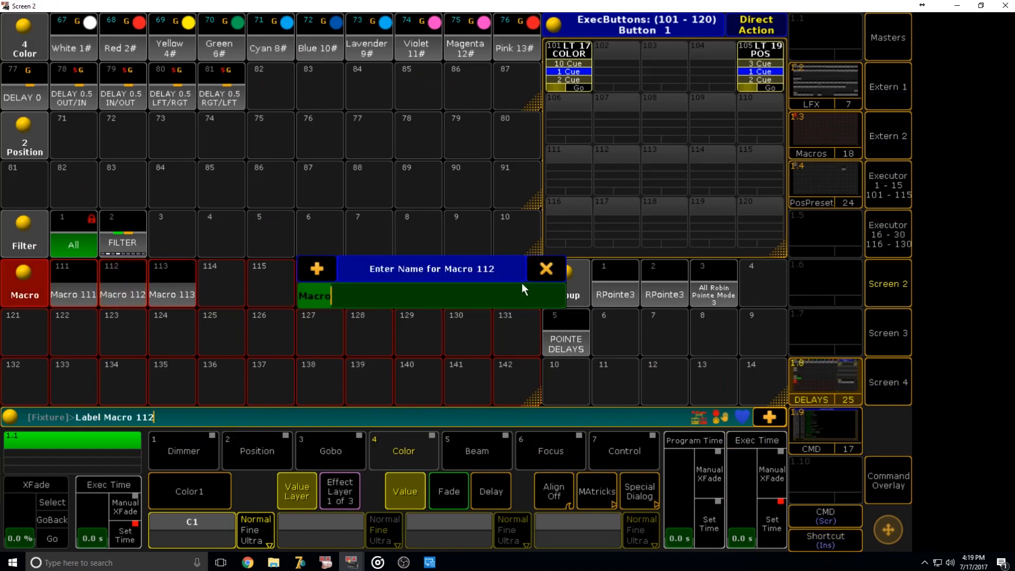
{"action": "left_click", "coordinate": [541, 271]}
Step: Change line 3 of macro 112 so that group 5 is set to preset 4.78
{"action": "right_click", "coordinate": [110, 292]}
{"action": "right_click", "coordinate": [160, 264]}
{"action": "key", "text": "End"}
{"action": "key", "text": "BackSpace"}
{"action": "type", "text": "8"}
{"action": "key", "text": "Return"}
{"action": "left_click", "coordinate": [469, 187]}
Step: Change the preset number in line 3 of macro 113 to 4.78
{"action": "right_click", "coordinate": [187, 294]}
{"action": "right_click", "coordinate": [190, 262]}
{"action": "key", "text": "End"}
{"action": "key", "text": "BackSpace"}
{"action": "type", "text": "8"}
{"action": "key", "text": "Return"}
{"action": "left_click", "coordinate": [465, 183]}
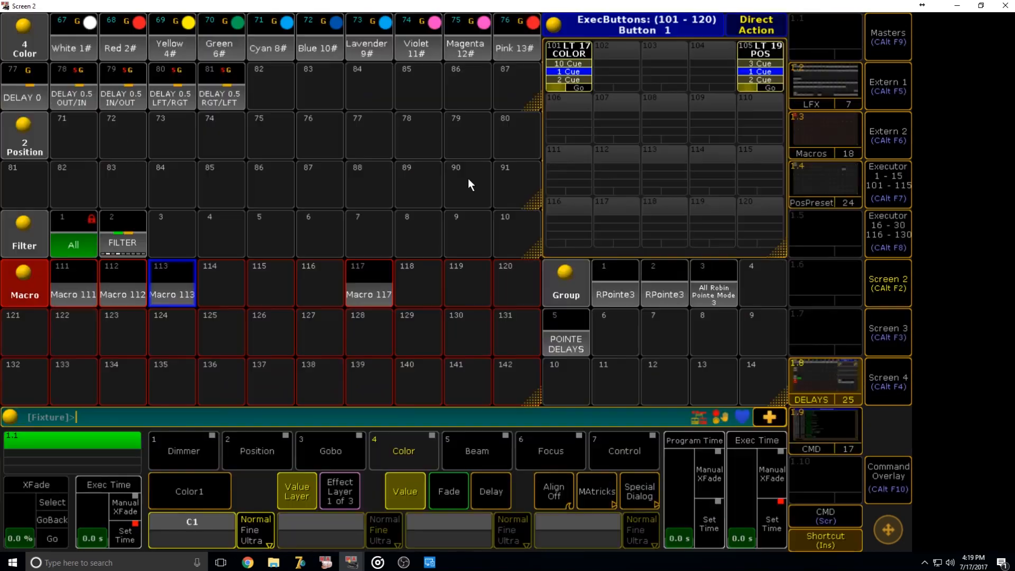
Step: Run macro 112, check its executed lines in the command line feedback view, and run it again from the DELAYS view
{"action": "left_click", "coordinate": [124, 302]}
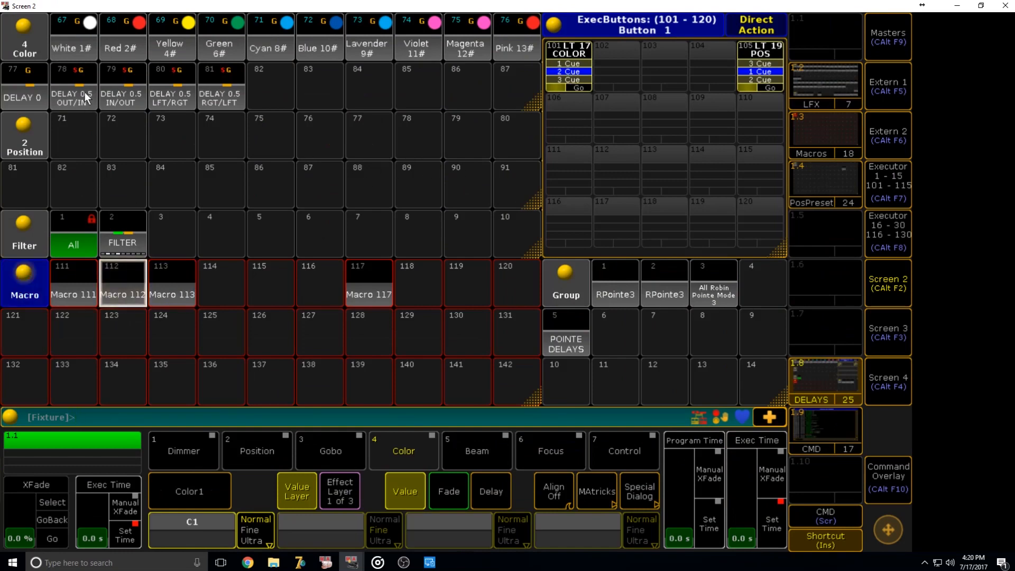
{"action": "left_click", "coordinate": [823, 427]}
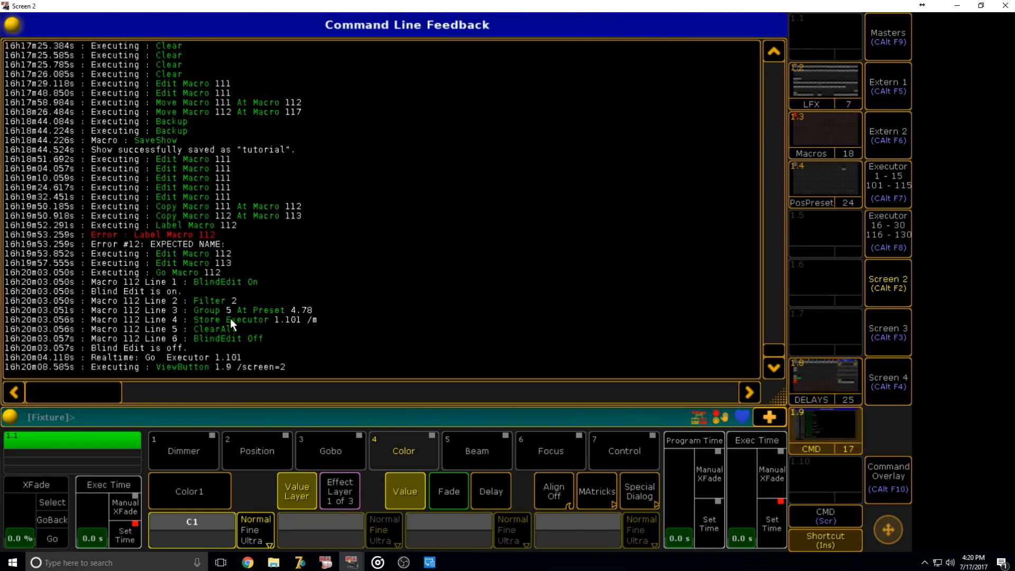
{"action": "left_click", "coordinate": [823, 378]}
{"action": "left_click", "coordinate": [130, 291]}
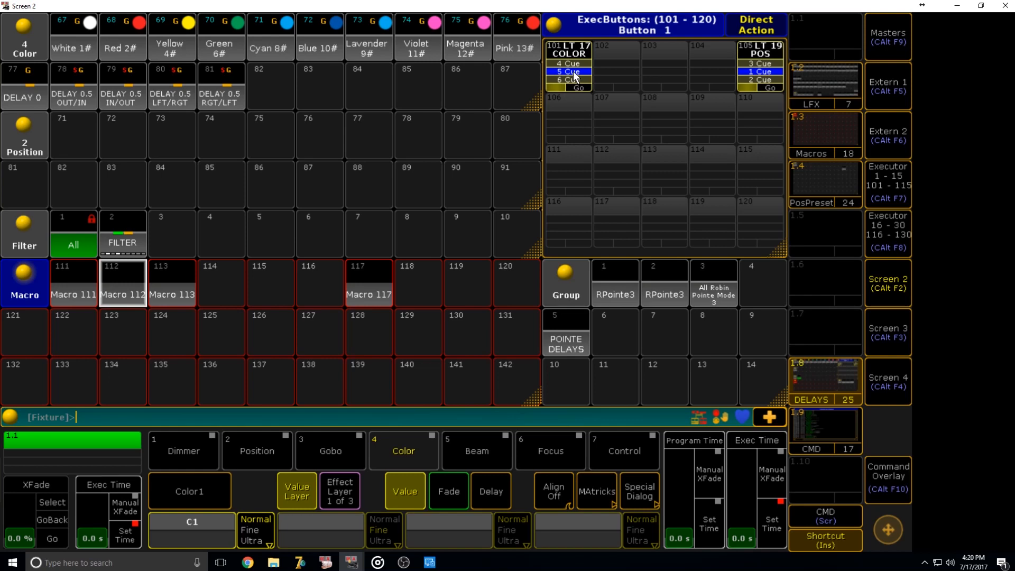
Step: Call up color preset 78 (DELAY 0.5 OUT/IN), inspect the delay values of C1, and clear the programmer
{"action": "left_click", "coordinate": [88, 94]}
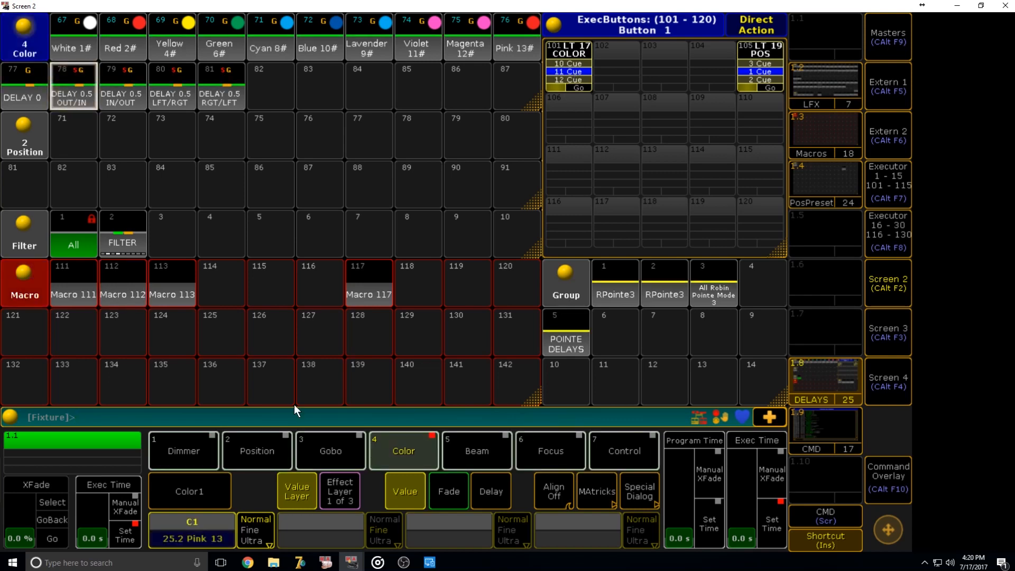
{"action": "left_click", "coordinate": [491, 489]}
{"action": "left_click", "coordinate": [214, 525]}
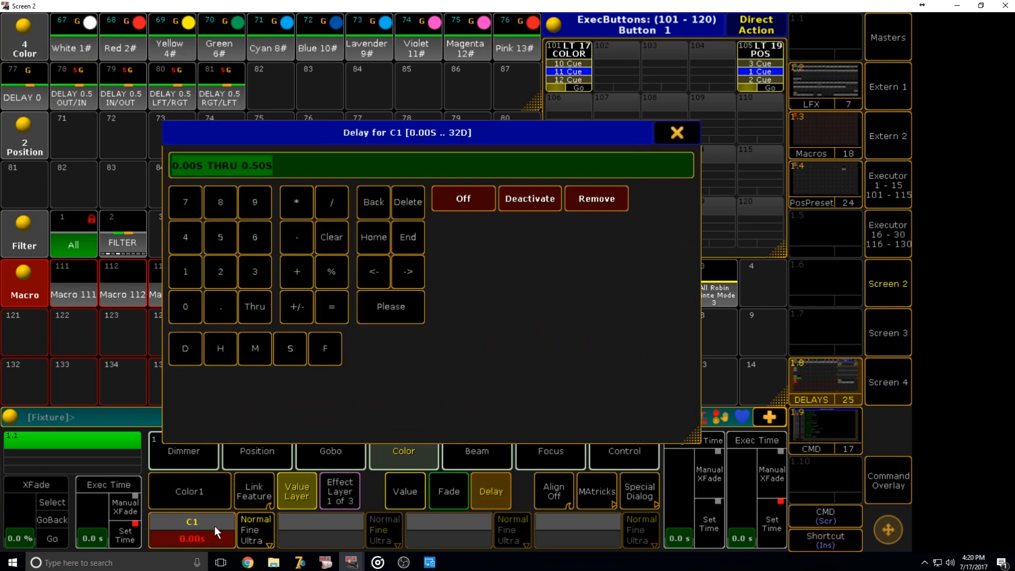
{"action": "left_click", "coordinate": [671, 133]}
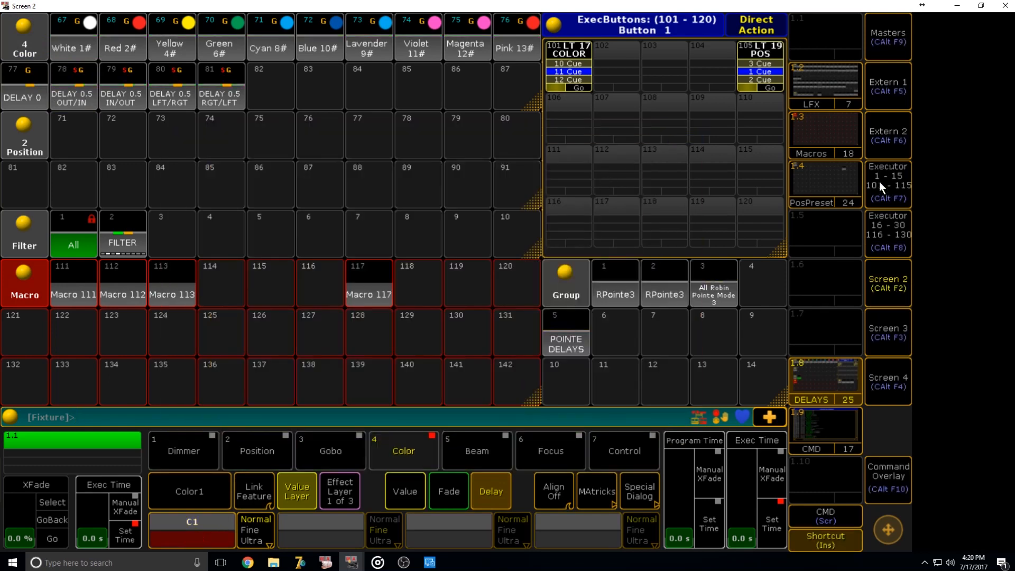
{"action": "key", "text": "Delete"}
{"action": "key", "text": "Delete"}
Step: Examine the assign options of COLOR executor 1.101 and the command lines of macro 112
{"action": "key", "text": "alt+a"}
{"action": "left_click", "coordinate": [580, 71]}
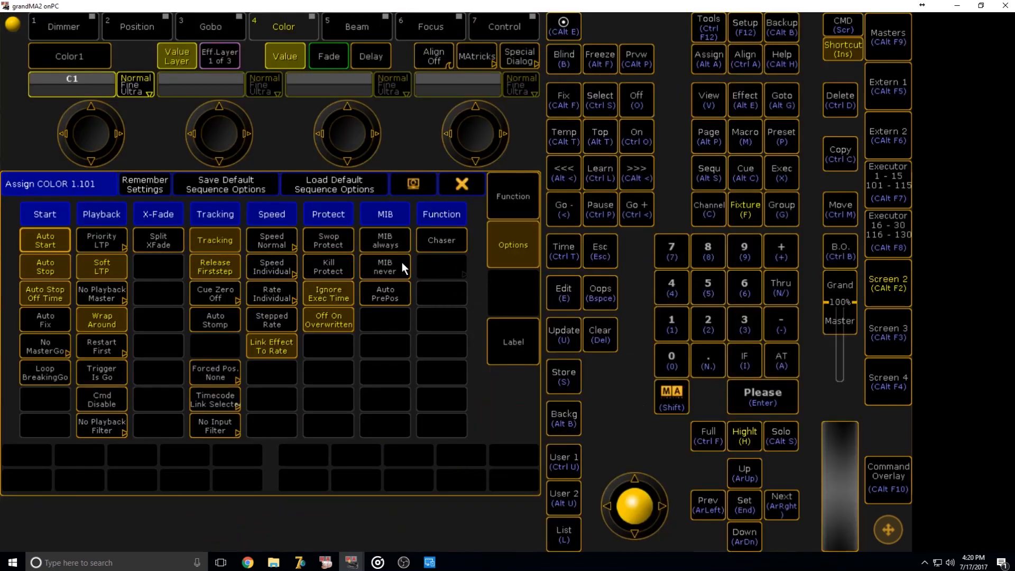
{"action": "left_click", "coordinate": [462, 186]}
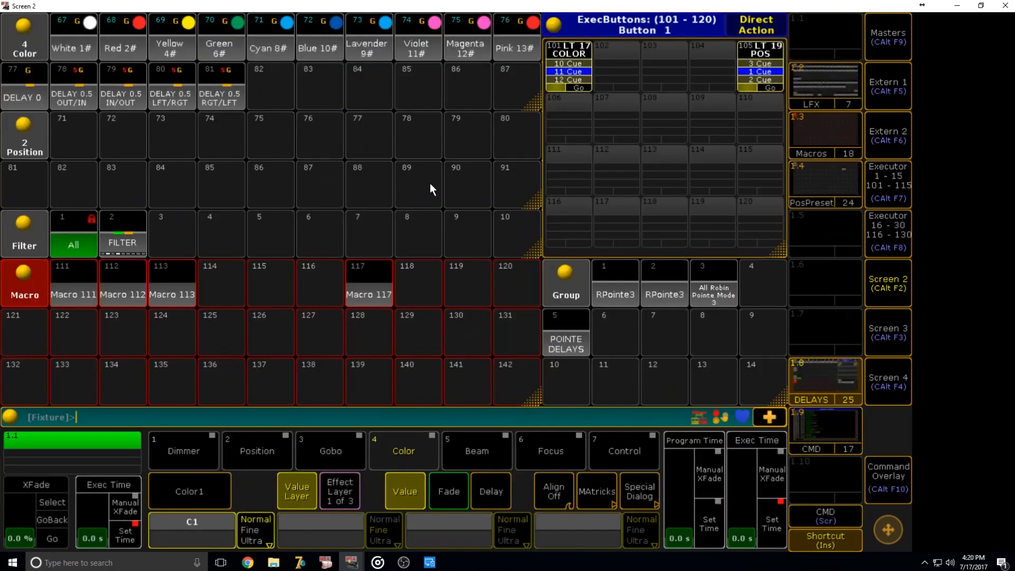
{"action": "right_click", "coordinate": [102, 287]}
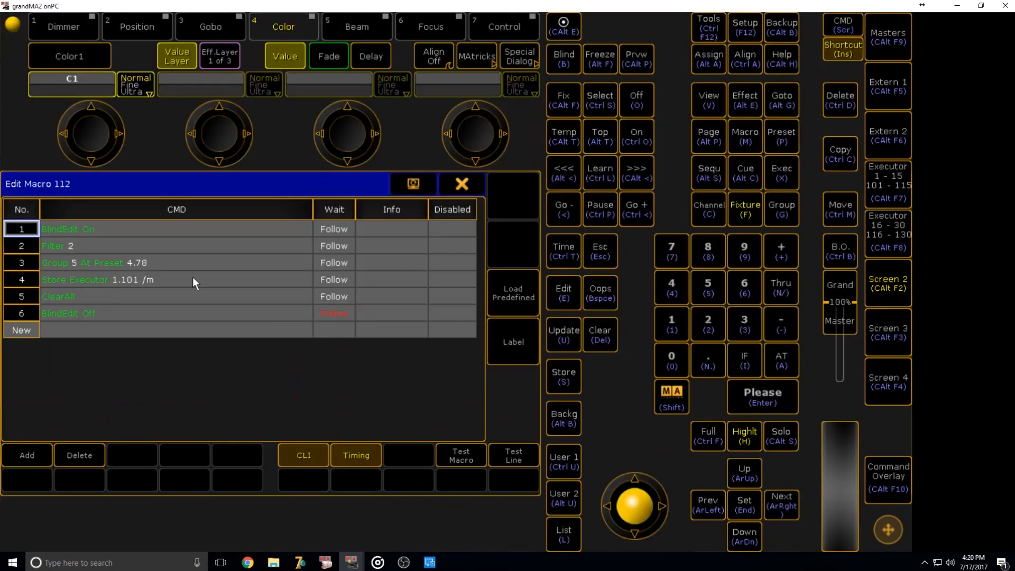
{"action": "left_click", "coordinate": [460, 185]}
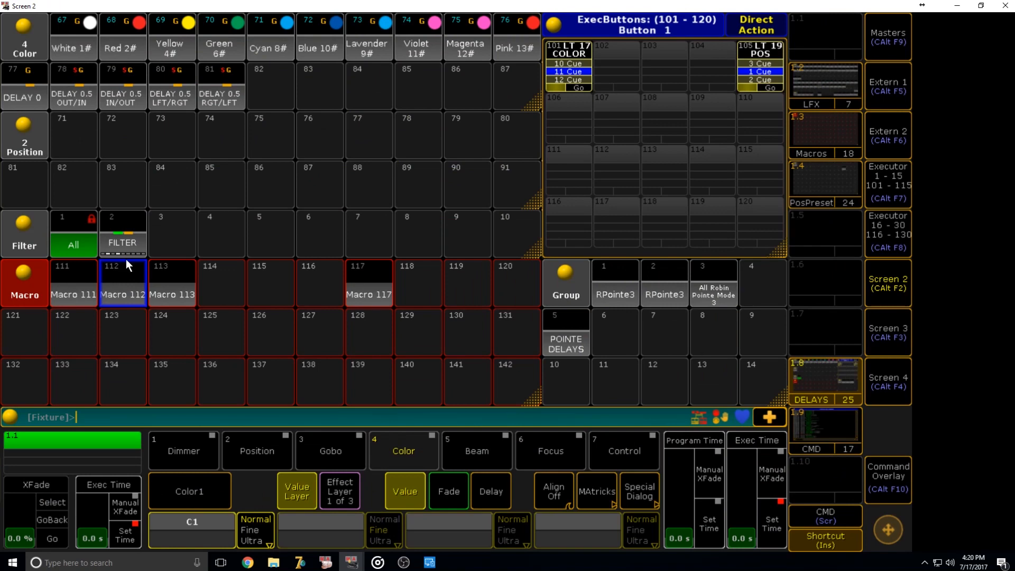
{"action": "right_click", "coordinate": [109, 282]}
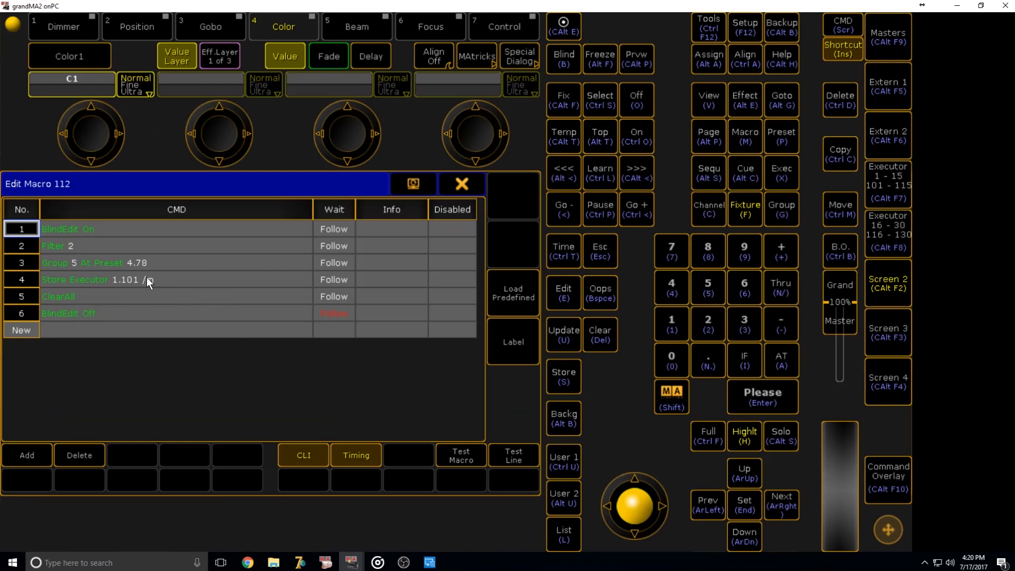
{"action": "left_click", "coordinate": [462, 184]}
Step: Select group 1, try the DELAY 0.5 OUT/IN and DELAY 0.5 IN/OUT presets on it, and clear the programmer
{"action": "left_click", "coordinate": [617, 279]}
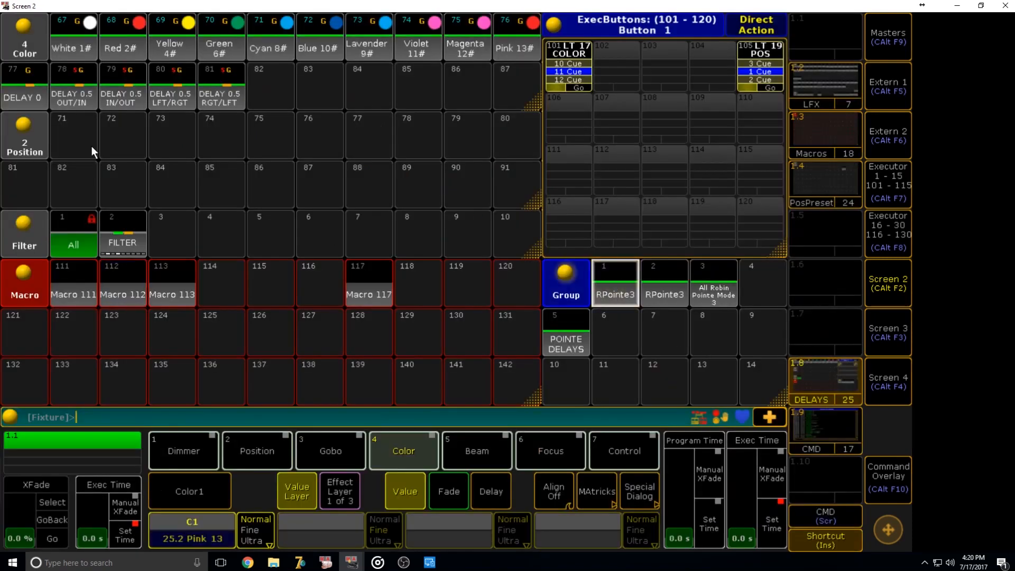
{"action": "left_click", "coordinate": [81, 96]}
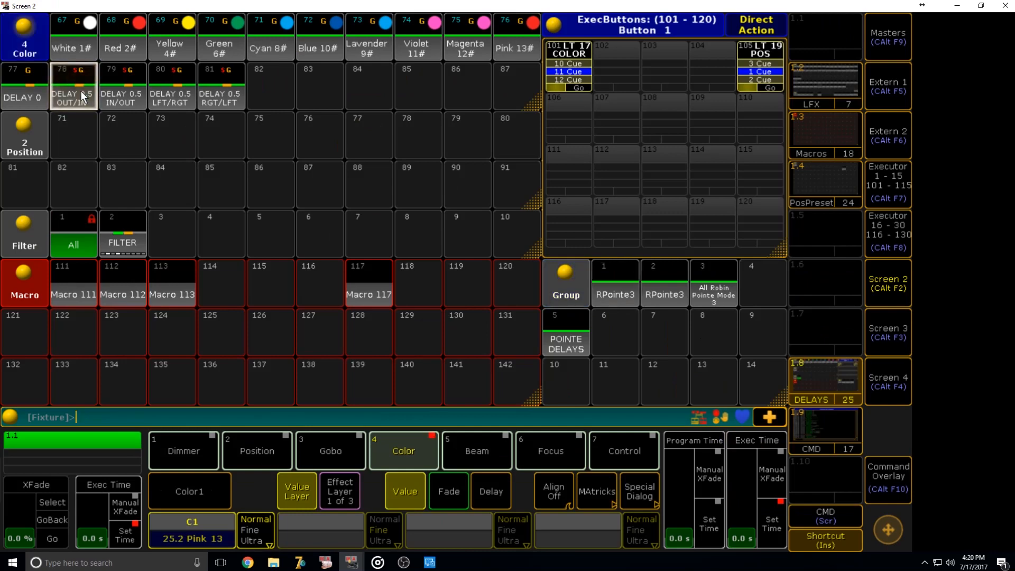
{"action": "left_click", "coordinate": [119, 84]}
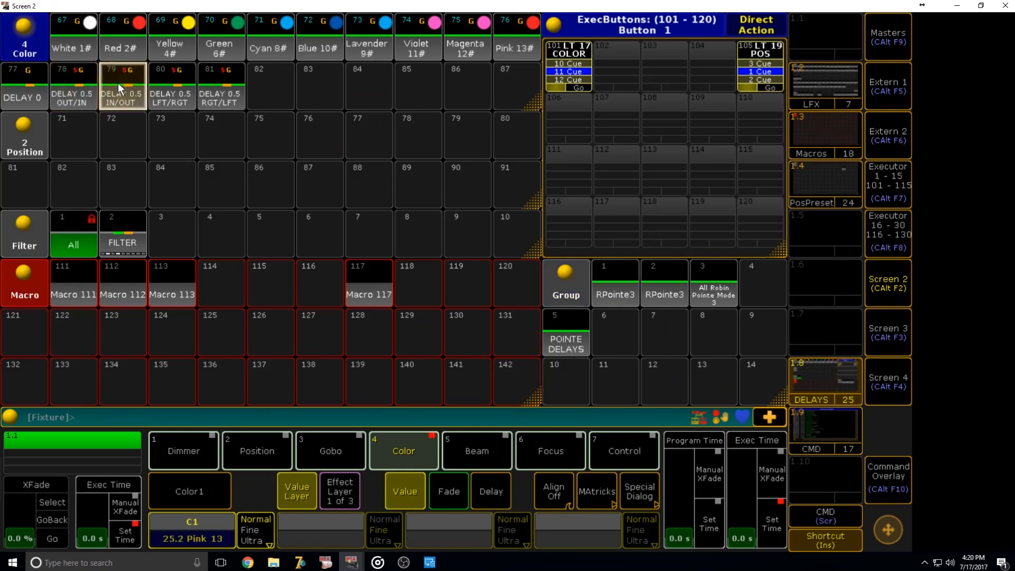
{"action": "key", "text": "c"}
{"action": "key", "text": "c"}
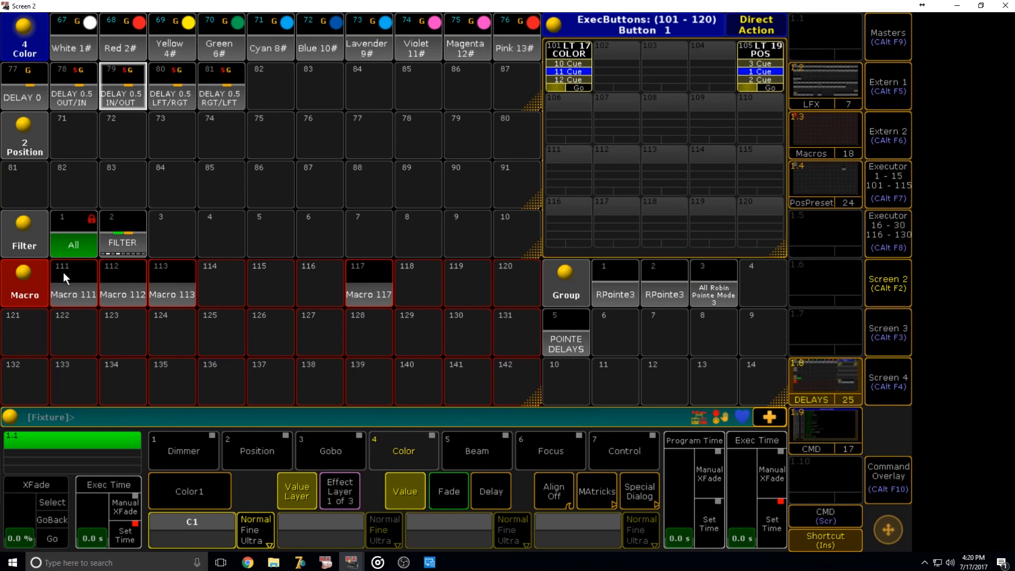
Step: Insert a Clear Selection command line between BlindEdit On and Filter 2 in macro 112
{"action": "right_click", "coordinate": [110, 293]}
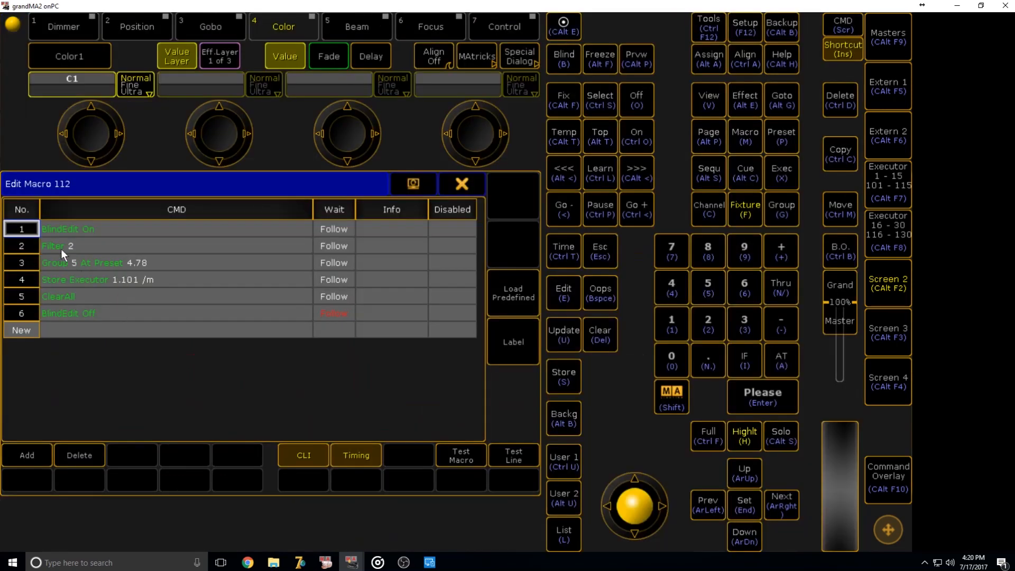
{"action": "left_click", "coordinate": [43, 447]}
{"action": "type", "text": "Clea"}
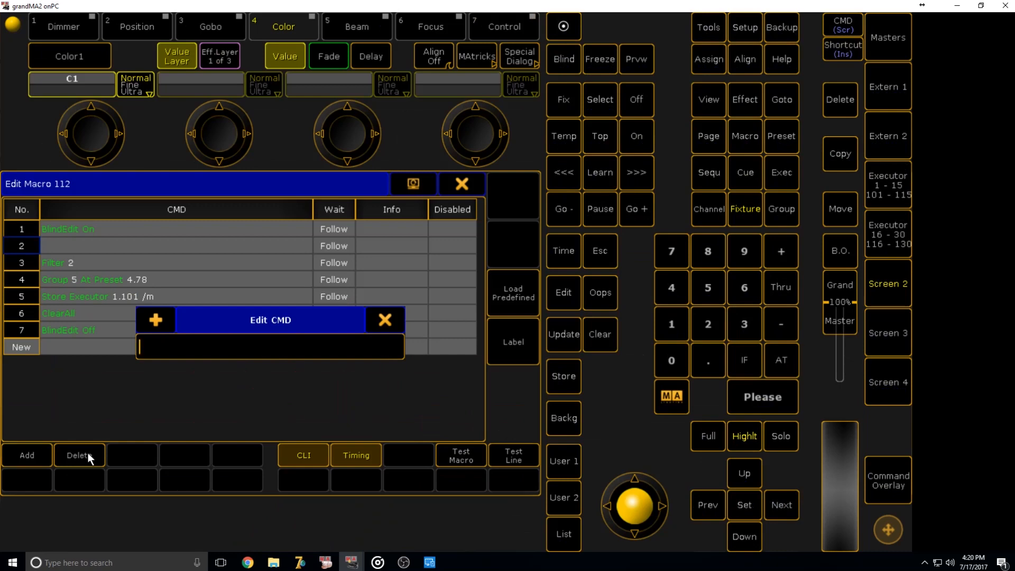
{"action": "type", "text": "r Selection"}
{"action": "key", "text": "Return"}
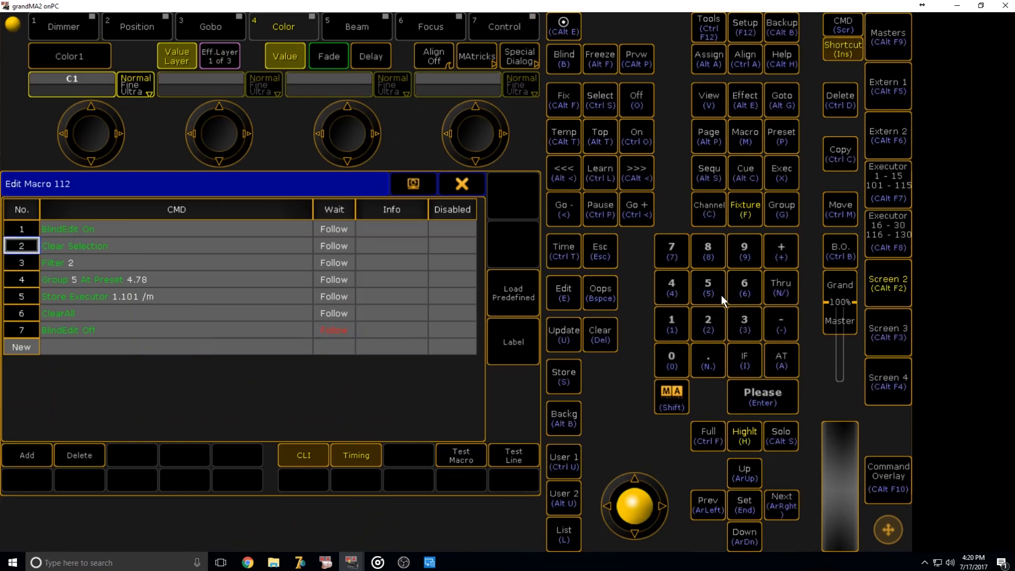
{"action": "left_click", "coordinate": [461, 184]}
Step: Run macro 112, recheck its lines, run it again, and inspect the cue list of COLOR executor 1.101
{"action": "left_click", "coordinate": [123, 284]}
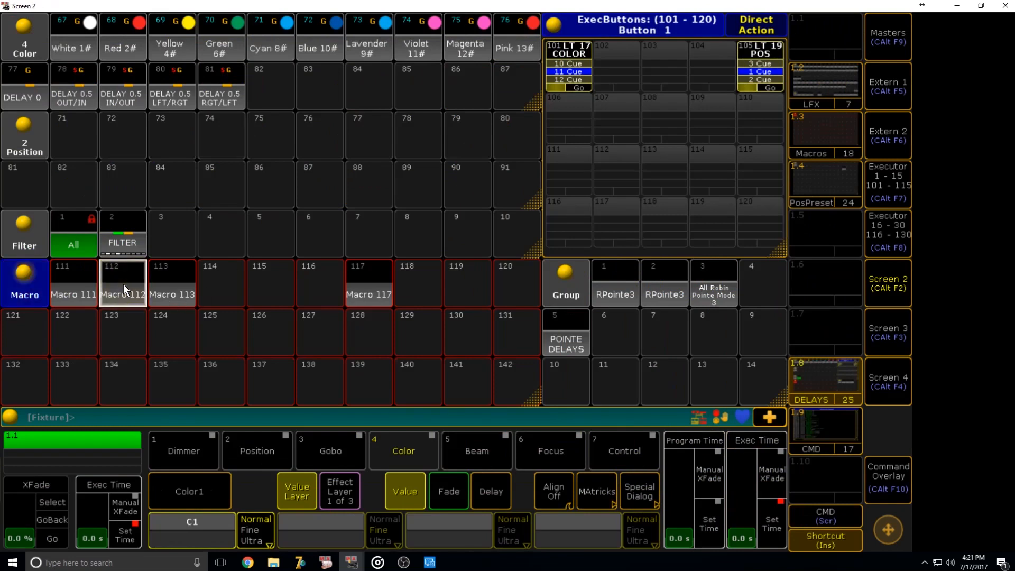
{"action": "left_click", "coordinate": [122, 284]}
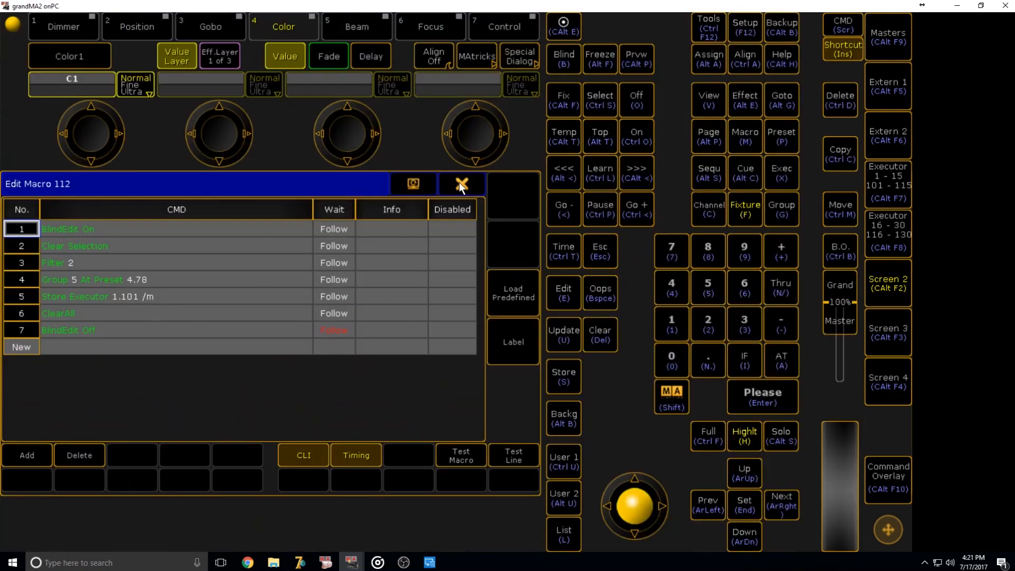
{"action": "left_click", "coordinate": [457, 185]}
{"action": "left_click", "coordinate": [121, 278]}
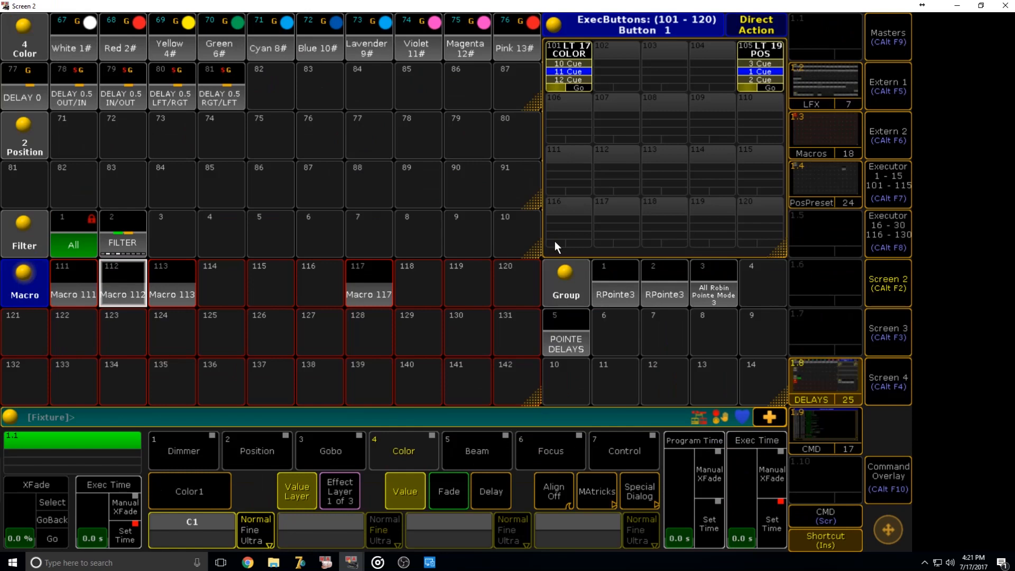
{"action": "left_click", "coordinate": [575, 75]}
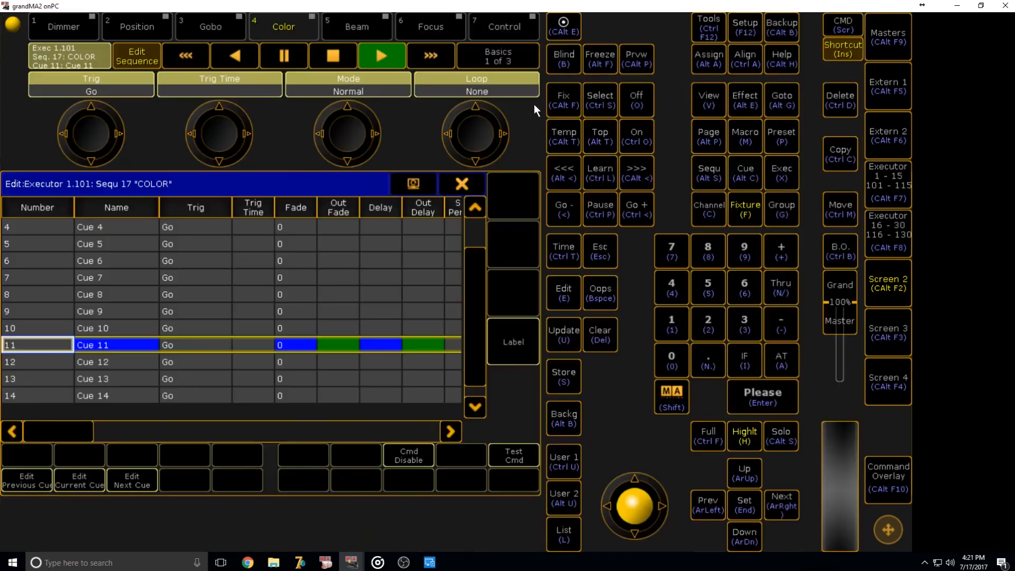
{"action": "left_click", "coordinate": [463, 184]}
Step: Delete cues 14, 13 and 12 from the COLOR sequence on executor 1.101
{"action": "left_click", "coordinate": [565, 85]}
{"action": "left_click", "coordinate": [97, 394]}
{"action": "key", "text": "ctrl+d"}
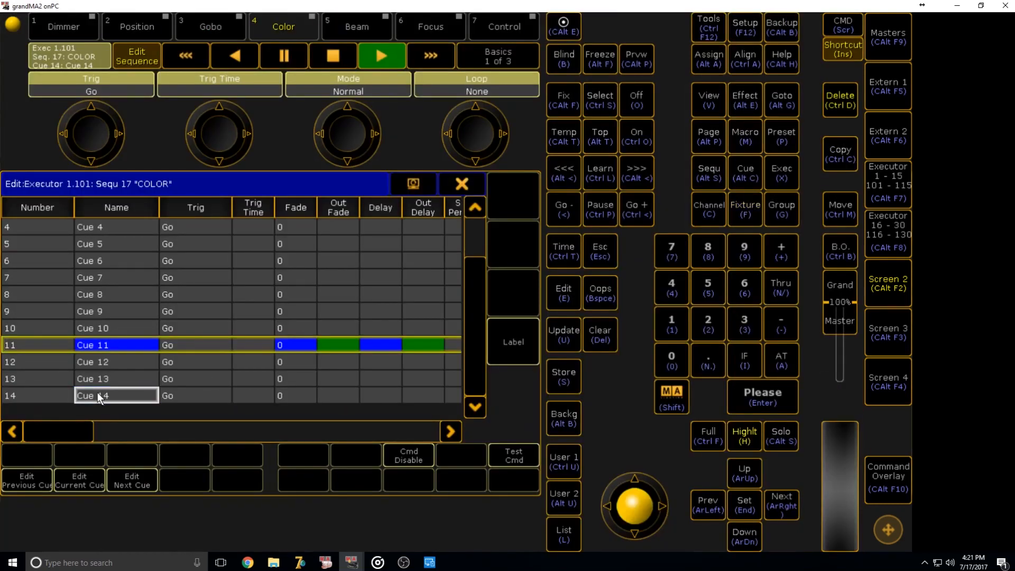
{"action": "left_click", "coordinate": [101, 398]}
{"action": "key", "text": "ctrl+d"}
{"action": "left_click", "coordinate": [104, 396]}
{"action": "key", "text": "ctrl+d"}
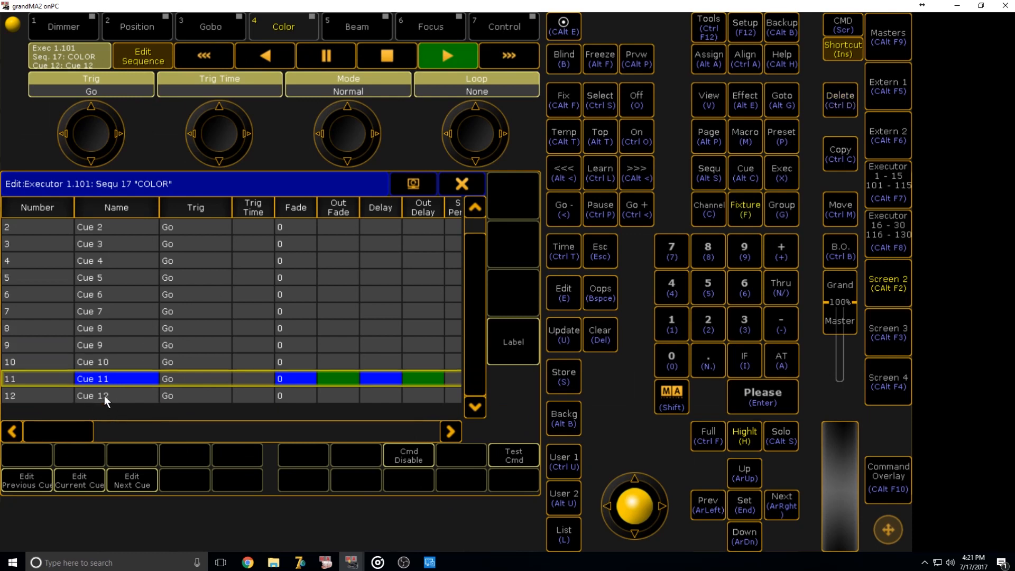
{"action": "left_click", "coordinate": [104, 396]}
{"action": "key", "text": "ctrl+d"}
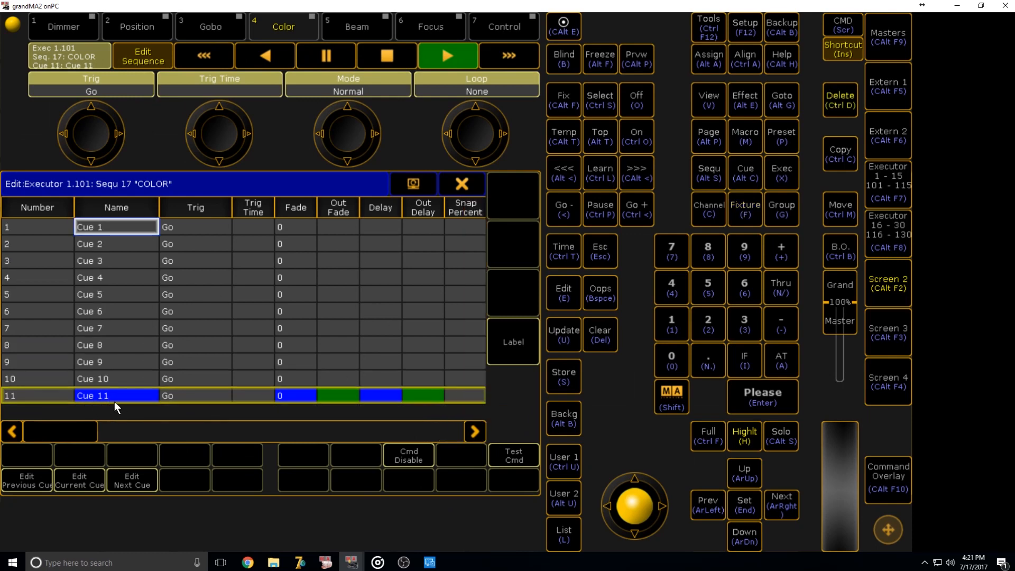
{"action": "left_click", "coordinate": [115, 396]}
{"action": "left_click", "coordinate": [458, 185]}
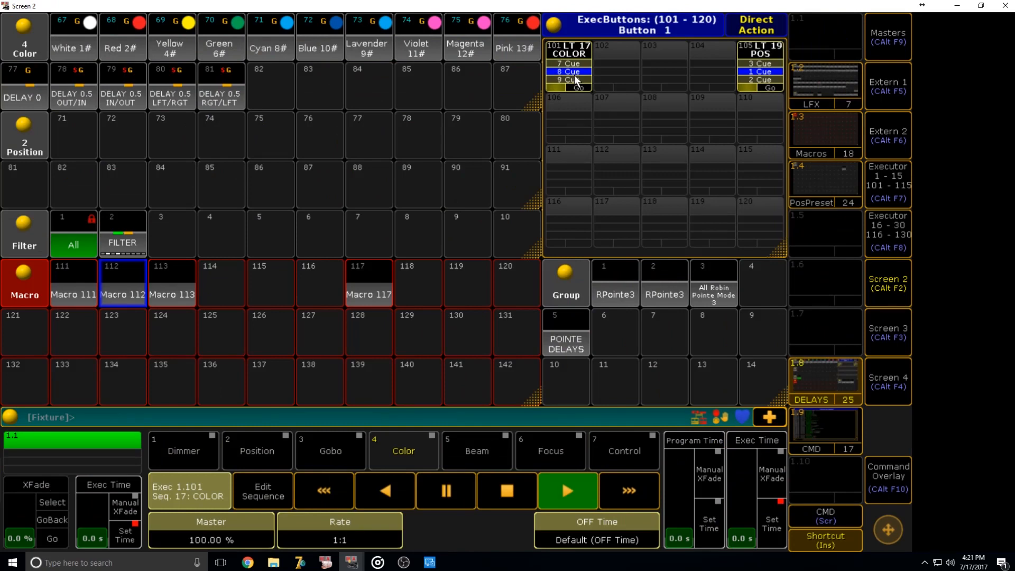
Step: Change line 5 of macro 112 to "Store Executor 1.101 Cue 1 Thru /m" and test the macro with the COLOR executor
{"action": "left_click", "coordinate": [116, 297]}
{"action": "double_click", "coordinate": [192, 300]}
{"action": "key", "text": "End"}
{"action": "key", "text": "BackSpace"}
{"action": "key", "text": "BackSpace"}
{"action": "key", "text": "BackSpace"}
{"action": "type", "text": "Cue "}
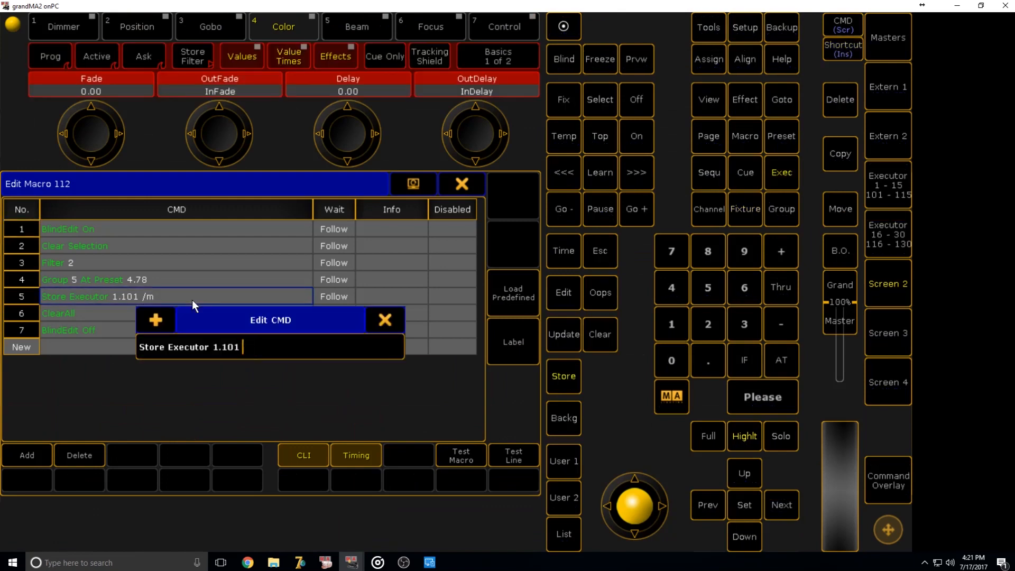
{"action": "type", "text": "1 thru /m"}
{"action": "key", "text": "Return"}
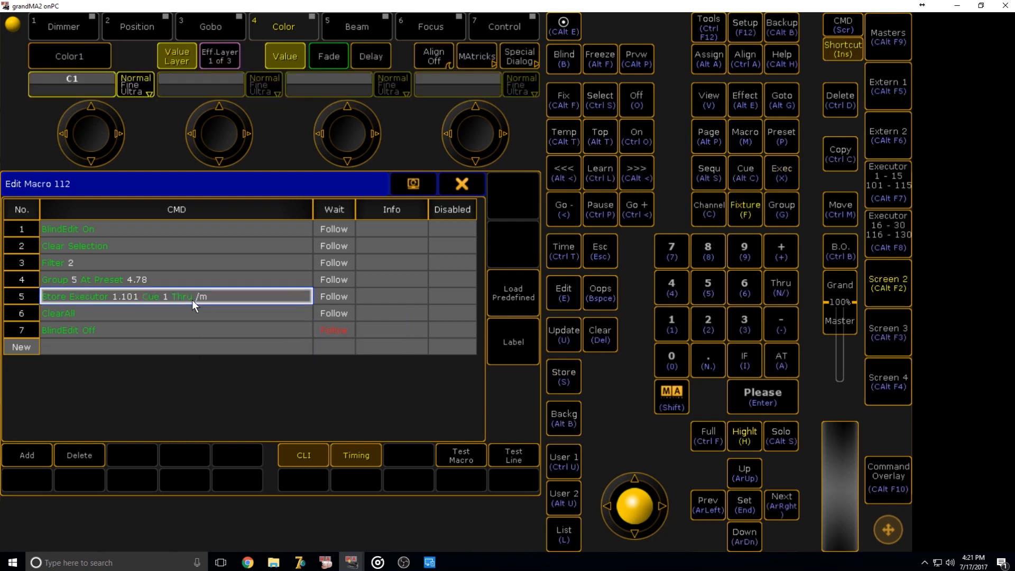
{"action": "left_click", "coordinate": [458, 185]}
{"action": "left_click", "coordinate": [122, 292]}
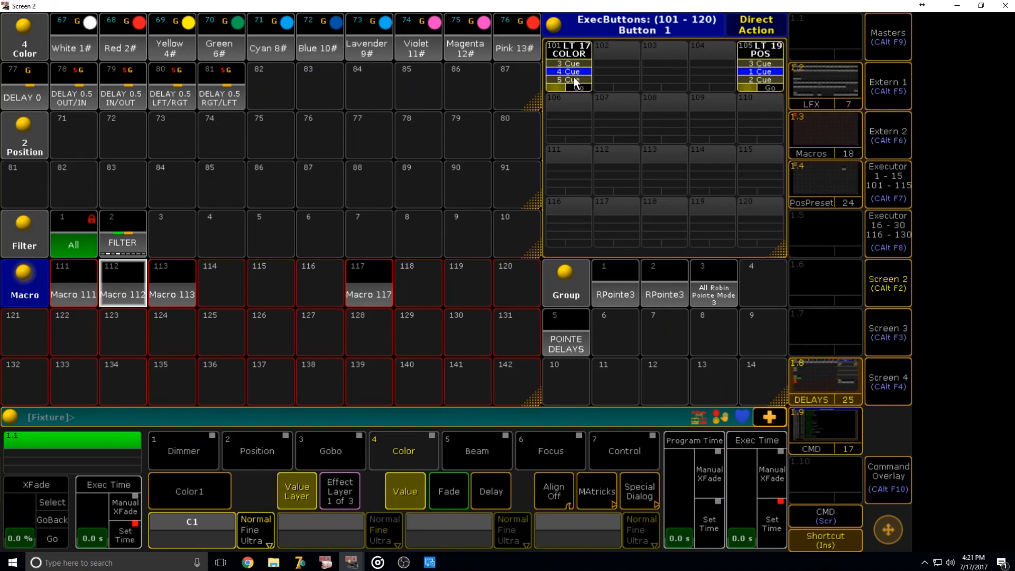
{"action": "left_click", "coordinate": [573, 77]}
Step: Replace macro 111 with a copy of macro 112
{"action": "key", "text": "Delete"}
{"action": "left_click", "coordinate": [172, 287]}
{"action": "left_click", "coordinate": [85, 287]}
{"action": "key", "text": "ctrl+c"}
{"action": "left_click", "coordinate": [122, 280]}
{"action": "left_click", "coordinate": [78, 283]}
Step: Set the preset in line 4 of macro 111 to 4.77
{"action": "right_click", "coordinate": [78, 283]}
{"action": "double_click", "coordinate": [175, 284]}
{"action": "key", "text": "End"}
{"action": "key", "text": "BackSpace"}
{"action": "type", "text": "7"}
{"action": "key", "text": "Return"}
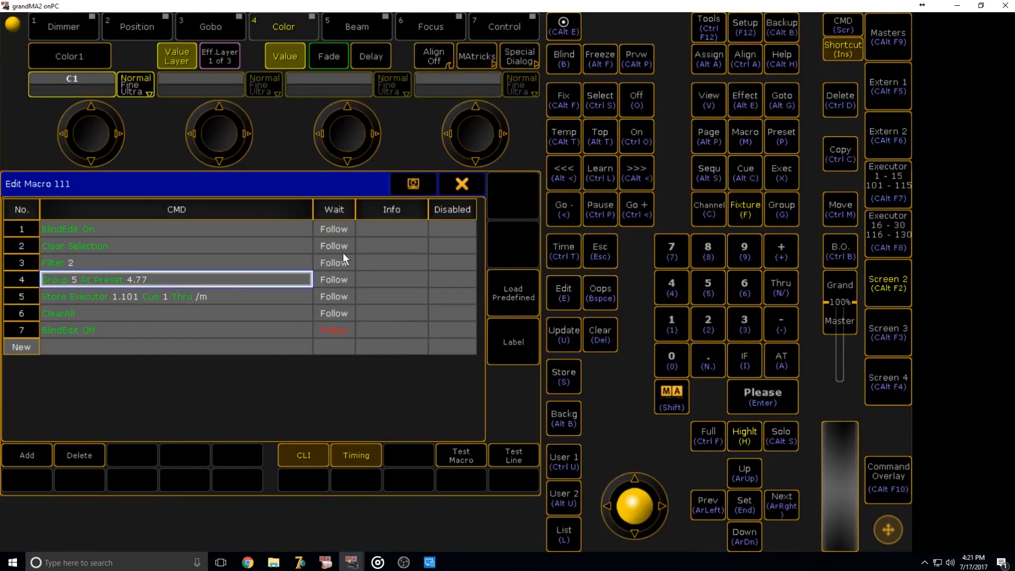
{"action": "left_click", "coordinate": [472, 186]}
Step: Copy macro 112 into macro slot 113
{"action": "key", "text": "ctrl+c"}
{"action": "left_click", "coordinate": [132, 282]}
{"action": "left_click", "coordinate": [172, 291]}
Step: Set the preset in line 4 of macro 113 to 4.79
{"action": "right_click", "coordinate": [173, 290]}
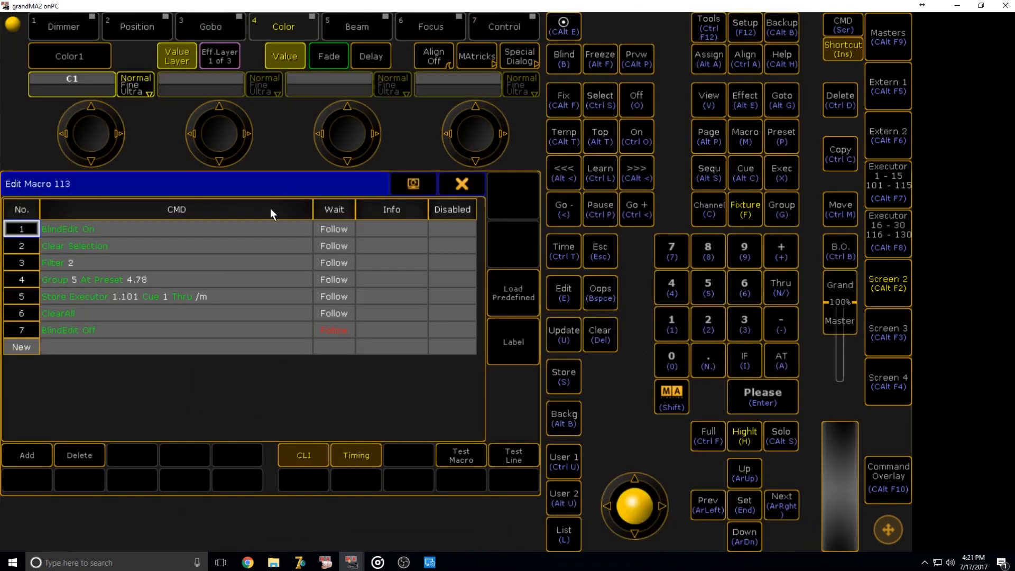
{"action": "double_click", "coordinate": [236, 278]}
{"action": "key", "text": "End"}
{"action": "key", "text": "BackSpace"}
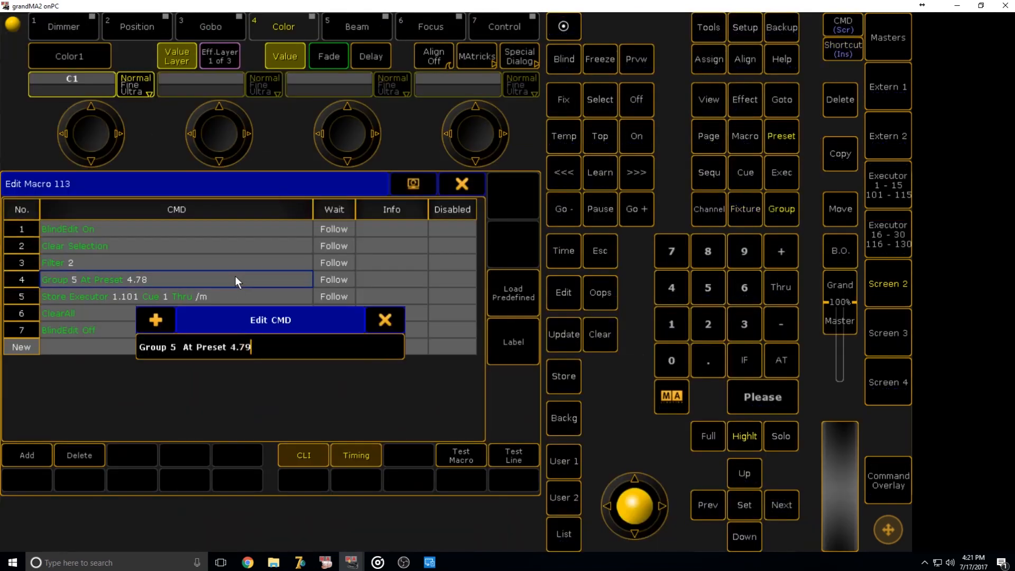
{"action": "type", "text": "9"}
{"action": "key", "text": "Return"}
{"action": "left_click", "coordinate": [444, 184]}
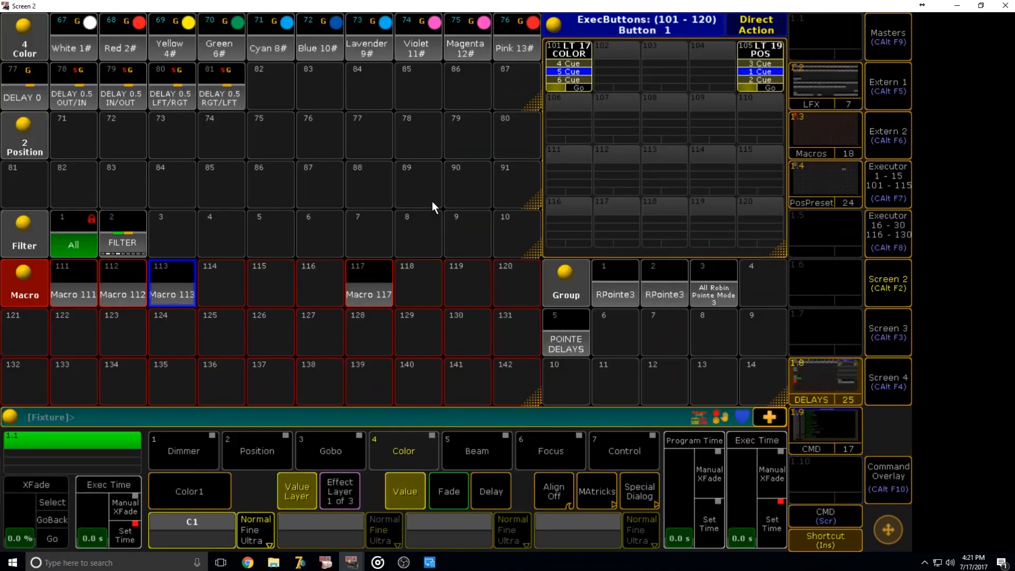
Step: Copy macro 113 into slot 114, and copy macro 114 into slot 115
{"action": "key", "text": "ctrl+c"}
{"action": "left_click", "coordinate": [175, 281]}
{"action": "left_click", "coordinate": [211, 284]}
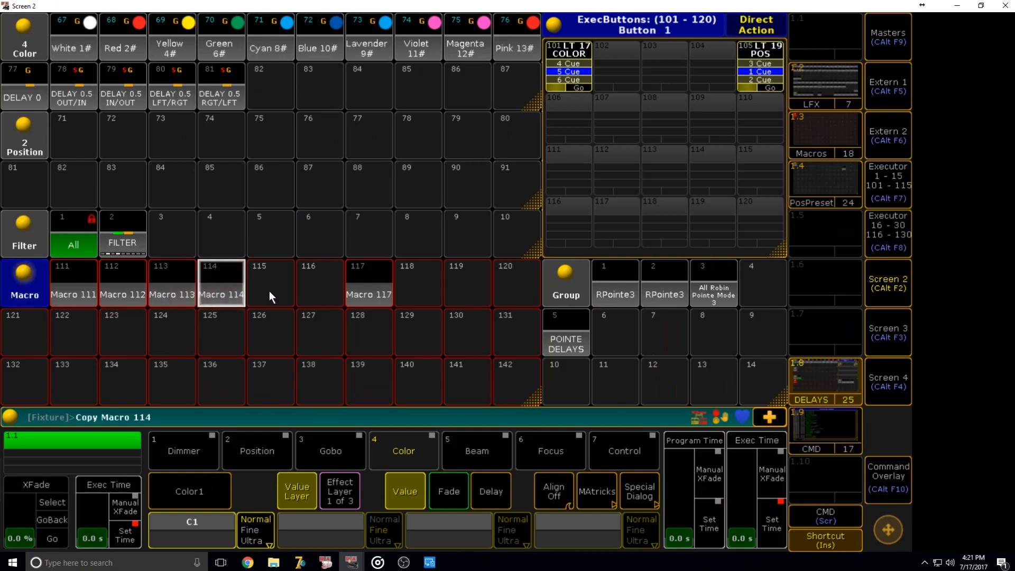
Step: Set the preset in line 4 of macro 114 to 4.80
{"action": "right_click", "coordinate": [236, 285]}
{"action": "double_click", "coordinate": [202, 284]}
{"action": "key", "text": "End"}
{"action": "key", "text": "BackSpace"}
{"action": "key", "text": "BackSpace"}
{"action": "type", "text": "80\\"}
{"action": "key", "text": "BackSpace"}
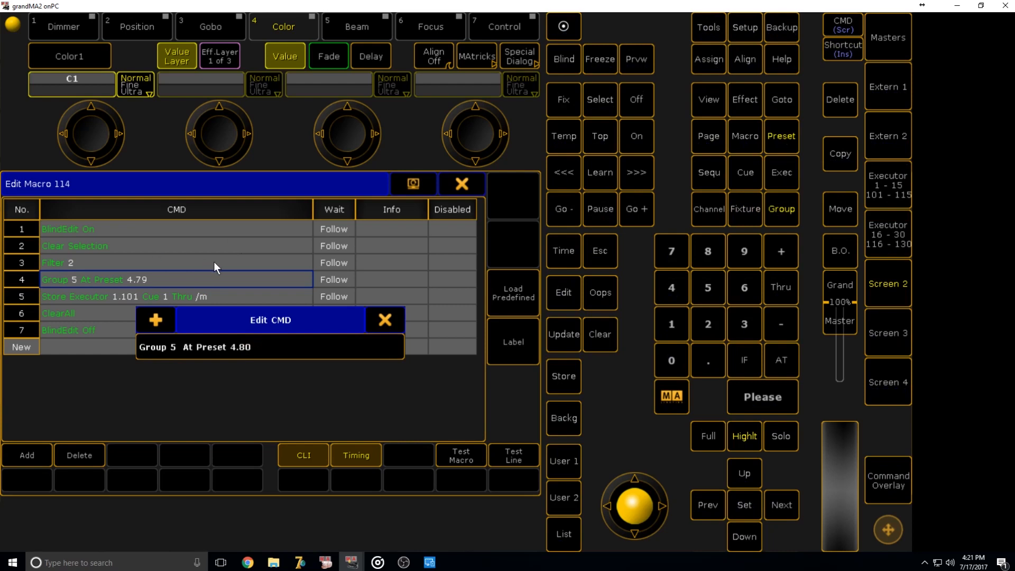
{"action": "key", "text": "Return"}
{"action": "left_click", "coordinate": [461, 184]}
Step: Set the preset in line 4 of macro 115 to 4.81
{"action": "right_click", "coordinate": [256, 289]}
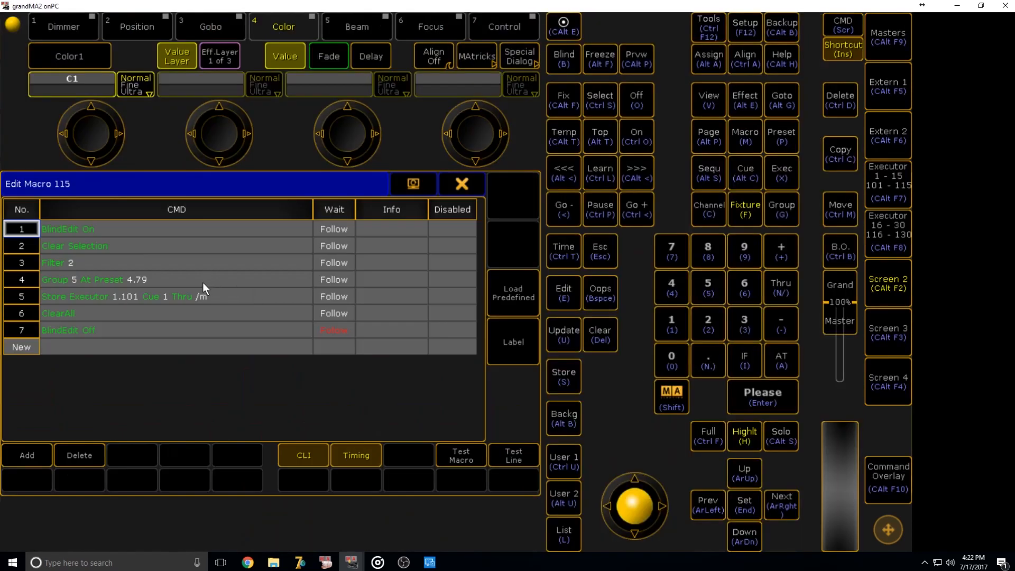
{"action": "double_click", "coordinate": [202, 284]}
{"action": "key", "text": "End"}
{"action": "key", "text": "BackSpace"}
{"action": "key", "text": "BackSpace"}
{"action": "type", "text": "8"}
{"action": "key", "text": "Return"}
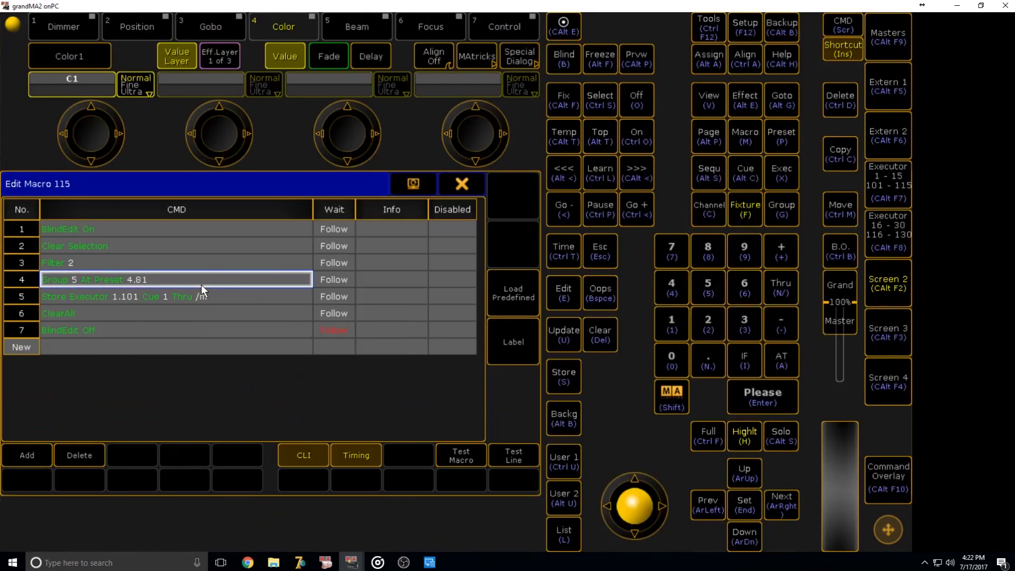
{"action": "left_click", "coordinate": [462, 184]}
Step: Run macros 111 through 115 one after another while stepping through the COLOR cues on executor 101
{"action": "left_click", "coordinate": [88, 293]}
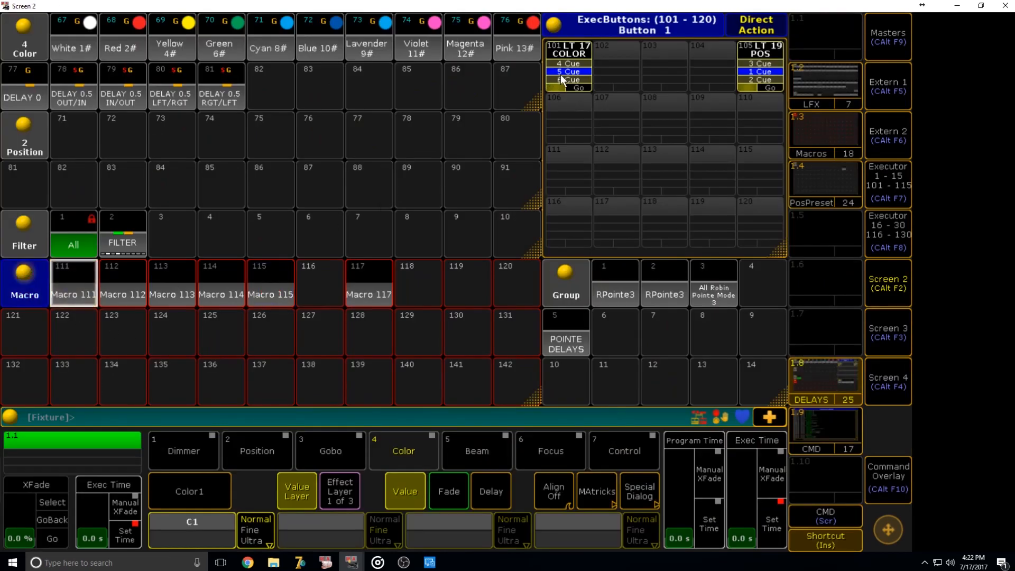
{"action": "left_click", "coordinate": [134, 279]}
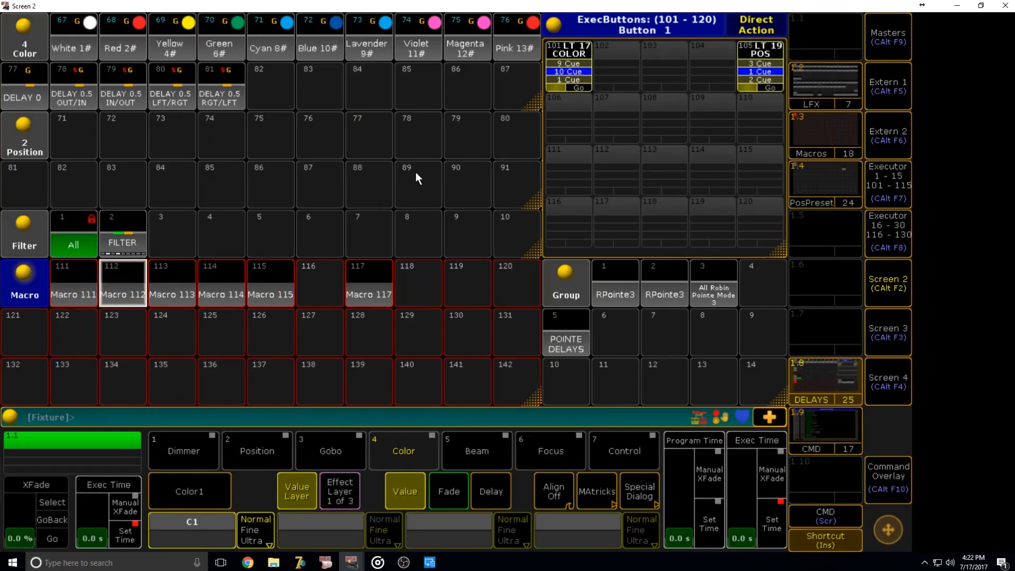
{"action": "left_click", "coordinate": [183, 293]}
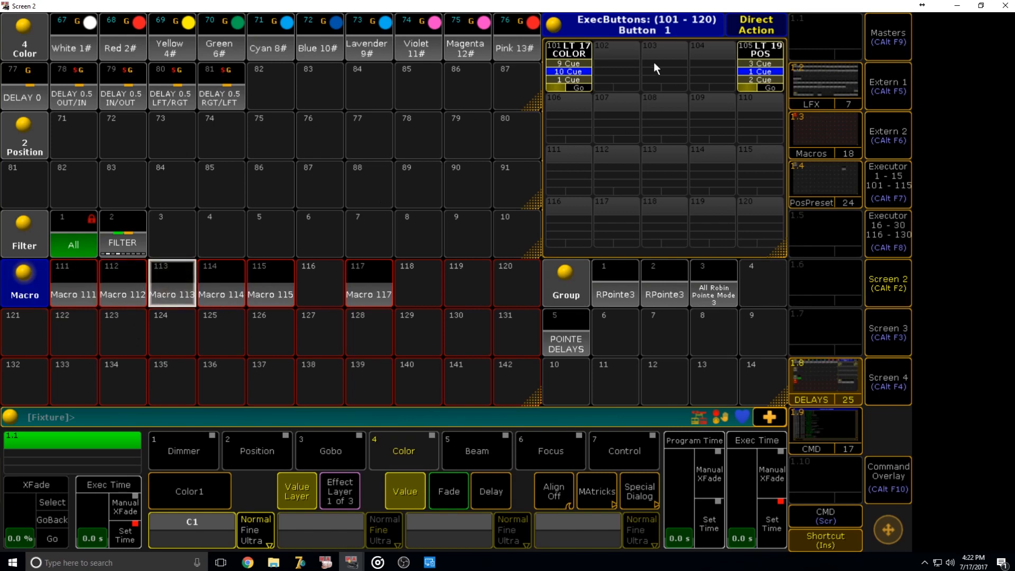
{"action": "left_click", "coordinate": [237, 291]}
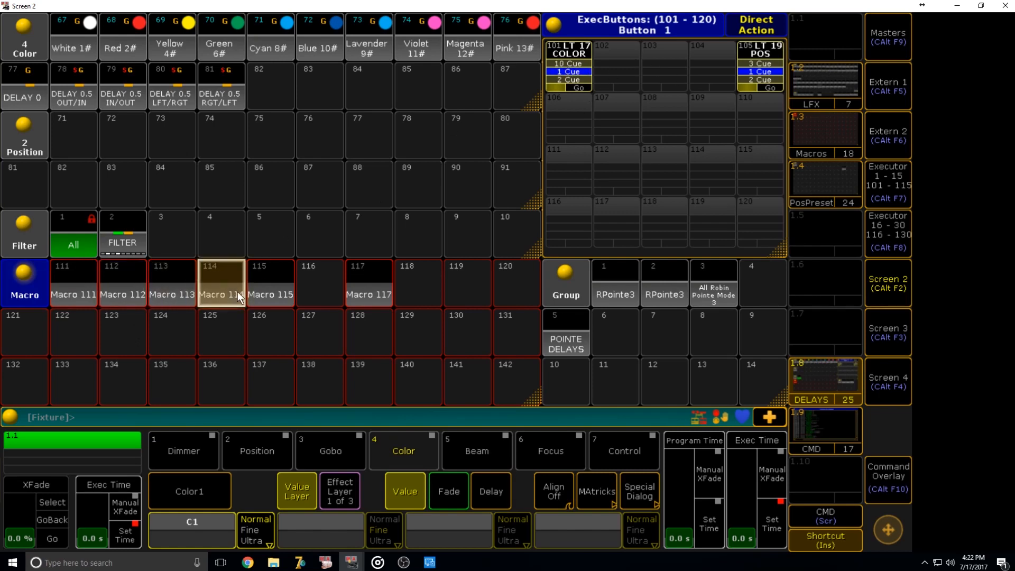
{"action": "left_click", "coordinate": [270, 285]}
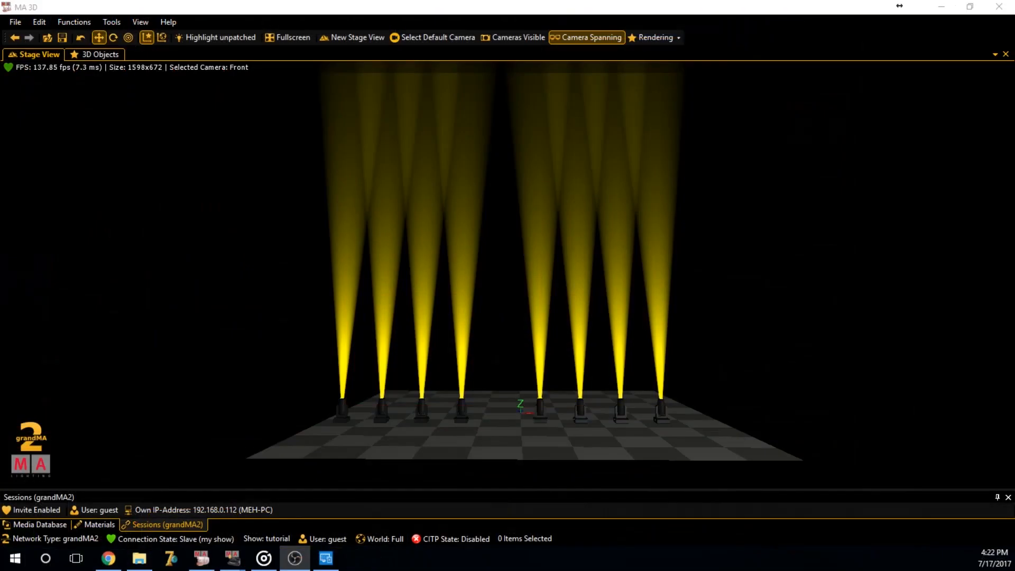
Step: Test the delay macros against the 3D stage view, running 112 through 115 in turn and firing COLOR cues on executor 101
{"action": "key", "text": "alt+Tab"}
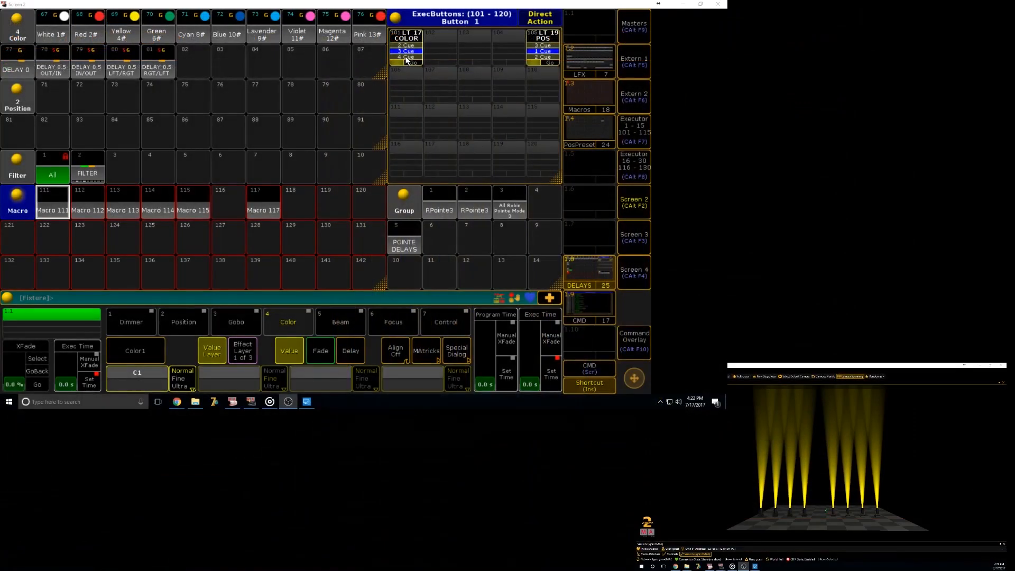
{"action": "left_click", "coordinate": [407, 61]}
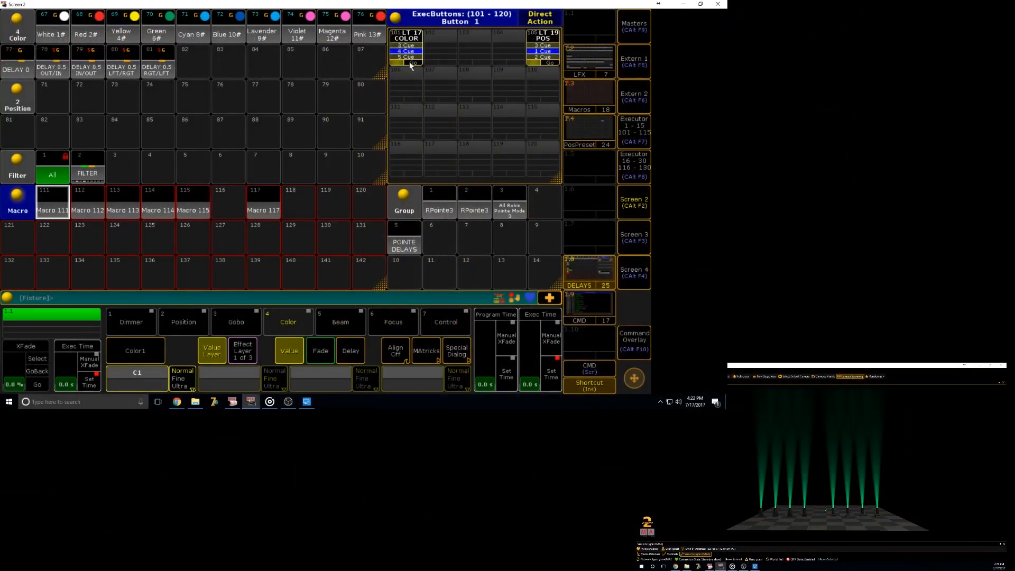
{"action": "left_click", "coordinate": [98, 201]}
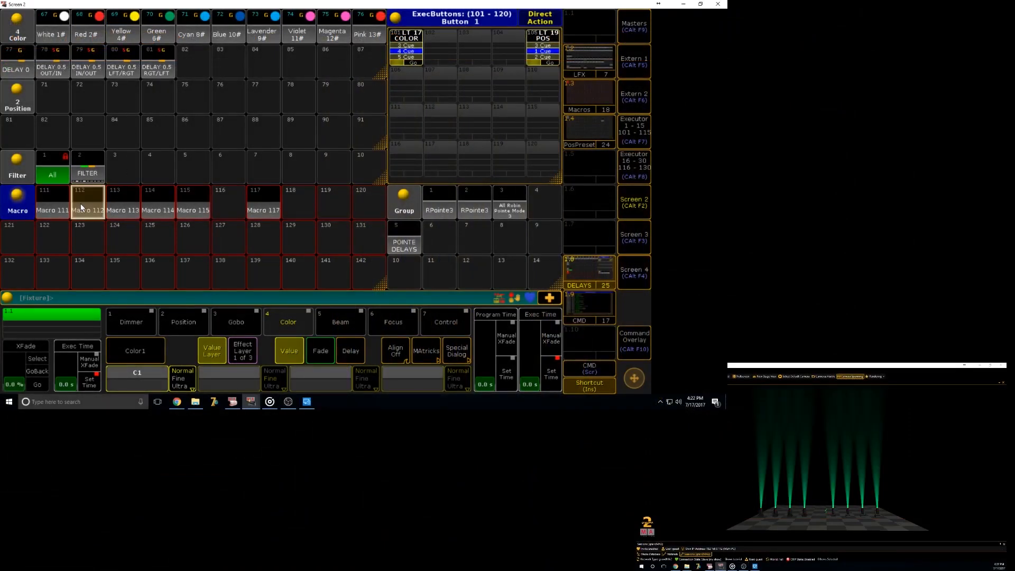
{"action": "left_click", "coordinate": [407, 56]}
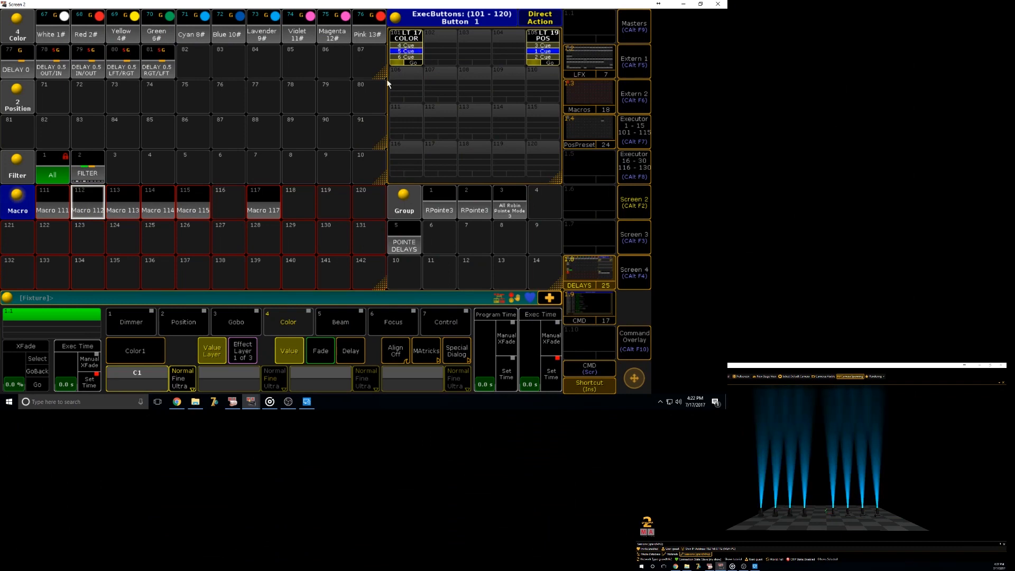
{"action": "left_click", "coordinate": [126, 197]}
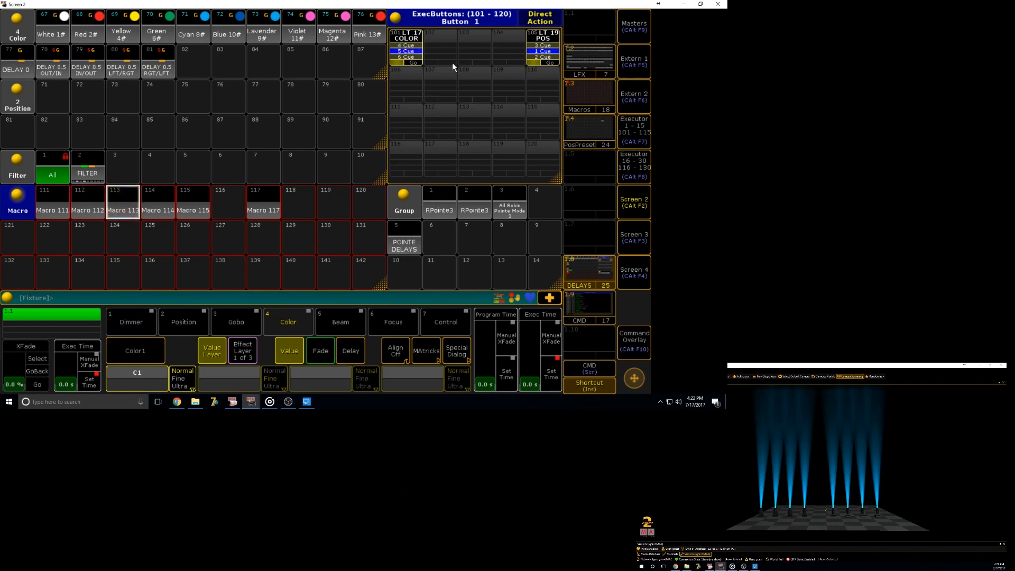
{"action": "left_click", "coordinate": [402, 58]}
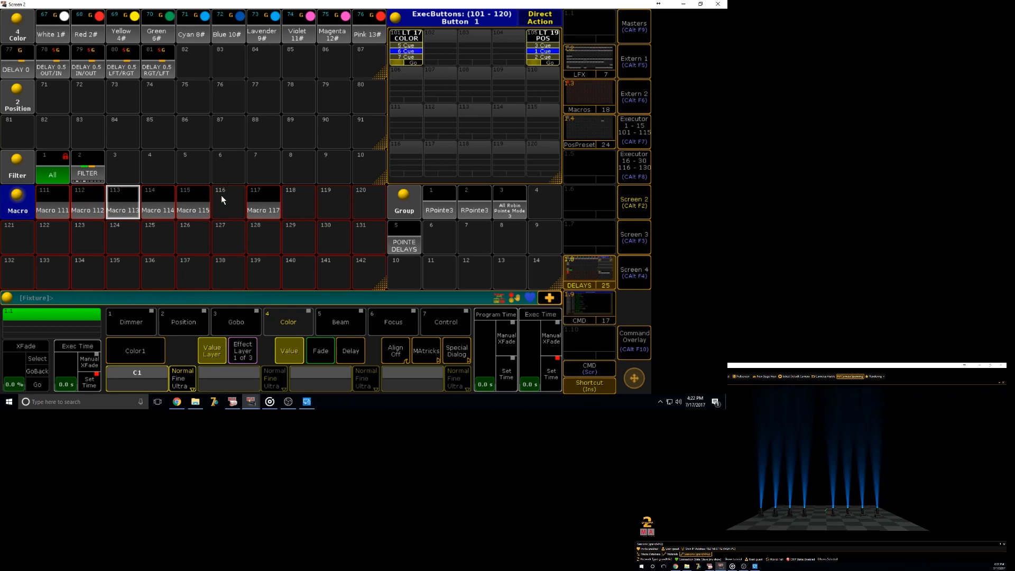
{"action": "left_click", "coordinate": [152, 208]}
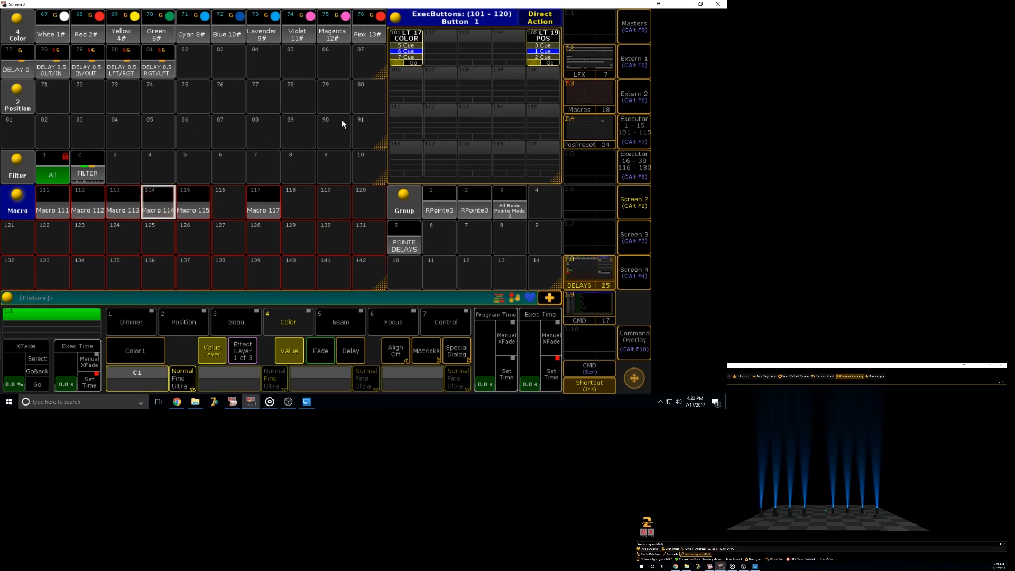
{"action": "left_click", "coordinate": [407, 55]}
{"action": "left_click", "coordinate": [194, 207]}
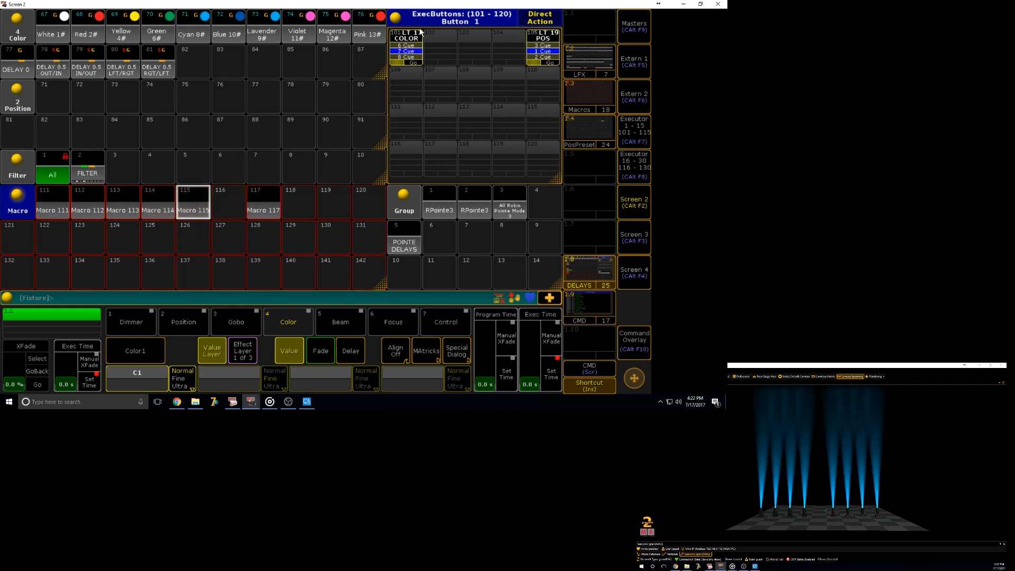
{"action": "left_click", "coordinate": [410, 55]}
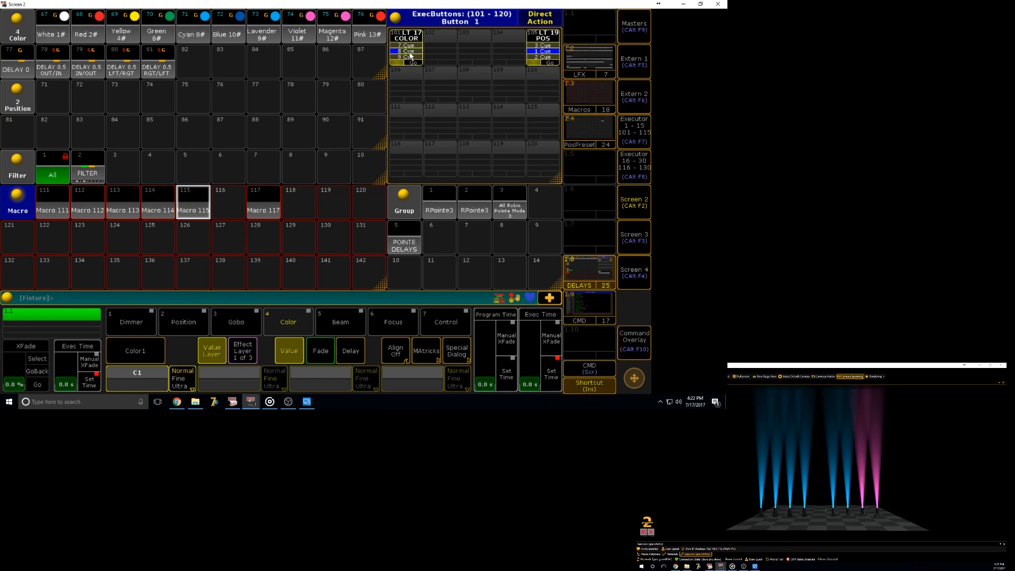
{"action": "left_click", "coordinate": [406, 62]}
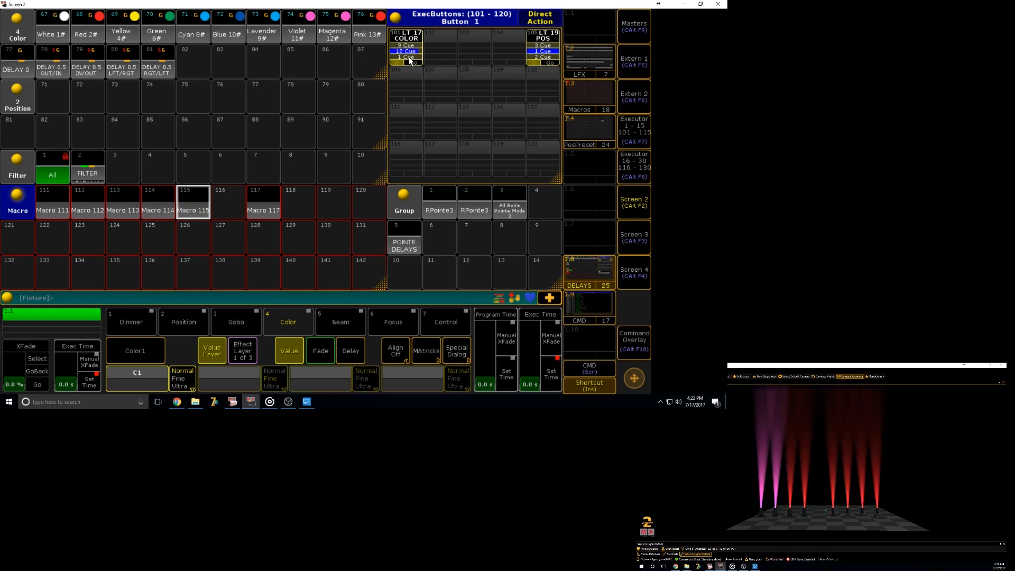
Step: Insert an empty command line before the BlindEdit Off line in macro 111
{"action": "right_click", "coordinate": [59, 211]}
{"action": "left_click", "coordinate": [22, 237]}
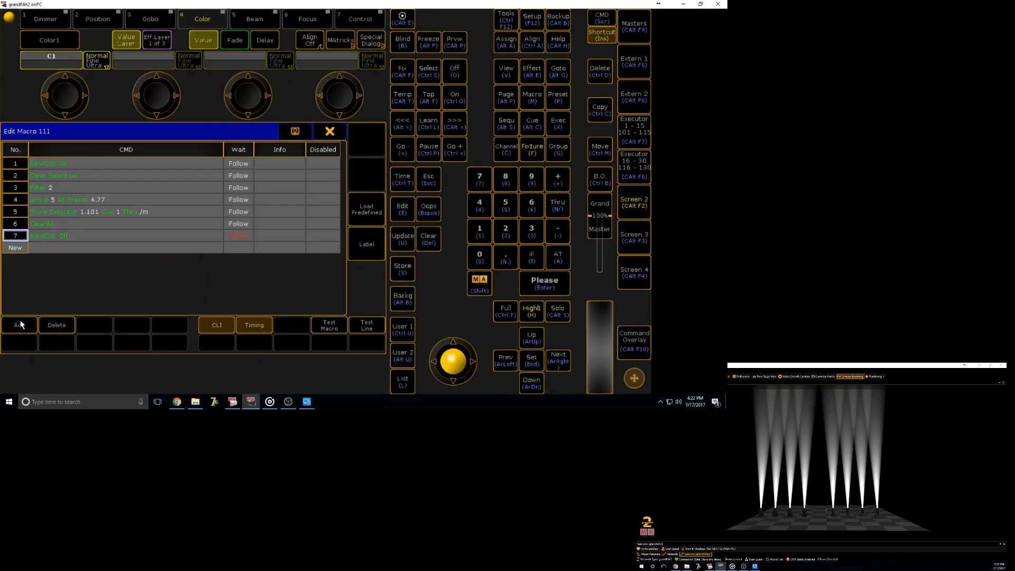
{"action": "left_click", "coordinate": [20, 325]}
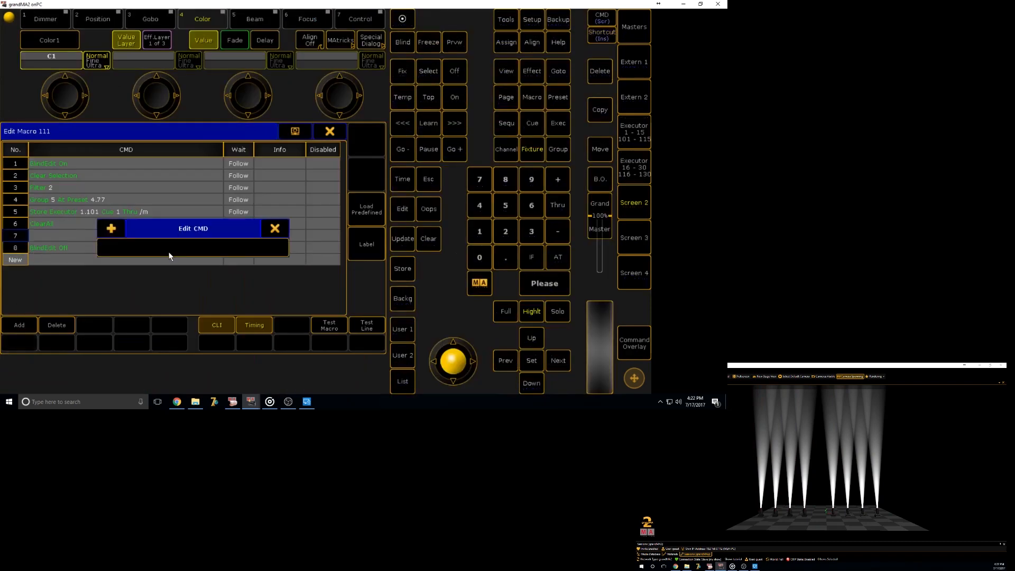
{"action": "left_click", "coordinate": [274, 228]}
{"action": "left_click", "coordinate": [330, 133]}
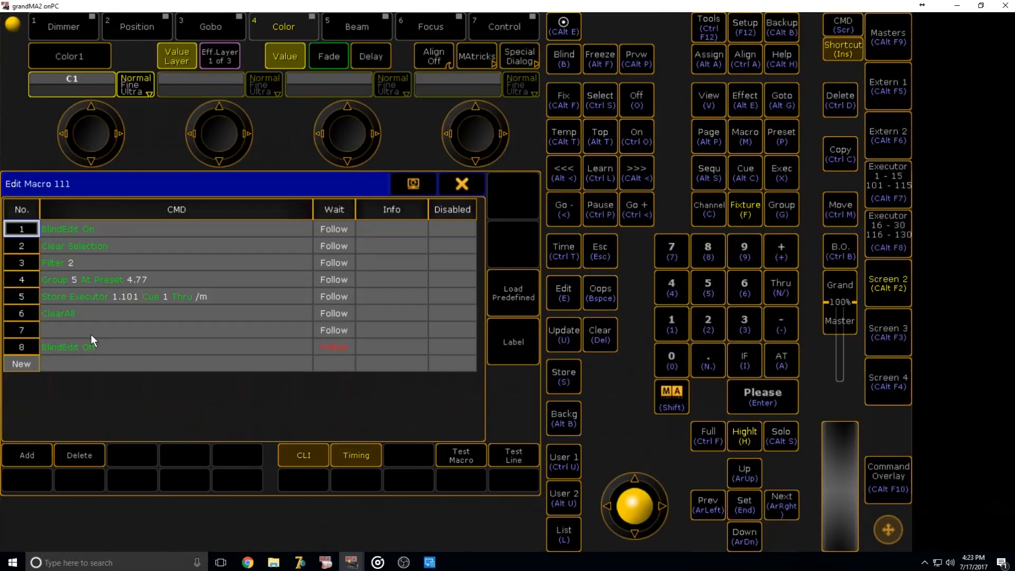
Step: Enter the command "Appearance Macro 111 Thru 115 /r=100 /g=0 /b=0" in line 7 of macro 111
{"action": "double_click", "coordinate": [91, 334]}
{"action": "type", "text": "Appearance Macro 111 thru 115"}
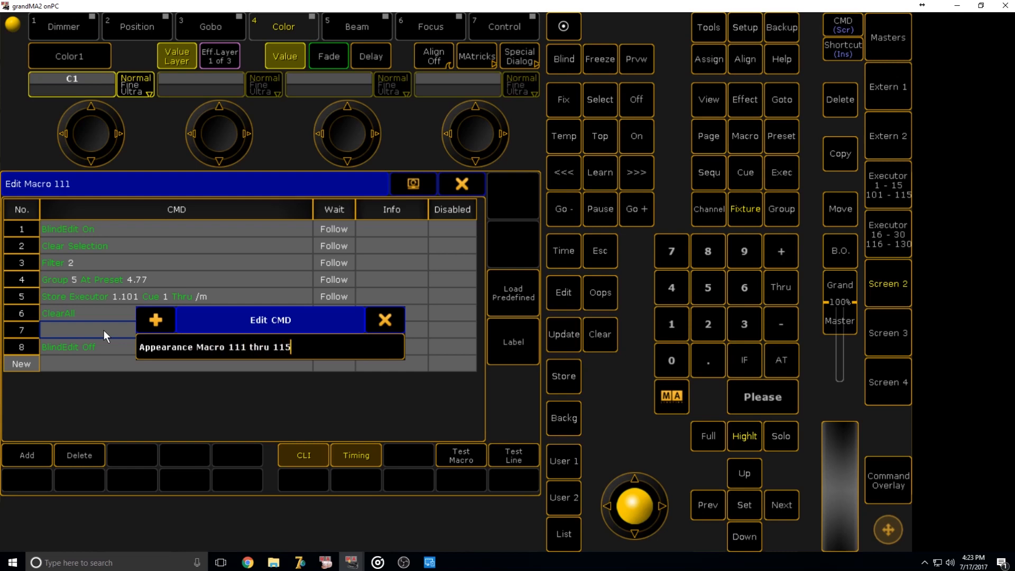
{"action": "type", "text": " /"}
{"action": "type", "text": "r=100 /g=0 /bv="}
{"action": "key", "text": "Insert"}
{"action": "key", "text": "BackSpace"}
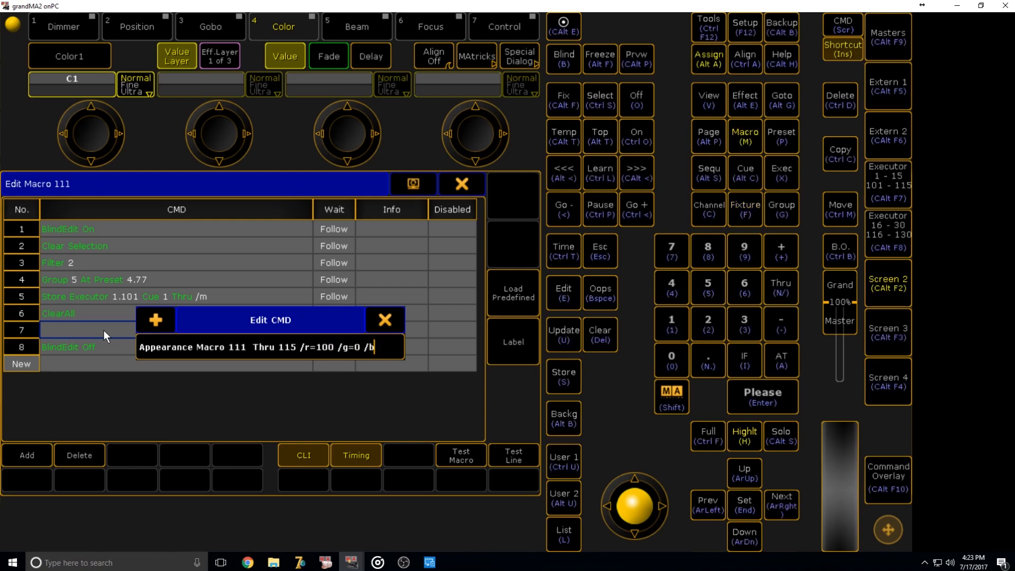
{"action": "type", "text": "=0"}
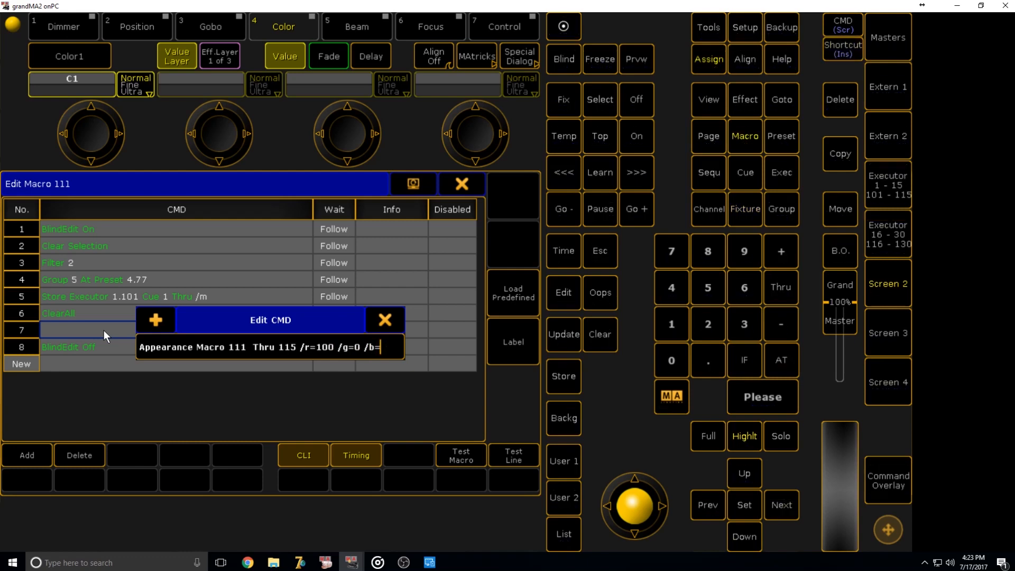
{"action": "key", "text": "Return"}
Step: Add "Appearance Macro 111 /r=0 /g=100 /b=0" as line 8 of macro 111 and run the macro
{"action": "left_click", "coordinate": [30, 346]}
{"action": "left_click", "coordinate": [42, 458]}
{"action": "type", "text": "App"}
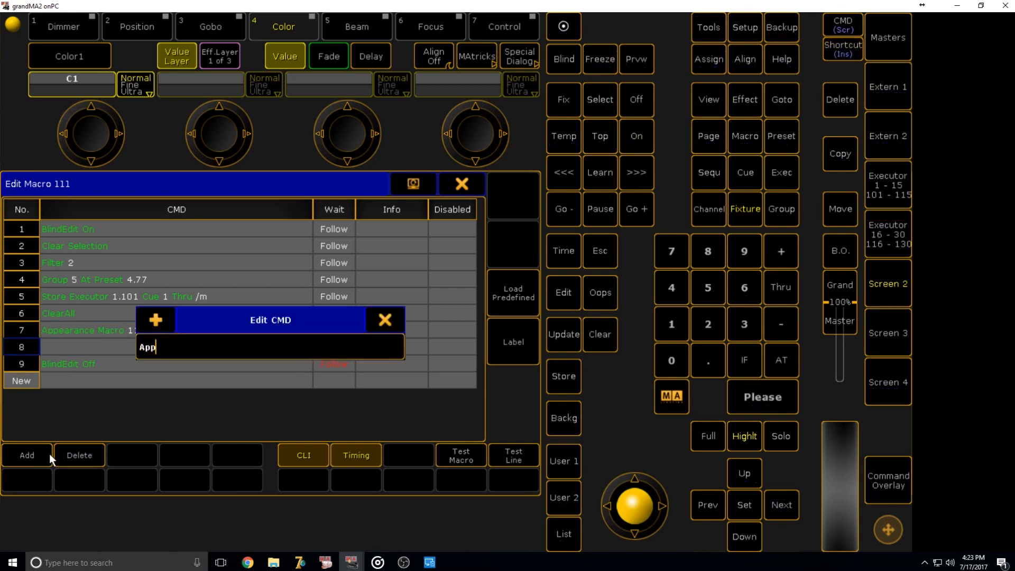
{"action": "type", "text": "earance Macro 111 /r"}
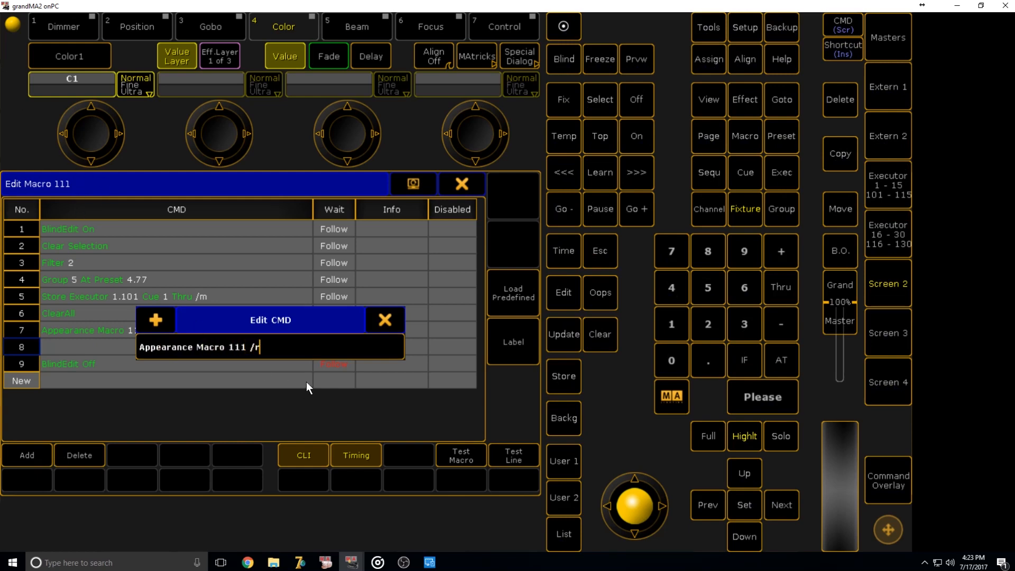
{"action": "type", "text": "=0 /g=100 /b=0"}
{"action": "key", "text": "Return"}
{"action": "left_click", "coordinate": [466, 189]}
{"action": "left_click", "coordinate": [56, 300]}
{"action": "left_click", "coordinate": [75, 319]}
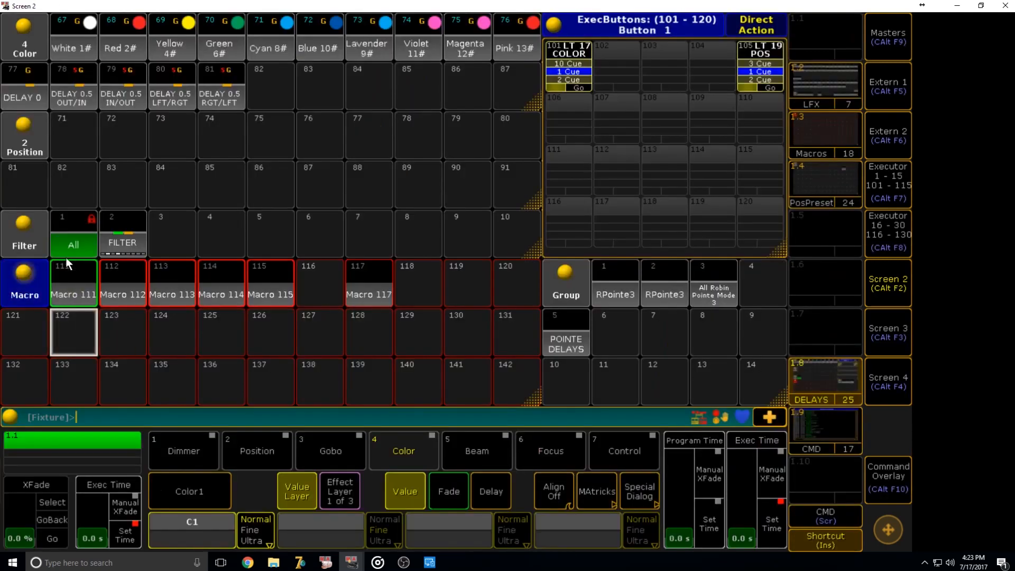
Step: Delete macros 112, 113, 114 and 115 from the macro pool
{"action": "key", "text": "Delete"}
{"action": "left_click", "coordinate": [108, 302]}
{"action": "key", "text": "Delete"}
{"action": "left_click", "coordinate": [164, 302]}
{"action": "left_click", "coordinate": [212, 299]}
{"action": "key", "text": "Delete"}
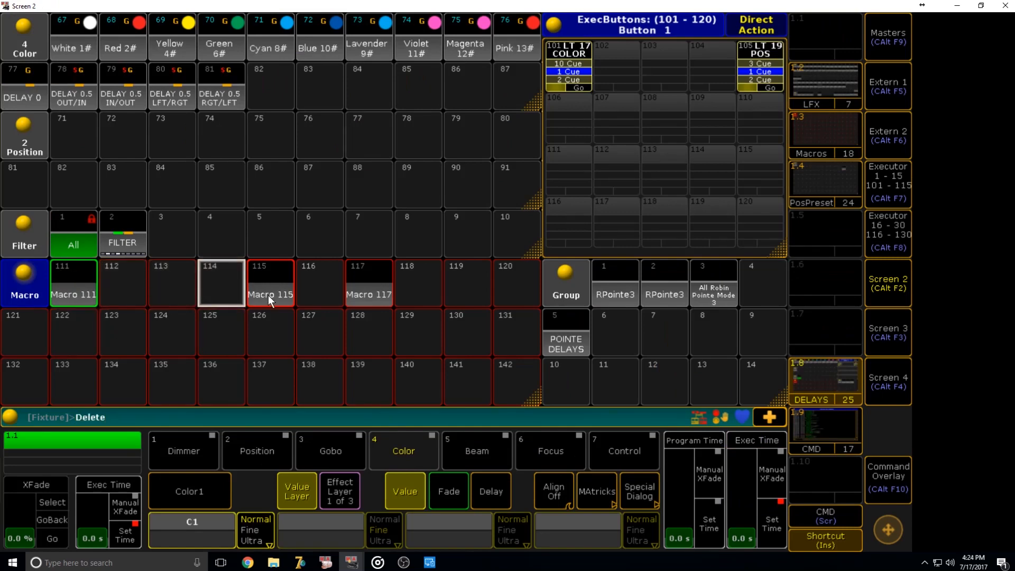
{"action": "left_click", "coordinate": [268, 295]}
Step: Copy macro 111 successively into slots 112, 113, 114 and 115
{"action": "key", "text": "c"}
{"action": "left_click", "coordinate": [89, 296]}
{"action": "left_click", "coordinate": [128, 290]}
{"action": "key", "text": "c"}
{"action": "left_click", "coordinate": [129, 291]}
{"action": "left_click", "coordinate": [169, 291]}
{"action": "left_click", "coordinate": [170, 291]}
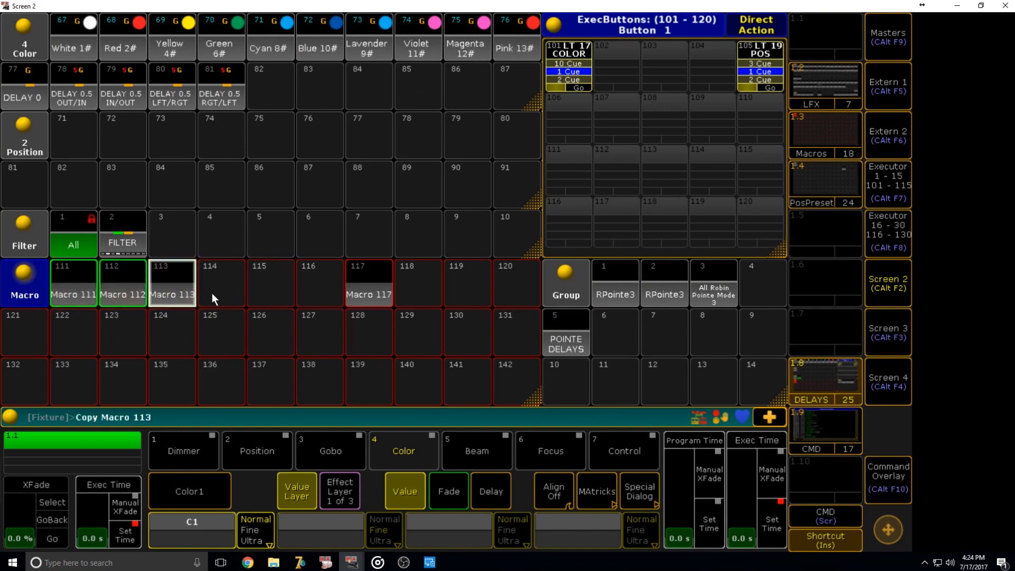
{"action": "left_click", "coordinate": [218, 295]}
{"action": "left_click", "coordinate": [220, 295]}
{"action": "left_click", "coordinate": [267, 294]}
Step: Change the Appearance command in line 8 of macro 112 to target Macro 112
{"action": "right_click", "coordinate": [117, 285]}
{"action": "left_click", "coordinate": [215, 344]}
{"action": "left_click", "coordinate": [215, 344]}
{"action": "left_click", "coordinate": [246, 349]}
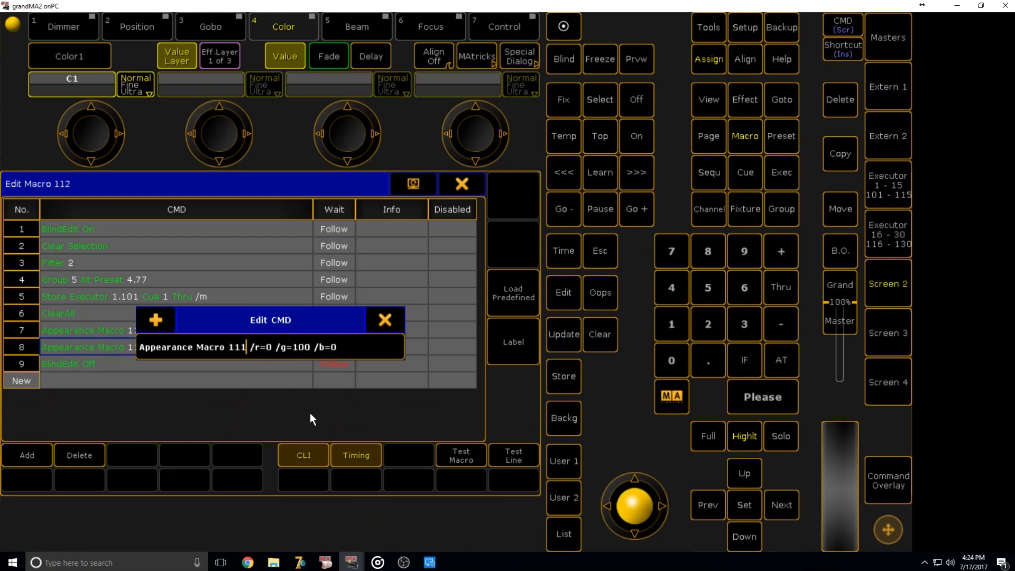
{"action": "key", "text": "BackSpace"}
{"action": "type", "text": "2"}
{"action": "key", "text": "Return"}
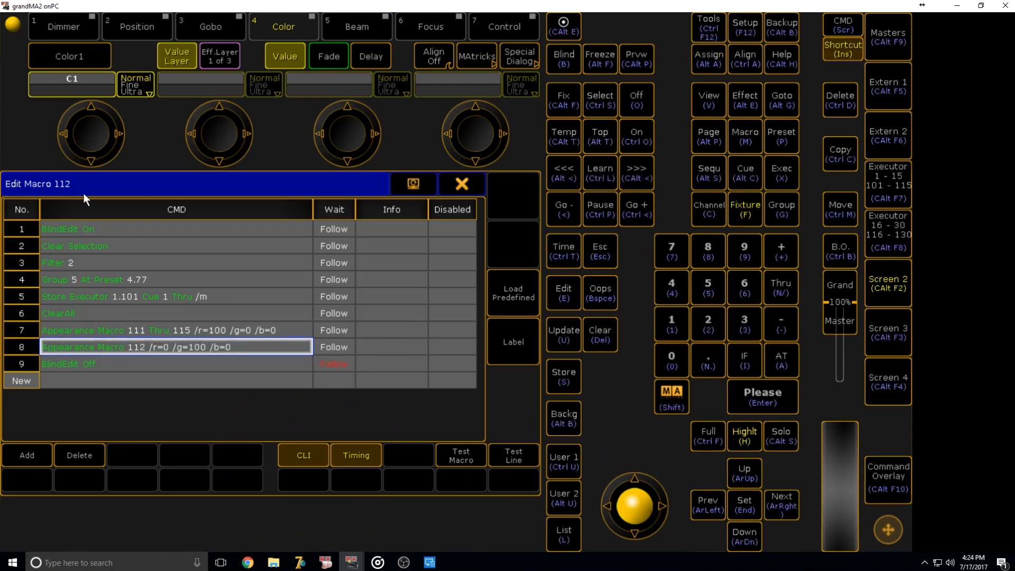
{"action": "left_click", "coordinate": [461, 183]}
Step: Change the Appearance command in line 8 of macro 113 to target Macro 113
{"action": "right_click", "coordinate": [184, 284]}
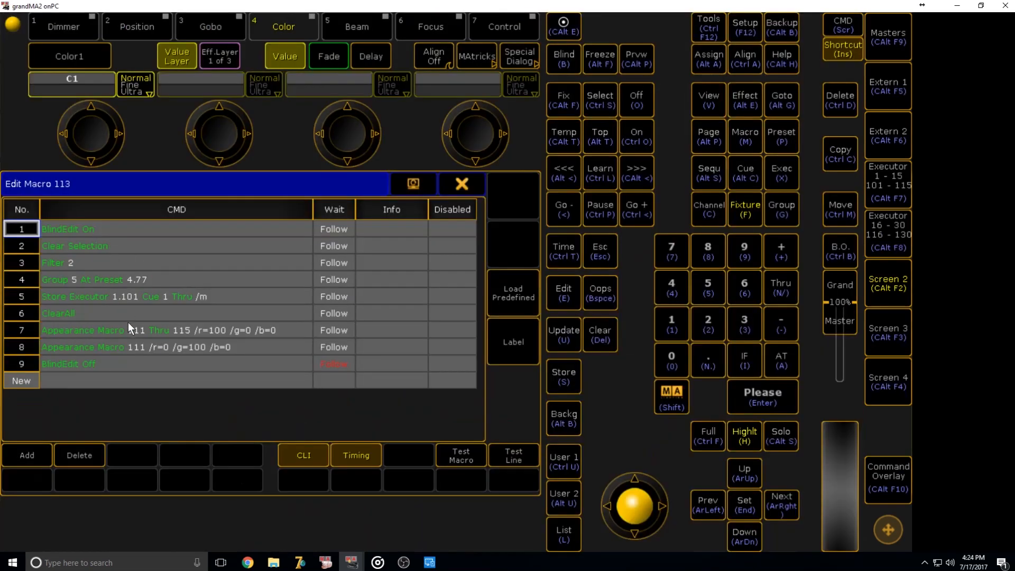
{"action": "double_click", "coordinate": [136, 346]}
{"action": "left_click", "coordinate": [241, 347]}
{"action": "key", "text": "Delete"}
{"action": "type", "text": "3"}
{"action": "key", "text": "Return"}
{"action": "left_click", "coordinate": [461, 184]}
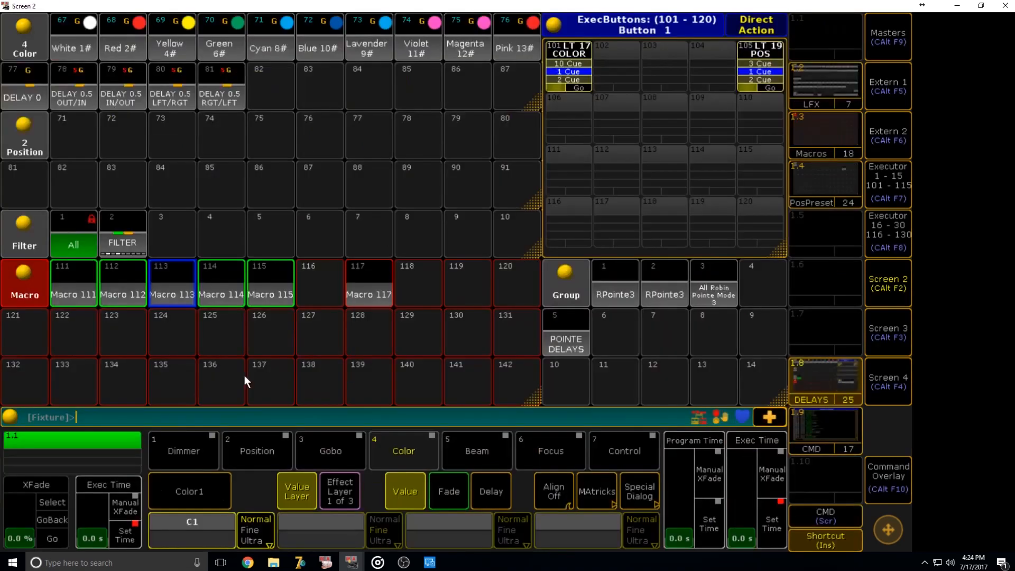
Step: Change the Appearance command in line 8 of macro 114 to target Macro 114
{"action": "right_click", "coordinate": [233, 287]}
{"action": "double_click", "coordinate": [125, 351]}
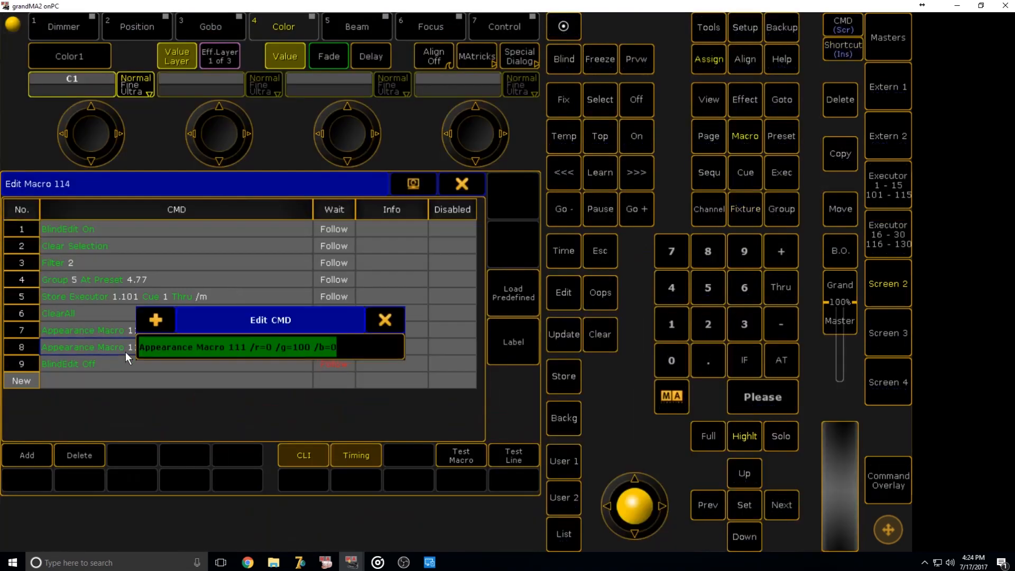
{"action": "left_click", "coordinate": [249, 349]}
{"action": "key", "text": "BackSpace"}
{"action": "type", "text": "4"}
{"action": "key", "text": "Return"}
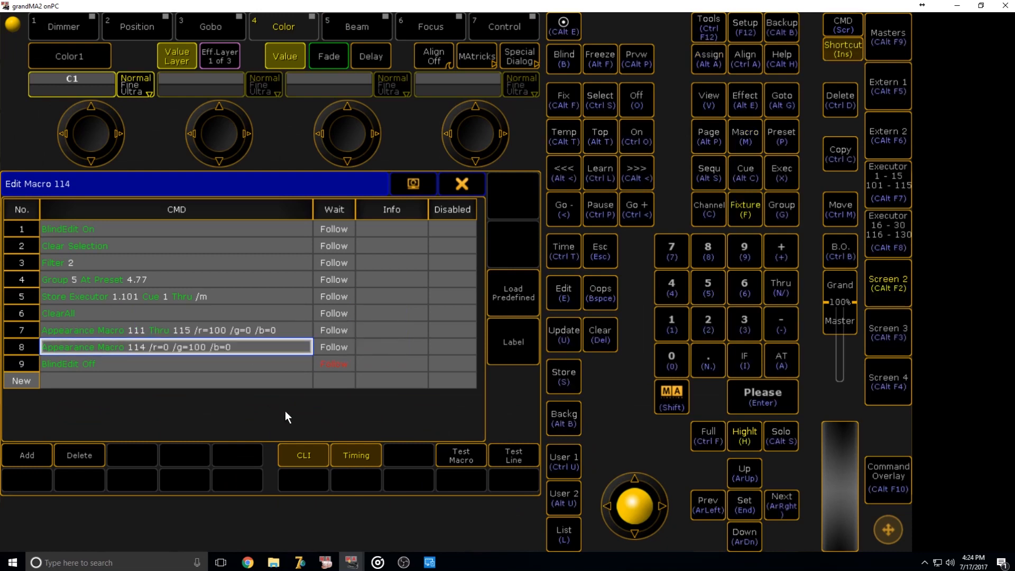
{"action": "left_click", "coordinate": [458, 187]}
Step: Change the Appearance command in line 8 of macro 115 to target Macro 115
{"action": "right_click", "coordinate": [264, 293]}
{"action": "double_click", "coordinate": [160, 346]}
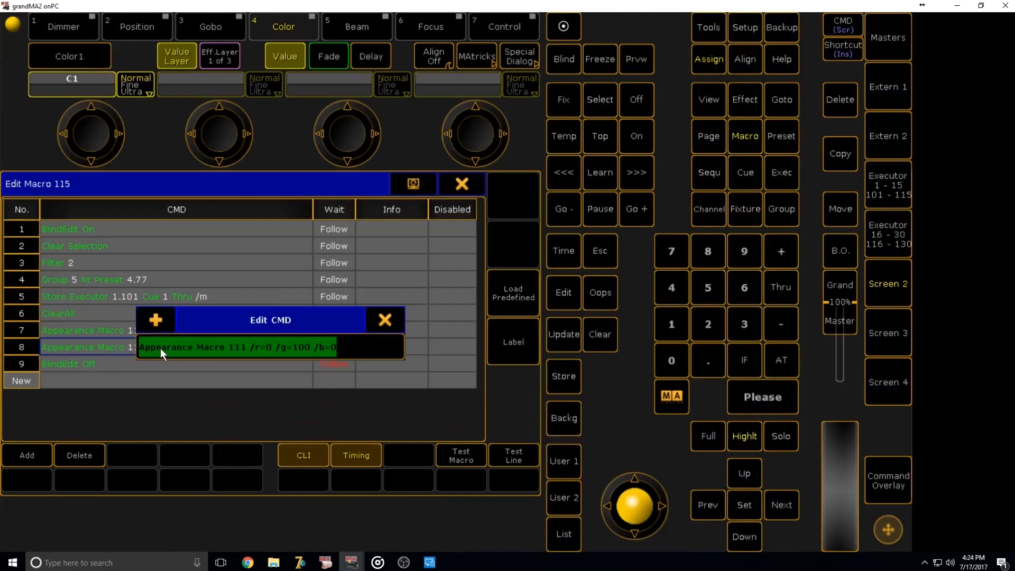
{"action": "left_click", "coordinate": [241, 346]}
{"action": "key", "text": "Delete"}
{"action": "type", "text": "5"}
{"action": "key", "text": "Return"}
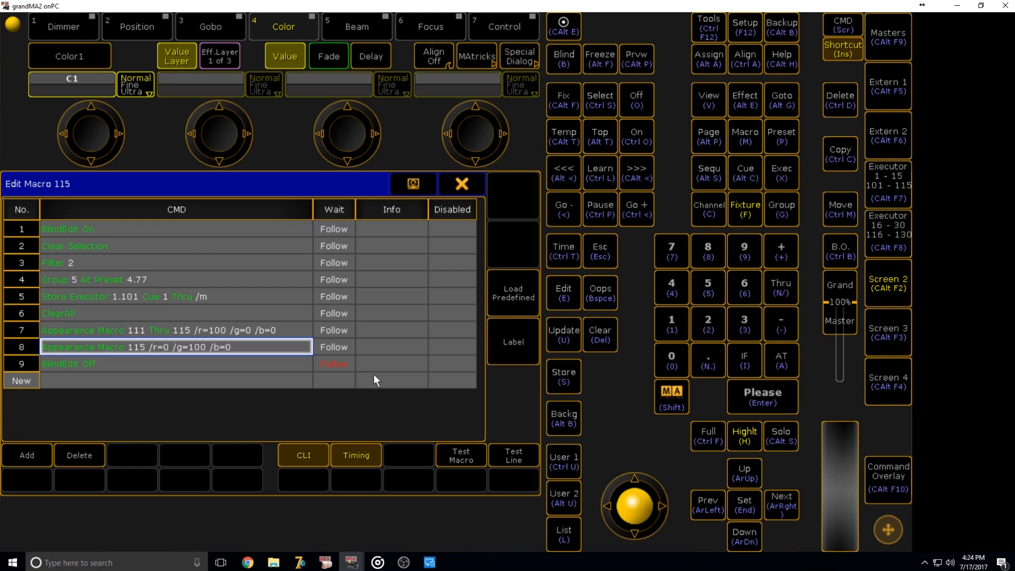
{"action": "left_click", "coordinate": [473, 182]}
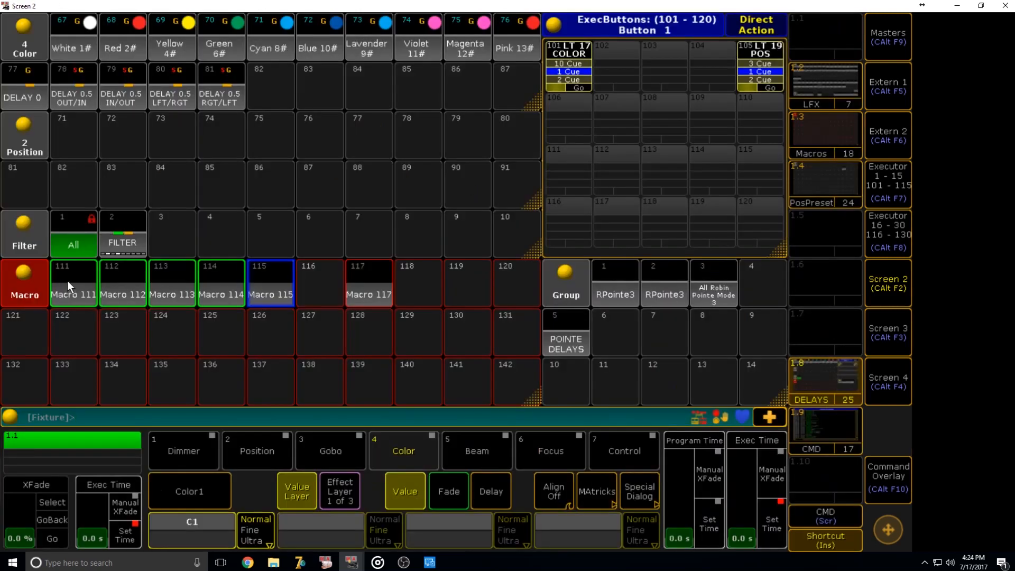
Step: Change the preset number in macro 112's command to 78, the DELAY 0.5 OUT/IN color preset
{"action": "right_click", "coordinate": [122, 284]}
{"action": "right_click", "coordinate": [184, 282]}
{"action": "key", "text": "End"}
{"action": "key", "text": "BackSpace"}
{"action": "type", "text": "8"}
{"action": "key", "text": "Return"}
{"action": "left_click", "coordinate": [461, 183]}
Step: Change the preset number in macro 113's command to 79, the DELAY 0.5 IN/OUT color preset
{"action": "right_click", "coordinate": [169, 296]}
{"action": "right_click", "coordinate": [146, 275]}
{"action": "key", "text": "End"}
{"action": "key", "text": "BackSpace"}
{"action": "type", "text": "9"}
{"action": "key", "text": "Return"}
{"action": "left_click", "coordinate": [461, 183]}
Step: Change the preset number in macro 114's command to 80, the DELAY 0.5 LFT/RGT color preset
{"action": "right_click", "coordinate": [205, 273]}
{"action": "right_click", "coordinate": [211, 274]}
{"action": "key", "text": "End"}
{"action": "key", "text": "BackSpace"}
{"action": "key", "text": "BackSpace"}
{"action": "type", "text": "80"}
{"action": "key", "text": "Return"}
{"action": "left_click", "coordinate": [462, 183]}
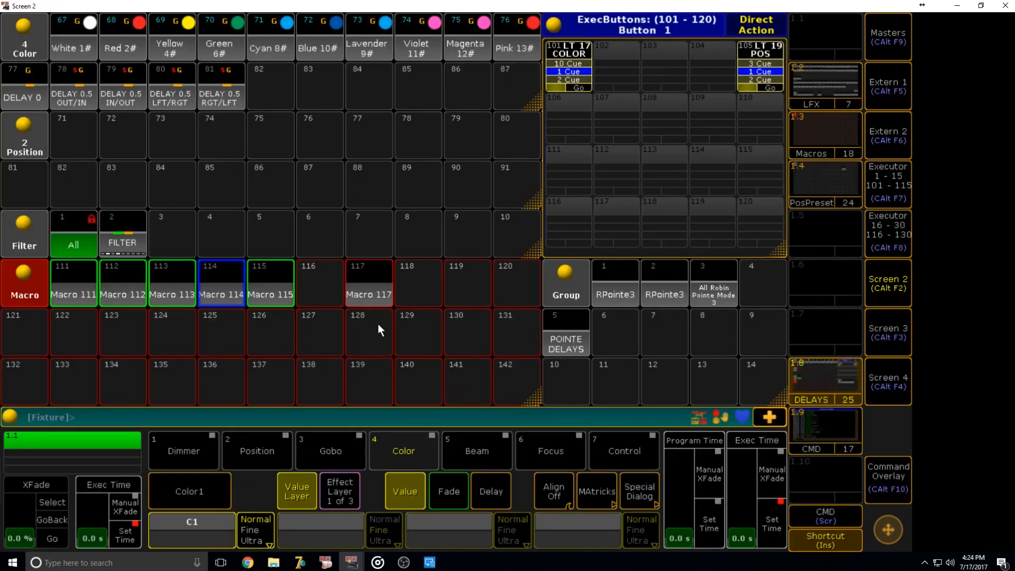
Step: Change the preset number in macro 115's command to 81, the DELAY 0.5 RGT/LFT color preset
{"action": "right_click", "coordinate": [262, 296]}
{"action": "right_click", "coordinate": [182, 280]}
{"action": "key", "text": "End"}
{"action": "key", "text": "BackSpace"}
{"action": "key", "text": "BackSpace"}
{"action": "type", "text": "81"}
{"action": "key", "text": "Return"}
{"action": "left_click", "coordinate": [459, 185]}
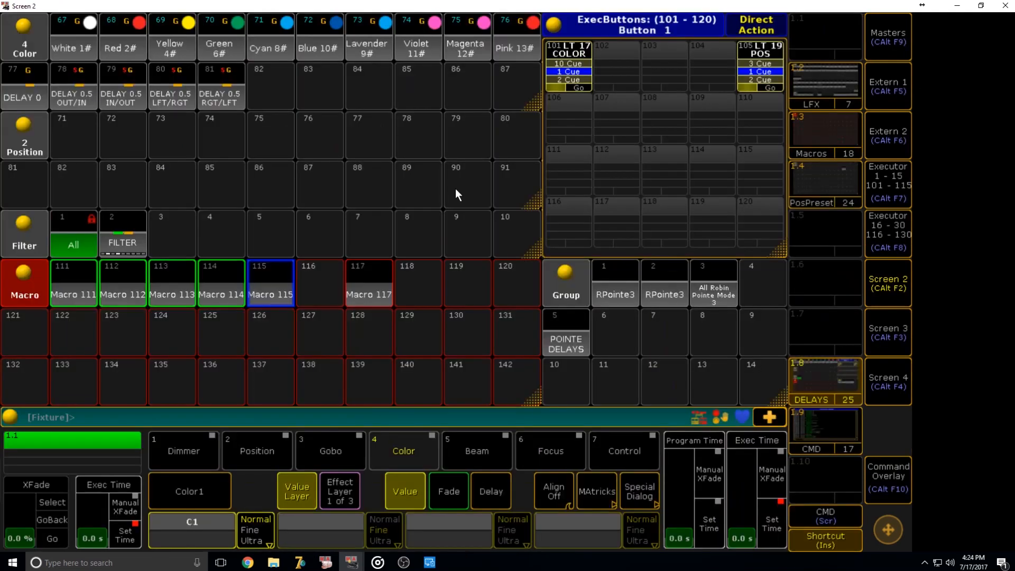
Step: Run the delay macros one after another, starting with macro 111, to check their red and green marking
{"action": "left_click", "coordinate": [94, 295]}
{"action": "left_click", "coordinate": [134, 296]}
{"action": "left_click", "coordinate": [162, 297]}
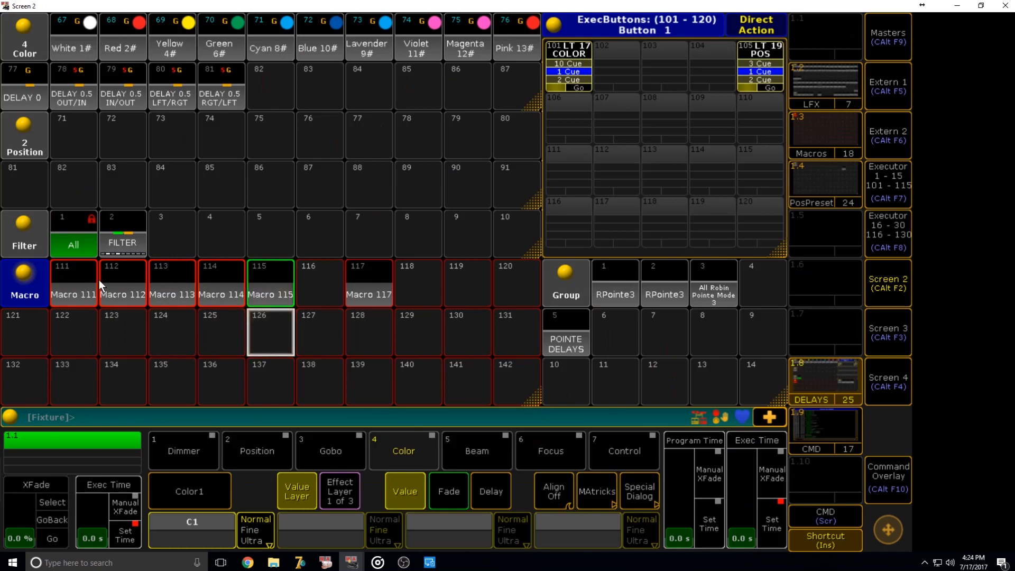
Step: Label macro 111 as 0
{"action": "key", "text": "l"}
{"action": "left_click", "coordinate": [78, 293]}
{"action": "type", "text": "0"}
{"action": "key", "text": "Return"}
Step: Label macro 112 as OUT/IN
{"action": "key", "text": "l"}
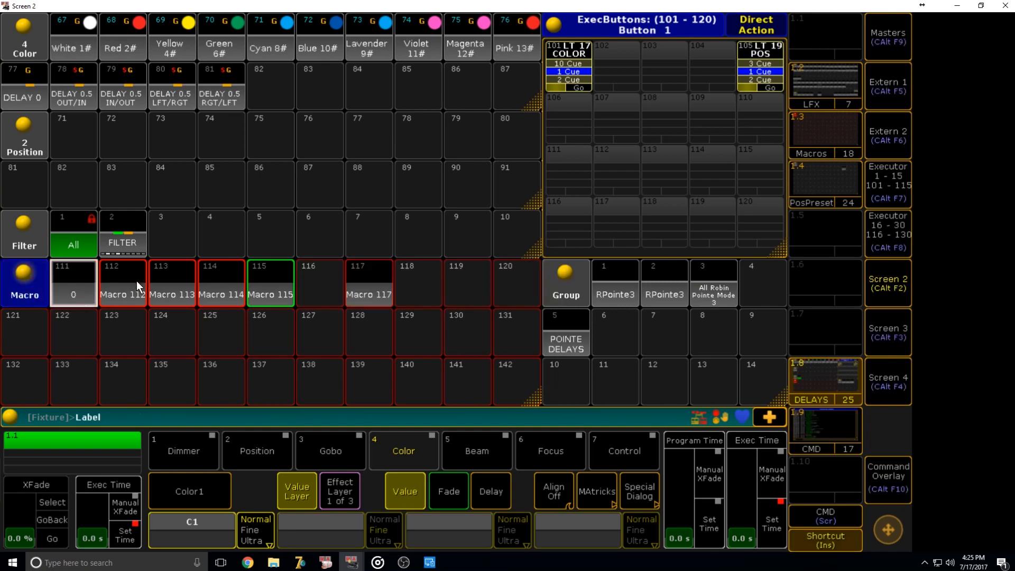
{"action": "left_click", "coordinate": [136, 280]}
{"action": "type", "text": "ou"}
{"action": "key", "text": "BackSpace"}
{"action": "key", "text": "BackSpace"}
{"action": "type", "text": "OUT/IN"}
{"action": "key", "text": "Return"}
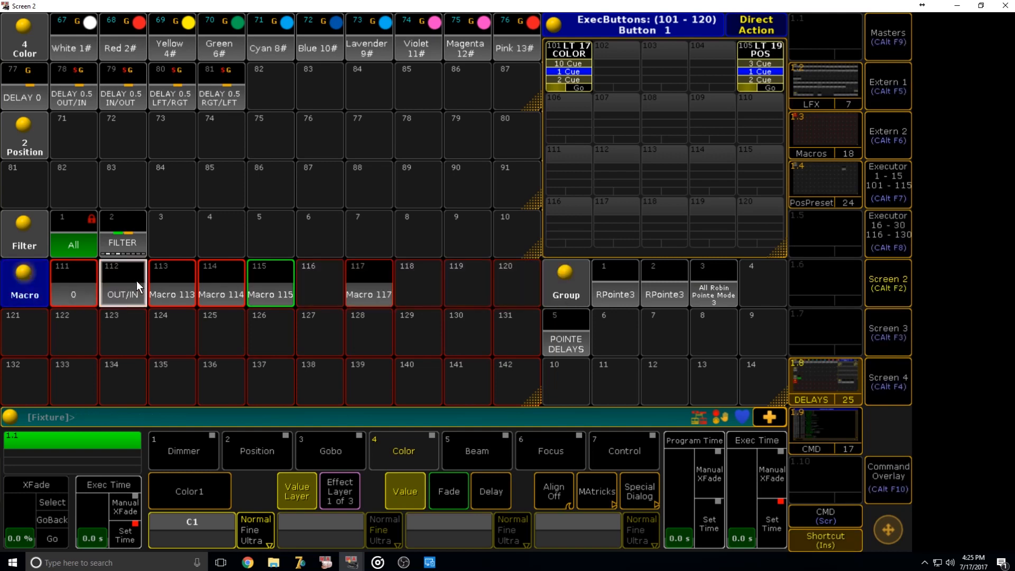
Step: Label macro 113 as IN/OUT
{"action": "key", "text": "l"}
{"action": "left_click", "coordinate": [178, 292]}
{"action": "type", "text": "IN"}
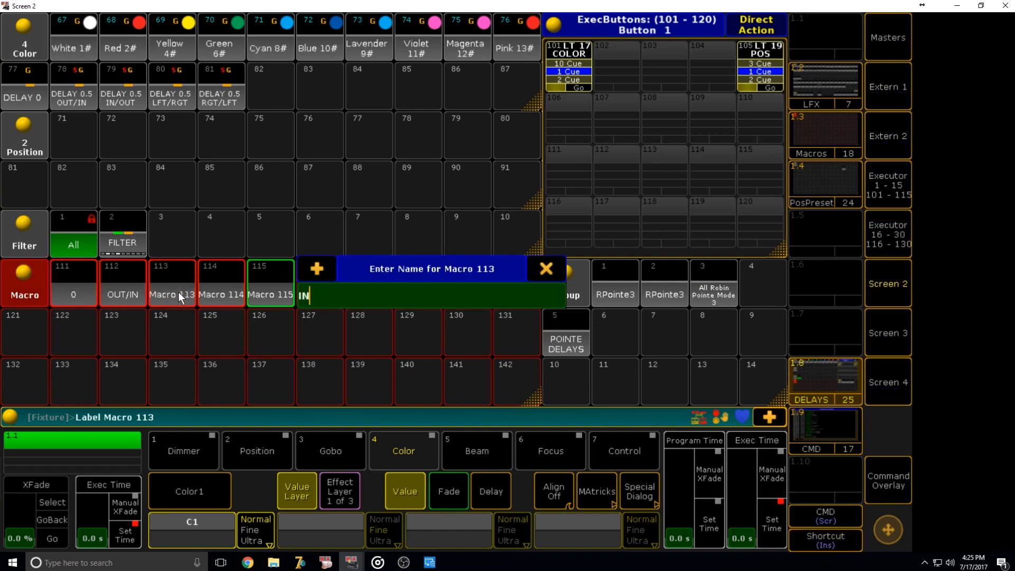
{"action": "type", "text": "/OUT"}
{"action": "key", "text": "Return"}
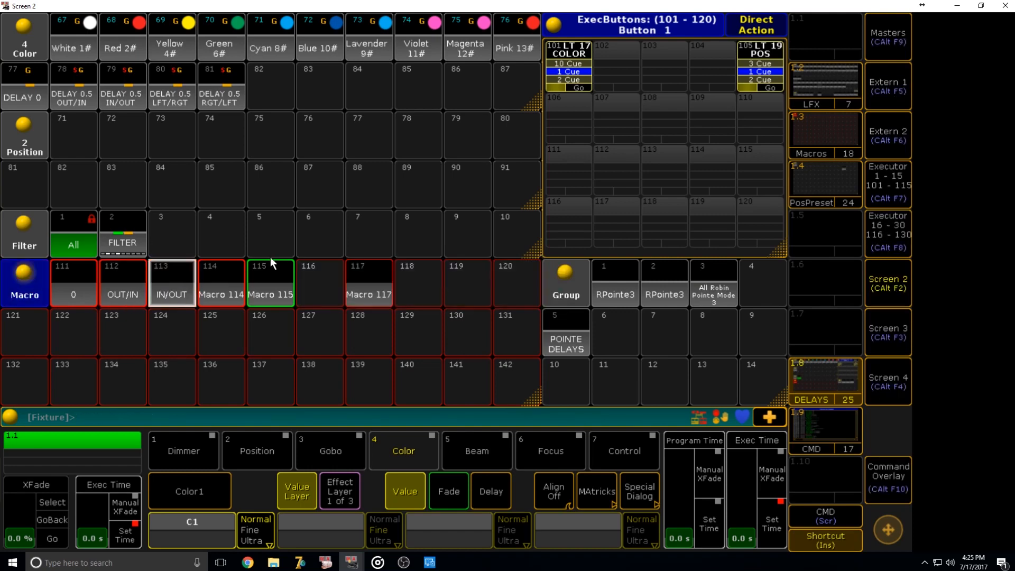
Step: Label macro 114 as LEFT/RIGHT and macro 115 as RIGHT/LEFT
{"action": "left_click", "coordinate": [228, 280]}
{"action": "type", "text": "LEFT/R"}
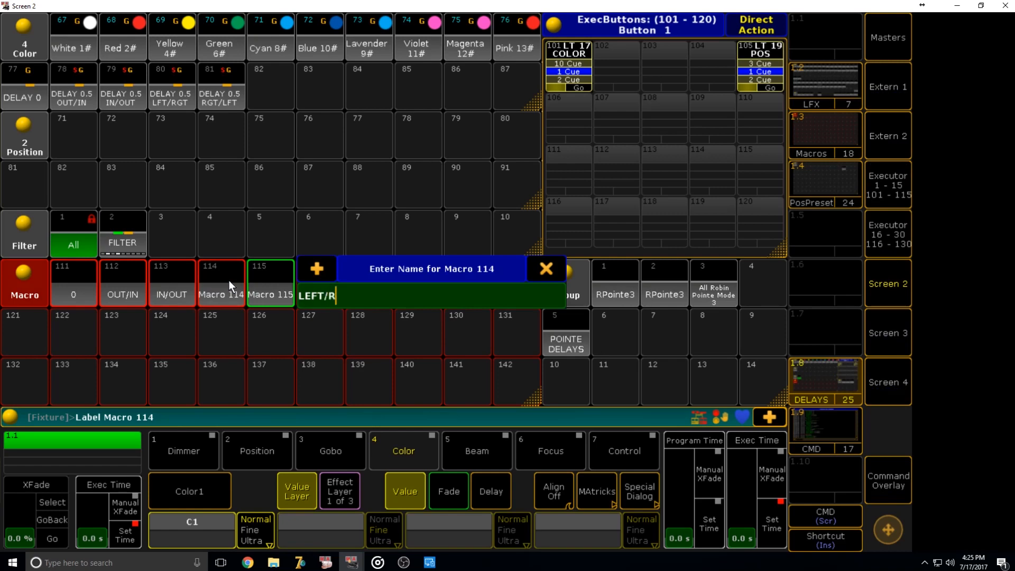
{"action": "type", "text": "IGHT"}
{"action": "key", "text": "Return"}
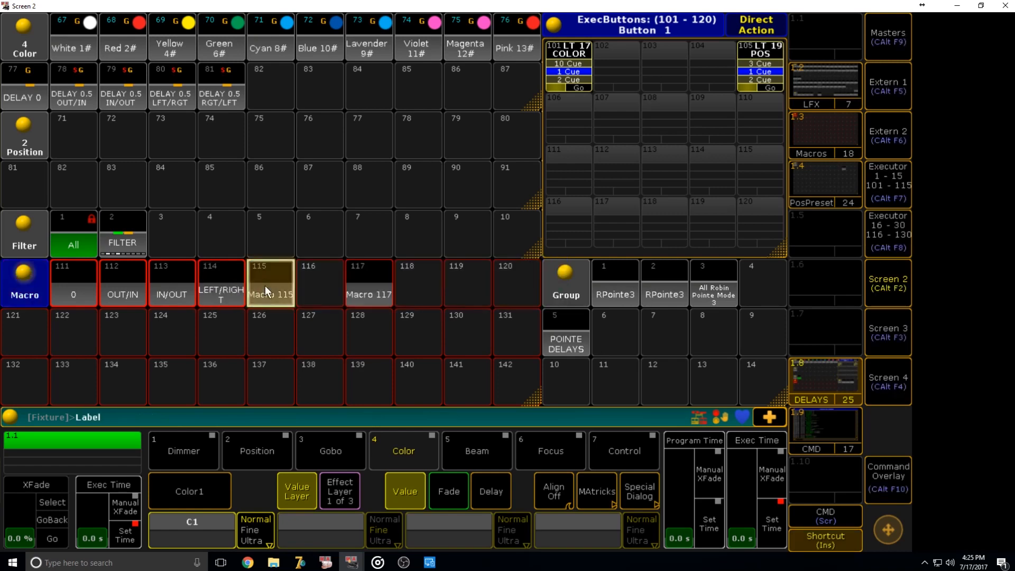
{"action": "left_click", "coordinate": [265, 286]}
{"action": "type", "text": "RIGHT/LEFT"}
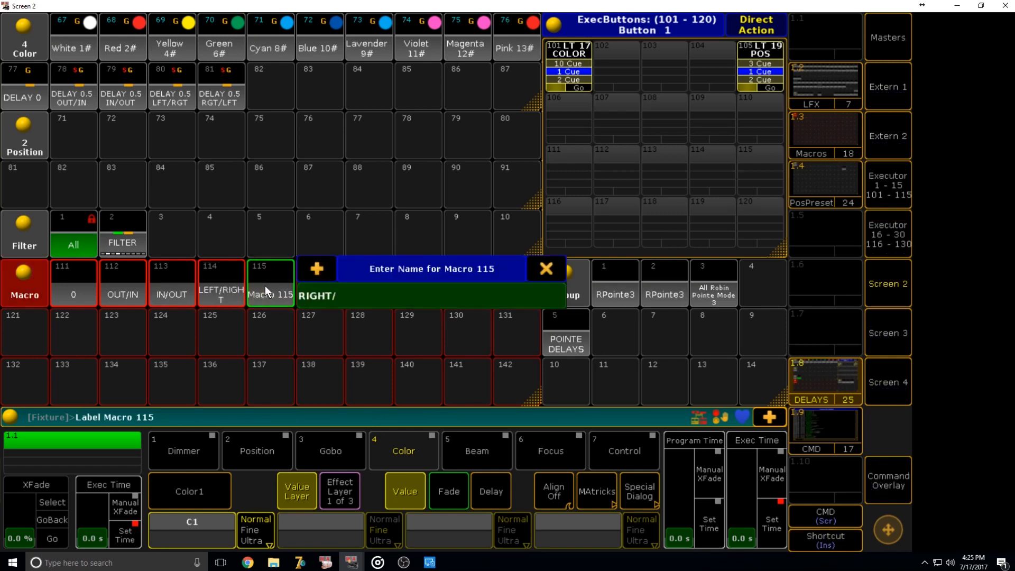
{"action": "key", "text": "Return"}
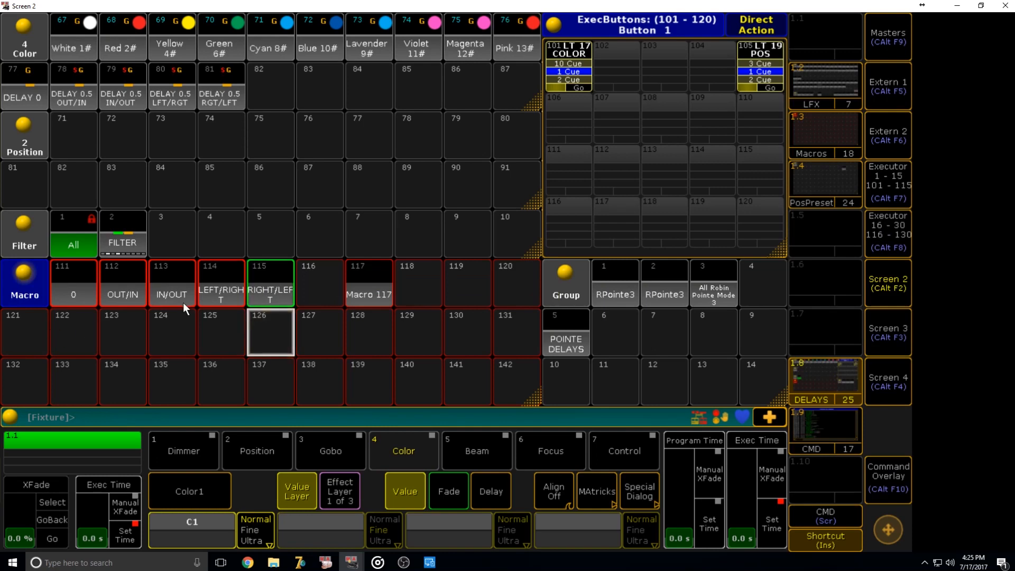
Step: Test the LEFT/RIGHT, RIGHT/LEFT and OUT/IN macros by running each one and advancing the COLOR executor's cues
{"action": "left_click", "coordinate": [580, 80]}
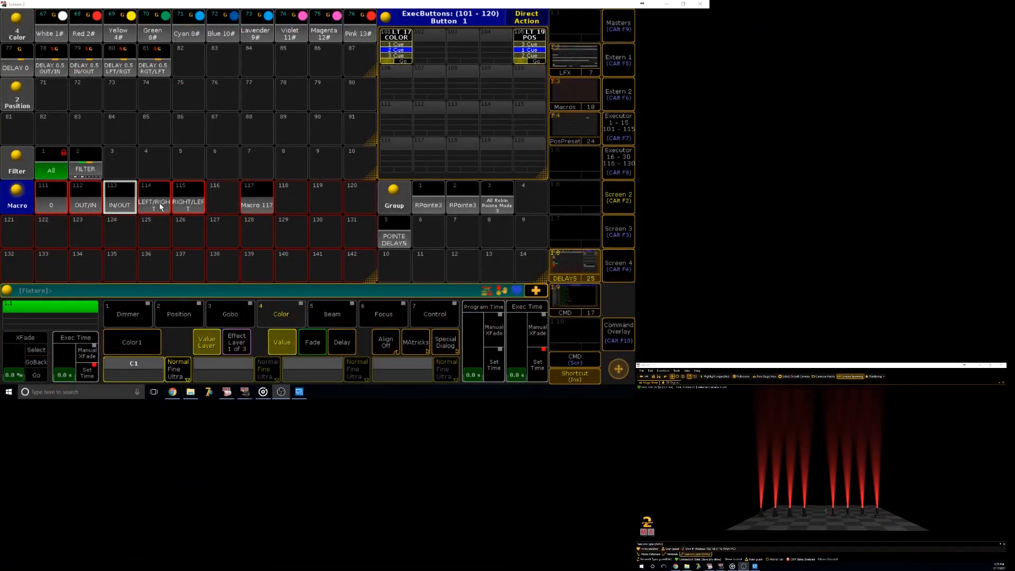
{"action": "left_click", "coordinate": [159, 202]}
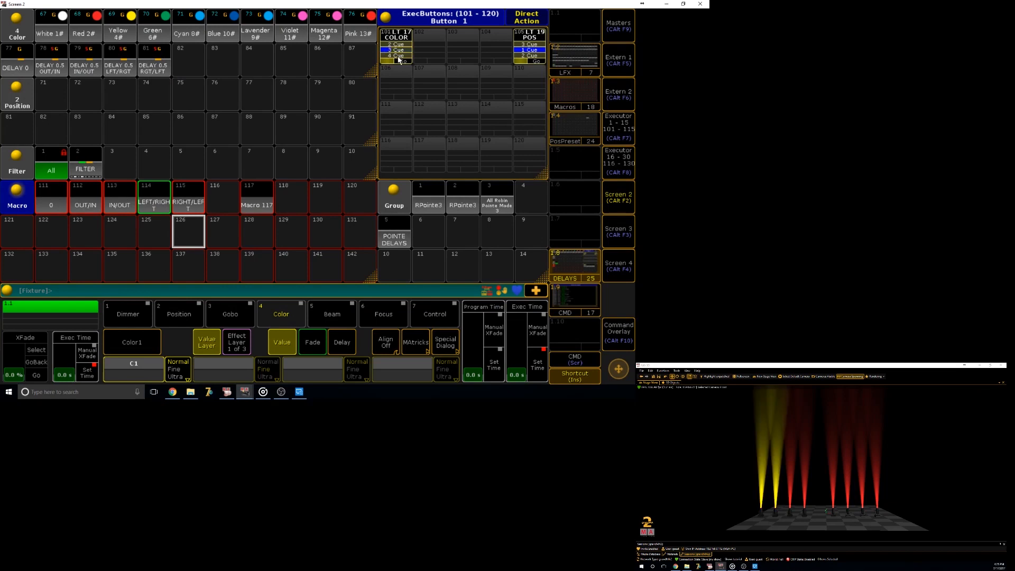
{"action": "left_click", "coordinate": [188, 204]}
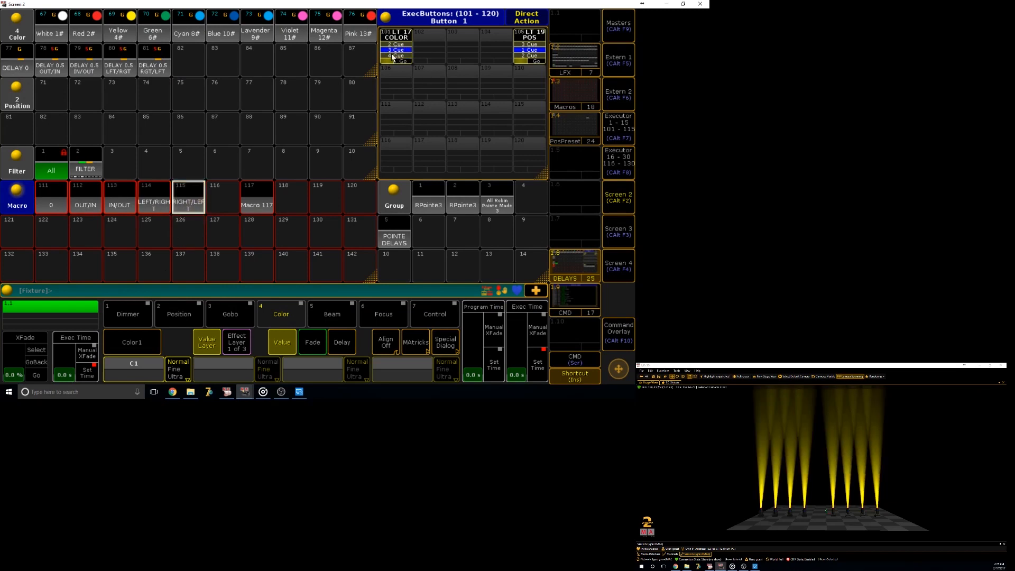
{"action": "left_click", "coordinate": [96, 193]}
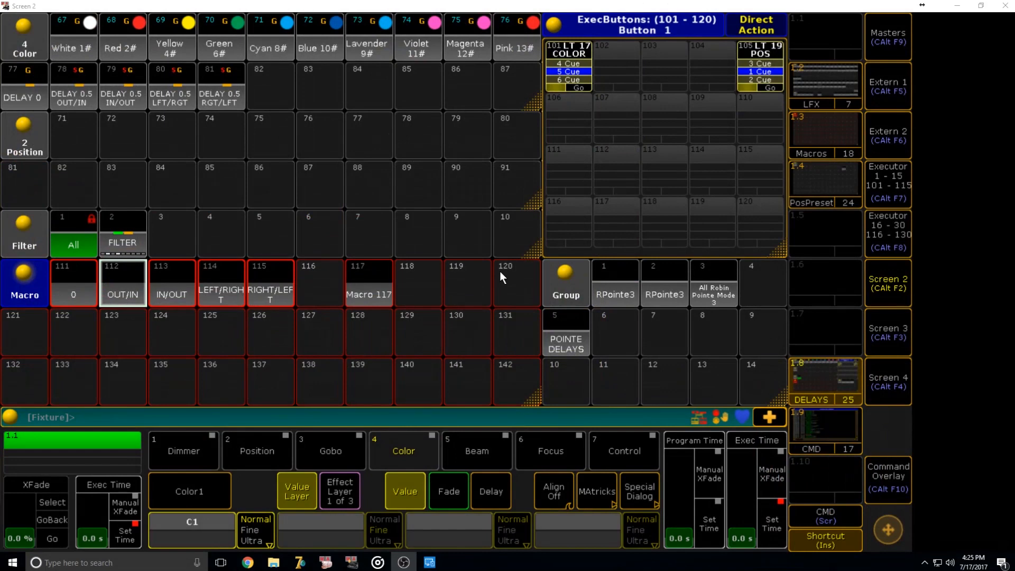
Step: Turn off the Ignore Exec Time option in the assign settings of COLOR executor 1.101
{"action": "left_click", "coordinate": [547, 85]}
{"action": "key", "text": "alt+a"}
{"action": "left_click", "coordinate": [579, 78]}
{"action": "left_click", "coordinate": [336, 294]}
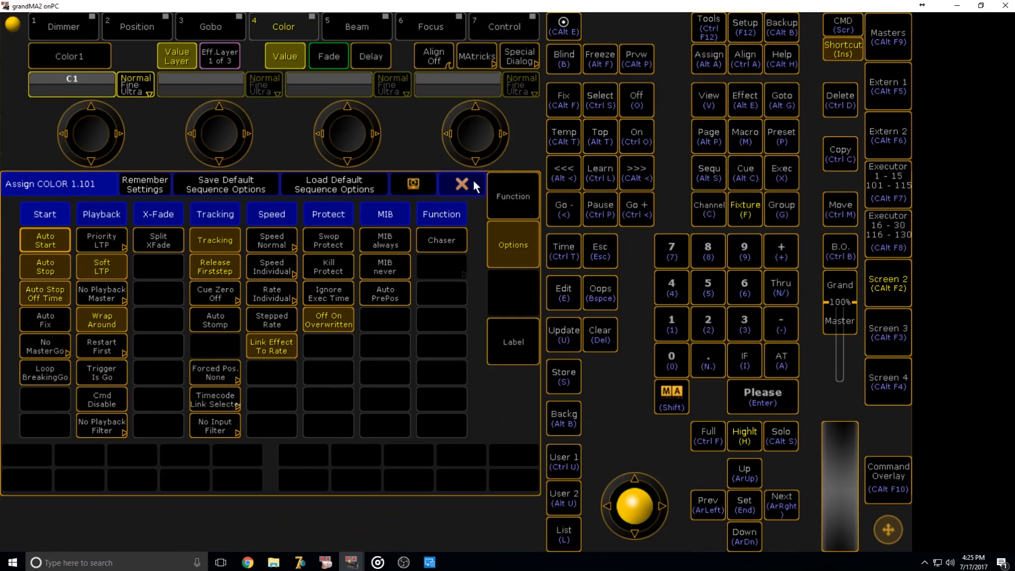
{"action": "left_click", "coordinate": [472, 181]}
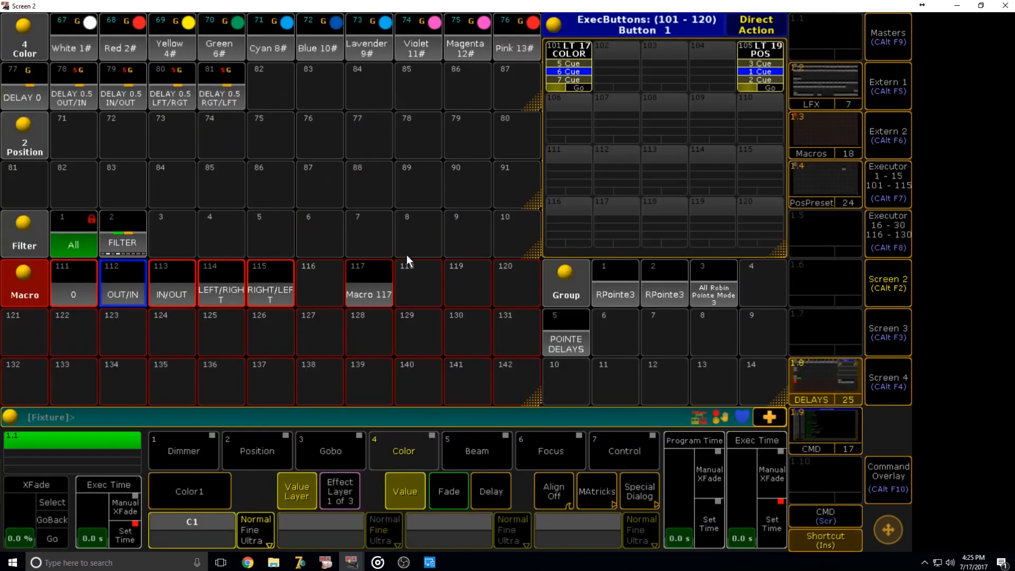
Step: Run the LEFT/RIGHT macro and switch the COLOR executor's Ignore Exec Time option back on
{"action": "left_click", "coordinate": [203, 291]}
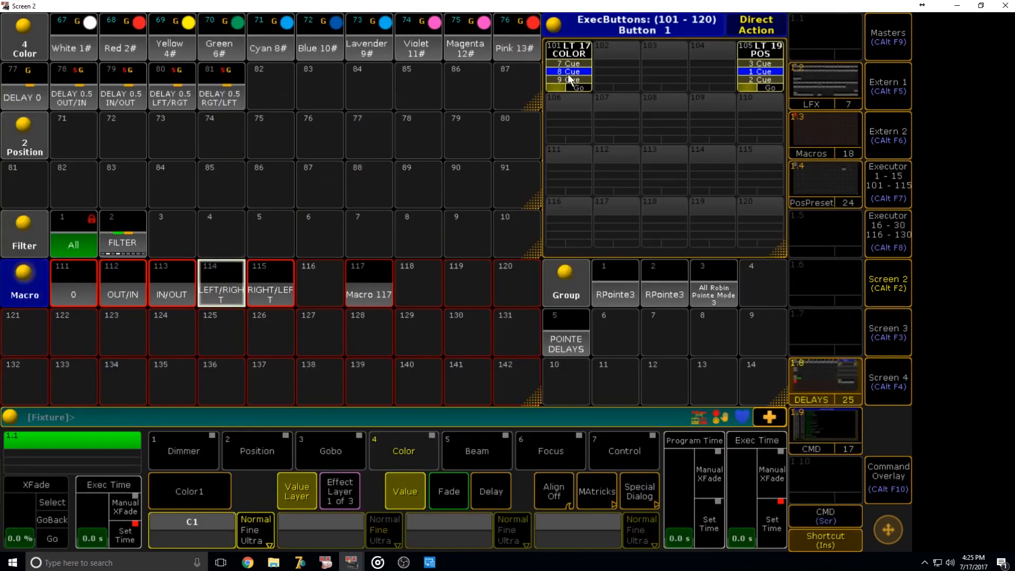
{"action": "key", "text": "alt+a"}
{"action": "left_click", "coordinate": [567, 74]}
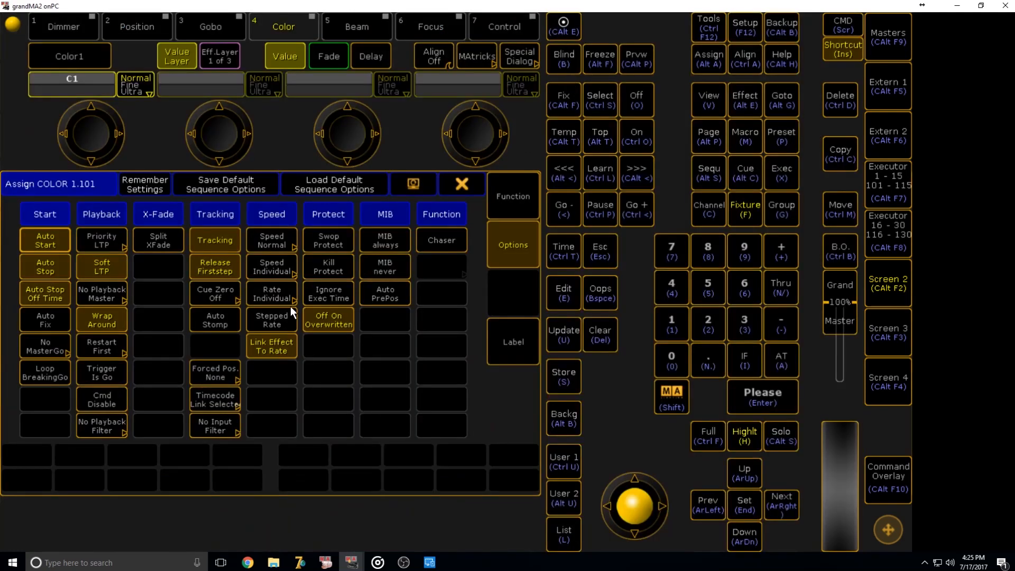
{"action": "left_click", "coordinate": [340, 302]}
{"action": "left_click", "coordinate": [463, 180]}
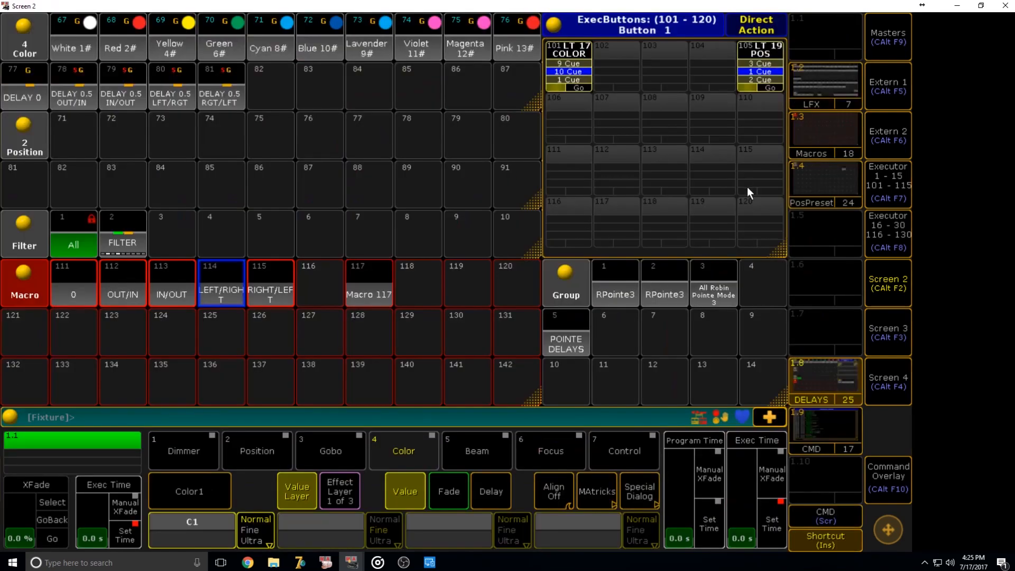
{"action": "left_click", "coordinate": [903, 42]}
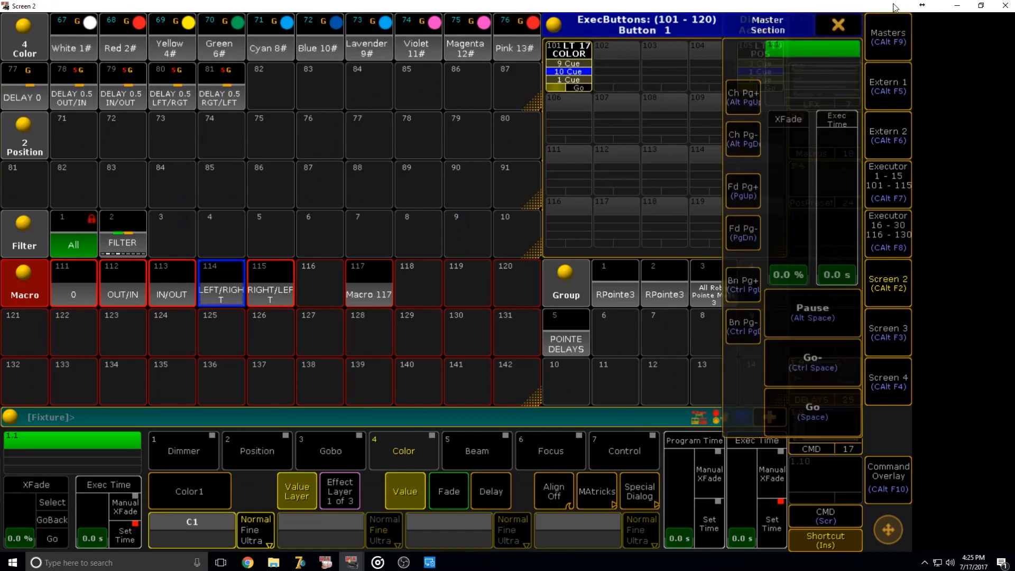
{"action": "left_click", "coordinate": [837, 24]}
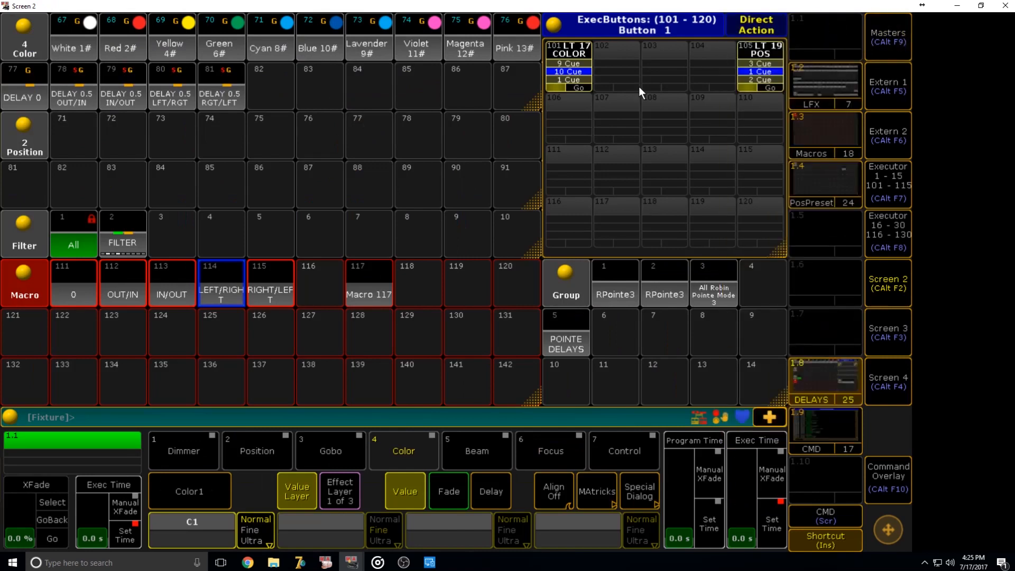
Step: Test the IN/OUT and 0 delay macros by running them and advancing the COLOR and POS executors' cues
{"action": "left_click", "coordinate": [162, 284]}
{"action": "left_click", "coordinate": [568, 72]}
{"action": "left_click", "coordinate": [568, 73]}
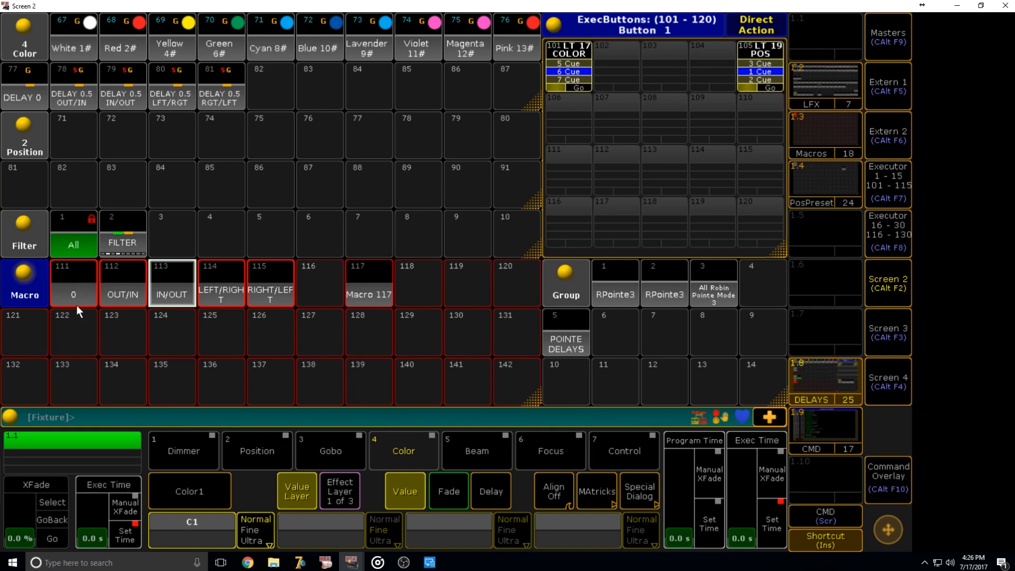
{"action": "left_click", "coordinate": [80, 325]}
{"action": "left_click", "coordinate": [82, 289]}
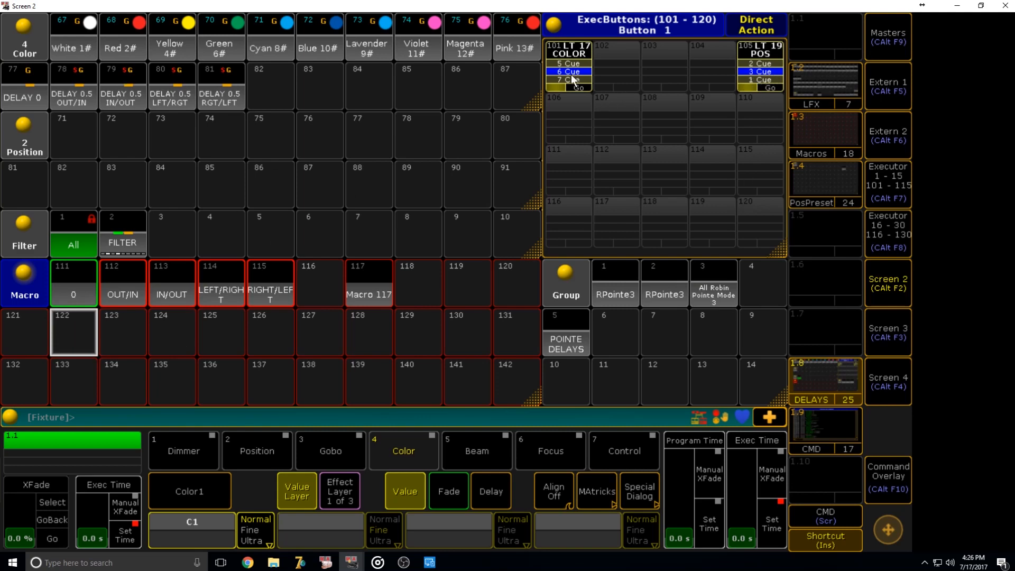
{"action": "left_click", "coordinate": [782, 74]}
Step: Select the POINTE DELAYS group and set its Position delay for Pan and Tilt to 0
{"action": "left_click", "coordinate": [543, 338]}
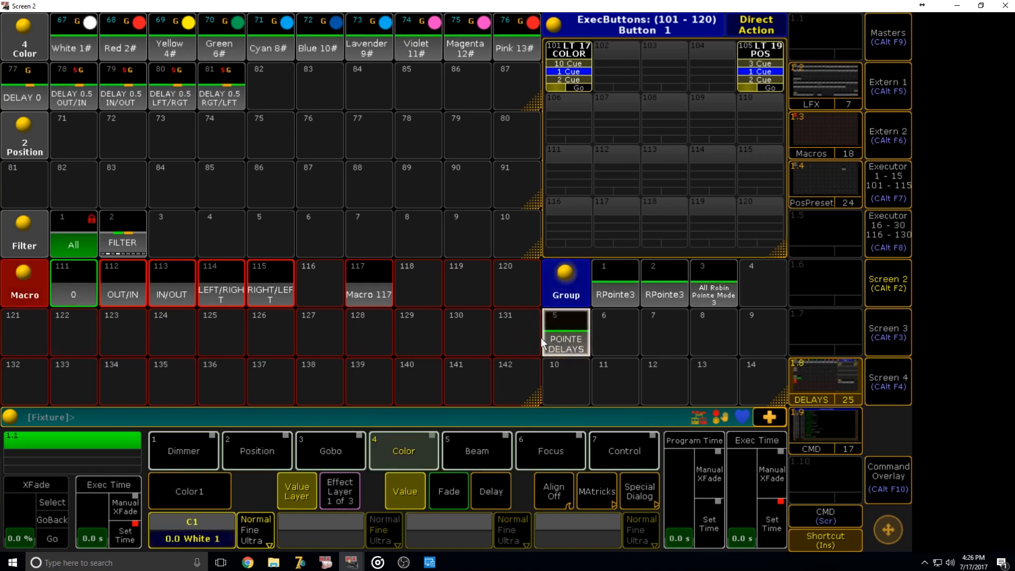
{"action": "left_click", "coordinate": [258, 447]}
{"action": "left_click", "coordinate": [486, 491]}
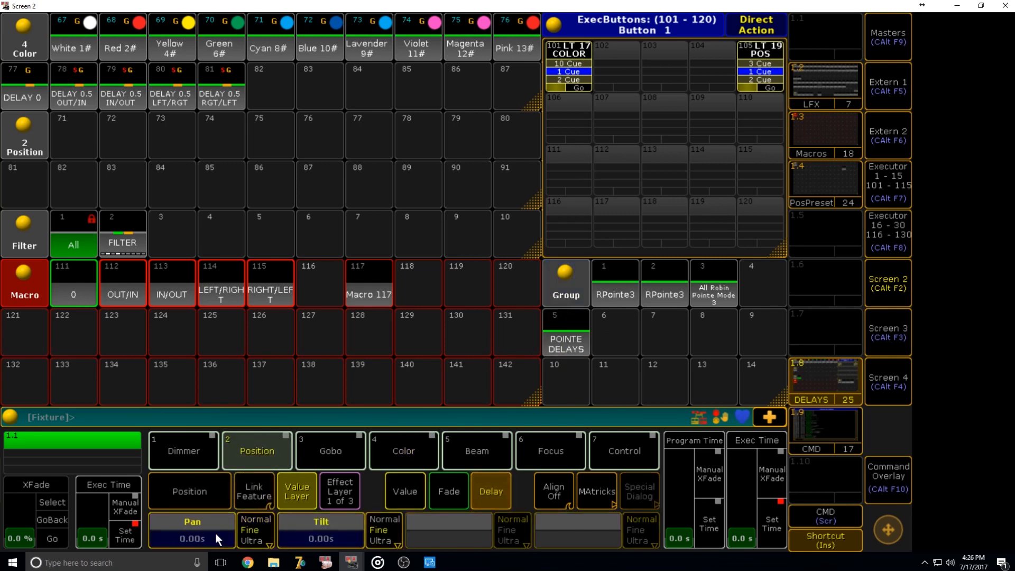
{"action": "left_click", "coordinate": [214, 533]}
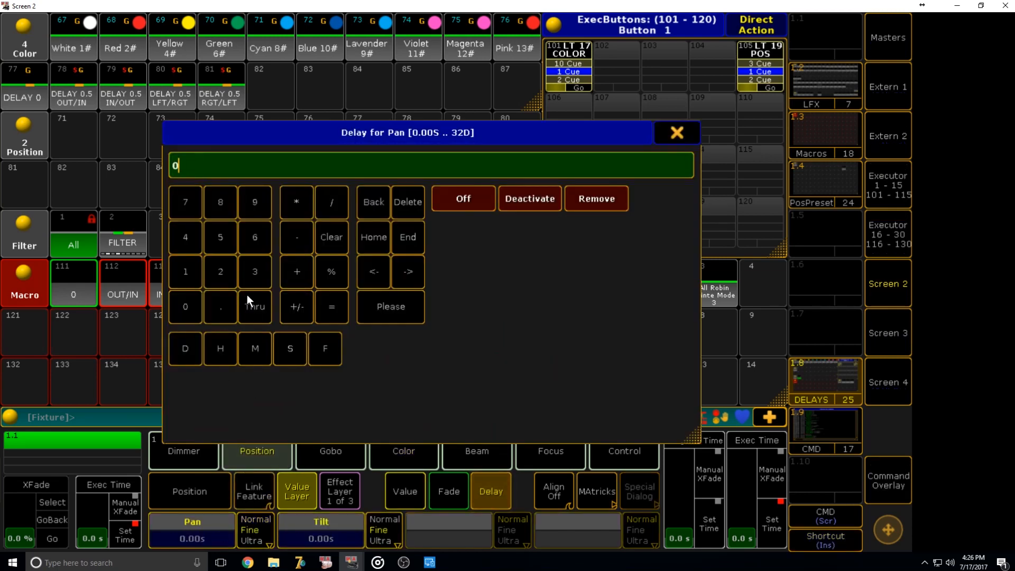
{"action": "key", "text": "Return"}
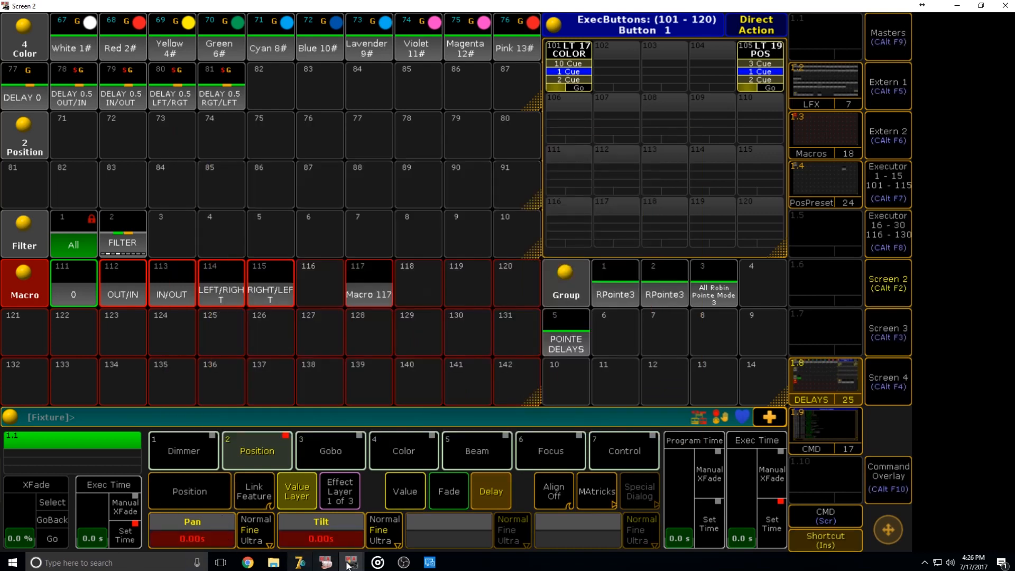
Step: Store the zero delay as Position preset 82 and label it DELAY 0
{"action": "key", "text": "s"}
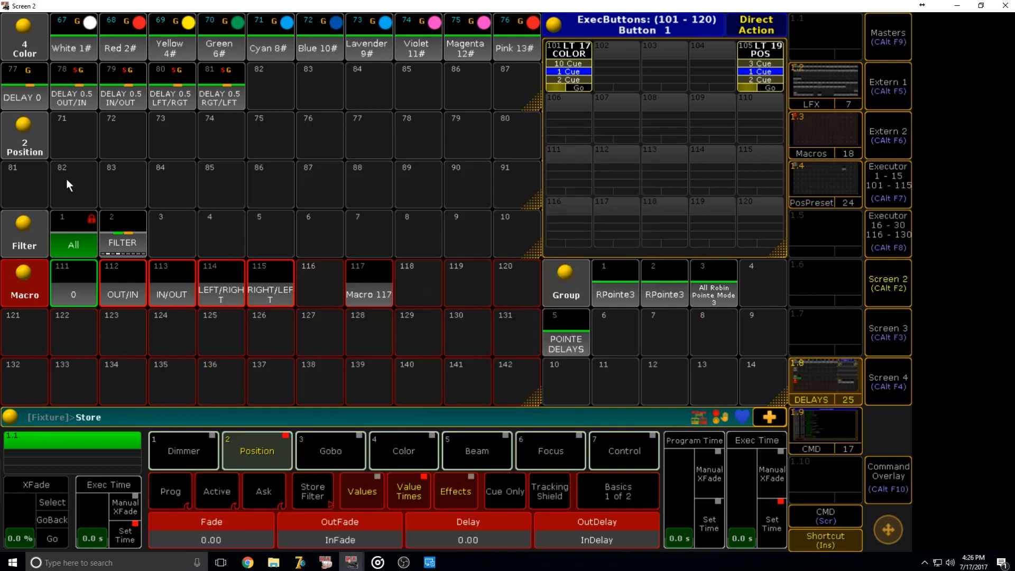
{"action": "left_click", "coordinate": [65, 179]}
{"action": "key", "text": "a"}
{"action": "key", "text": "a"}
{"action": "left_click", "coordinate": [66, 179]}
{"action": "type", "text": "DELA"}
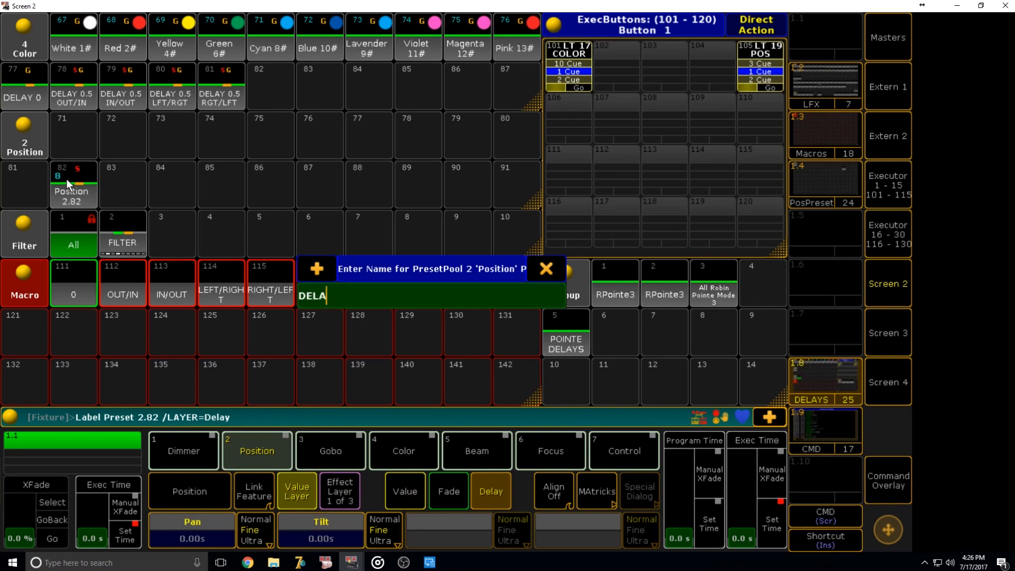
{"action": "type", "text": "Y 0"}
{"action": "key", "text": "Return"}
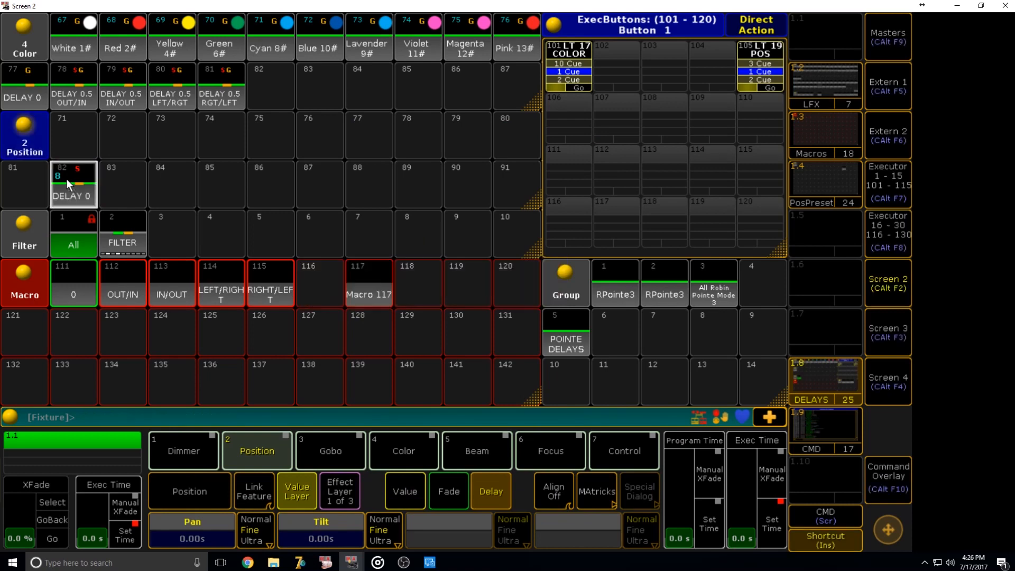
Step: Set the group's Pan and Tilt delay to 0.5 THRU 0 THRU 0.5
{"action": "left_click", "coordinate": [185, 526]}
{"action": "type", "text": "0.5 TH"}
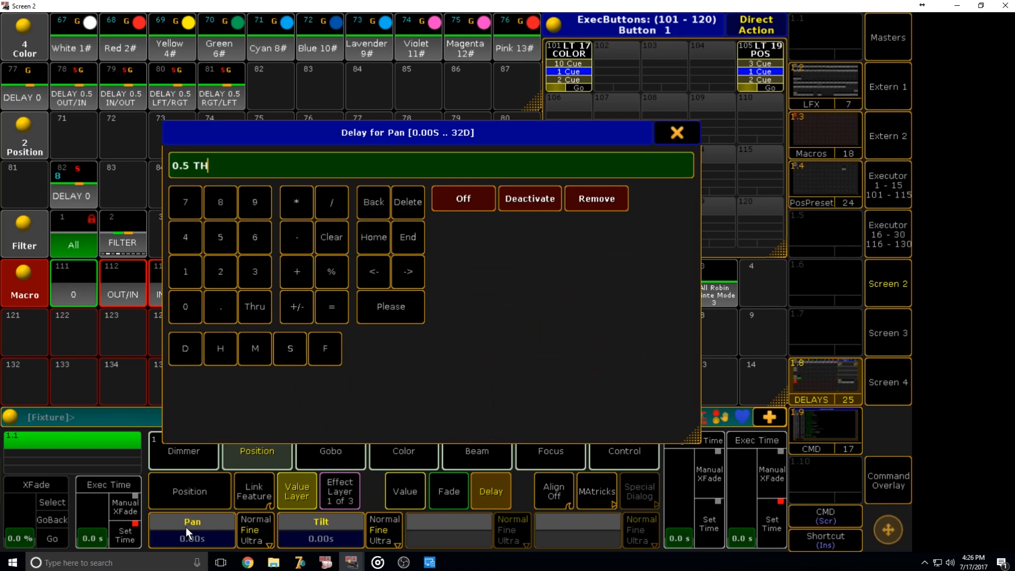
{"action": "type", "text": "RU 0 THRU 0.5"}
{"action": "key", "text": "Return"}
Step: Store the spread delay as Position preset 83 and label it DELAY 0.5 OUT/IN
{"action": "key", "text": "s"}
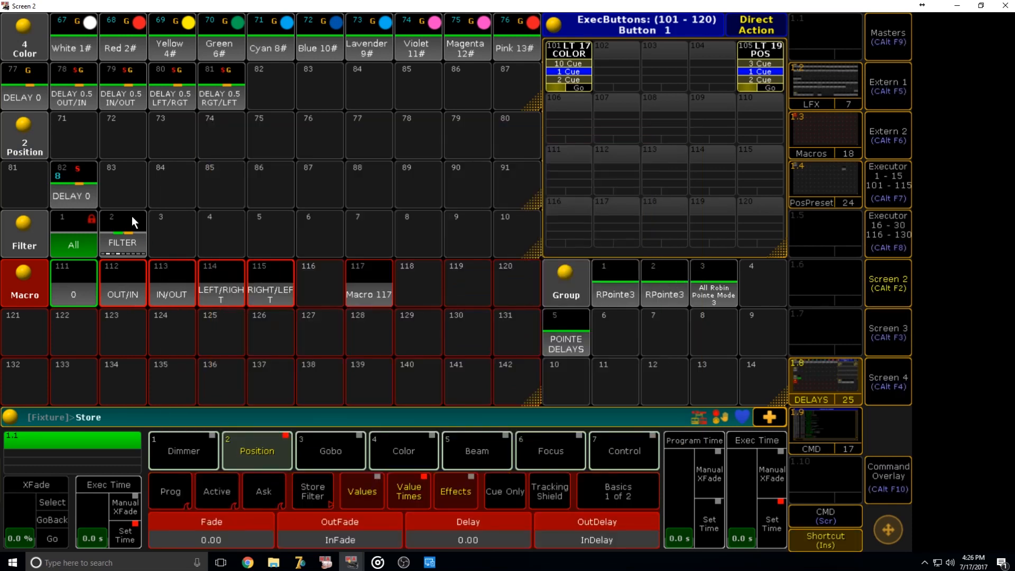
{"action": "left_click", "coordinate": [124, 195]}
{"action": "key", "text": "l"}
{"action": "left_click", "coordinate": [120, 195]}
{"action": "type", "text": "DELA"}
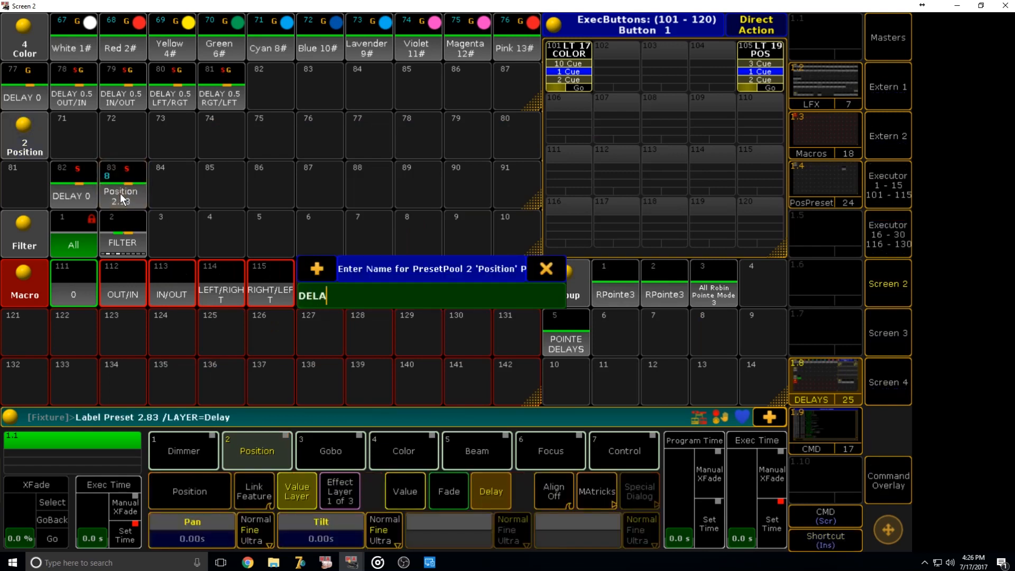
{"action": "type", "text": "Y 0.5 OUT/OIN"}
{"action": "key", "text": "BackSpace"}
{"action": "key", "text": "BackSpace"}
{"action": "key", "text": "BackSpace"}
{"action": "type", "text": "IN"}
{"action": "key", "text": "Return"}
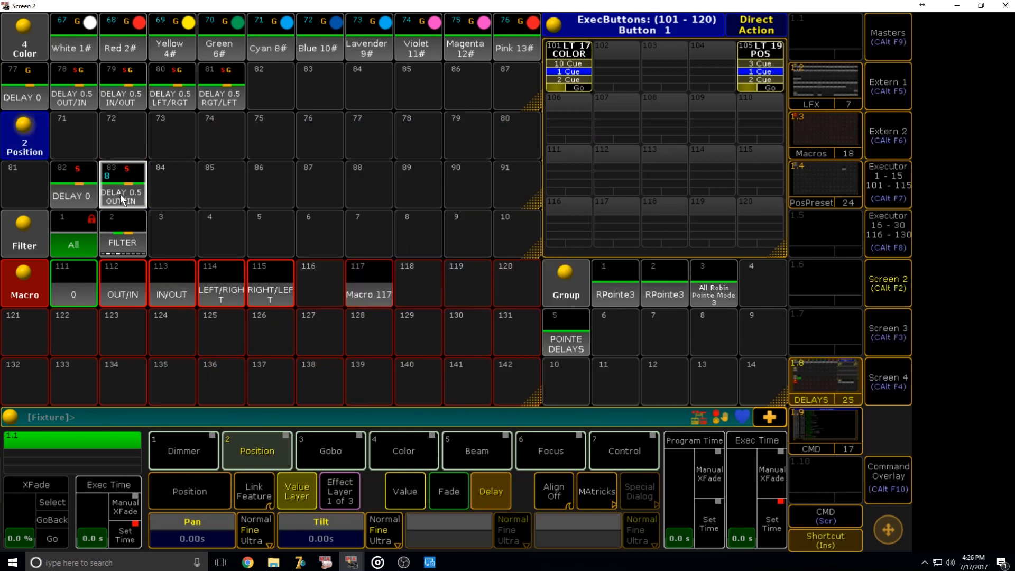
Step: Set the Position delay for Pan and Tilt to 0.5 THRU 0 THRU 0.5 once more
{"action": "left_click", "coordinate": [199, 521]}
{"action": "type", "text": "0"}
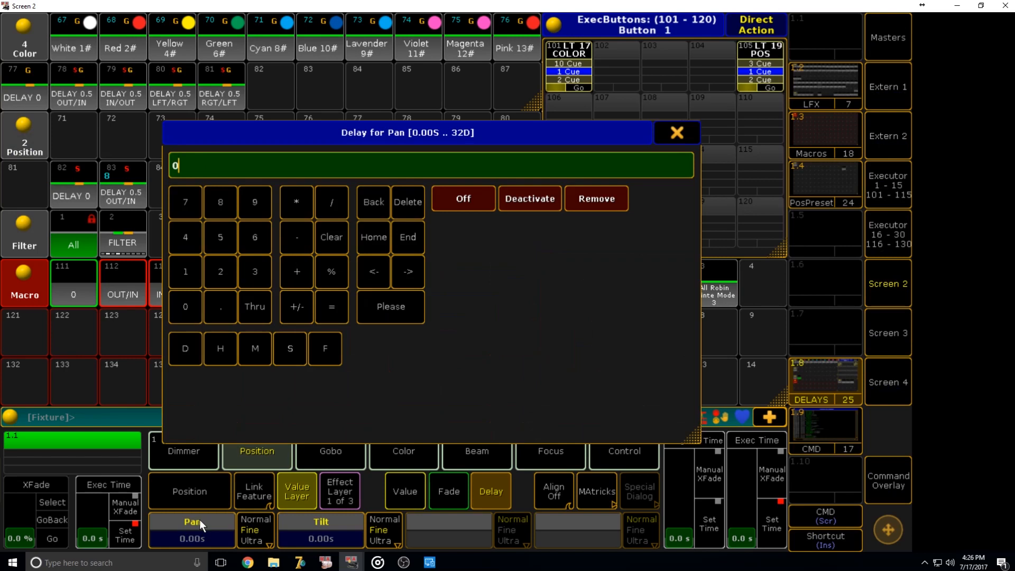
{"action": "type", "text": ".5 THRU 0 THRU 0.5"}
{"action": "key", "text": "Return"}
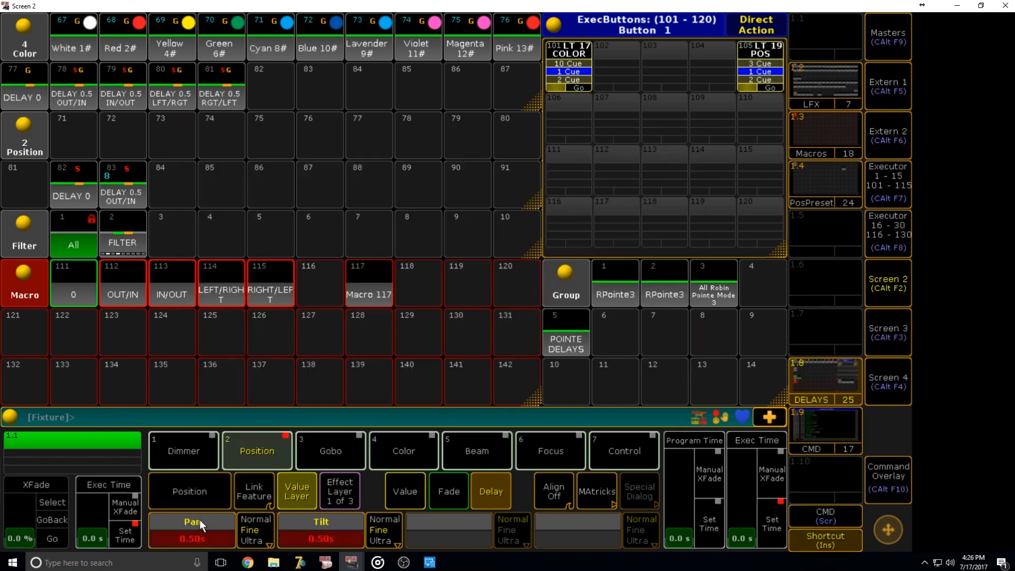
Step: Store the current delay as Position preset 84 and label it DELAY 0.5 IN/OUT
{"action": "left_click", "coordinate": [156, 191]}
{"action": "key", "text": "l"}
{"action": "left_click", "coordinate": [169, 179]}
{"action": "type", "text": "DELAY 0.5 IN/OUT"}
{"action": "key", "text": "Return"}
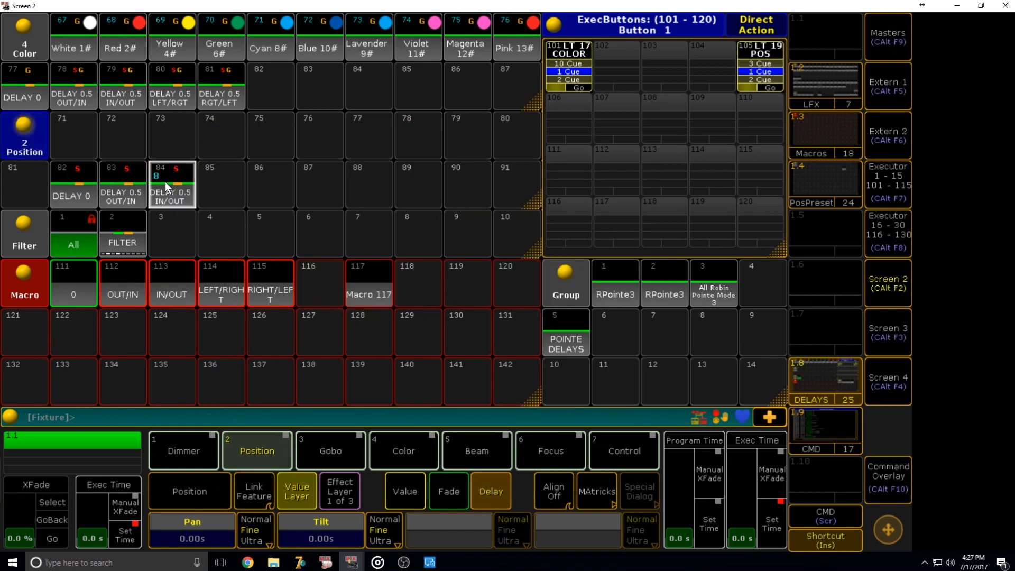
Step: Set the group's Pan and Tilt delay to 0 THRU 0.5
{"action": "left_click", "coordinate": [221, 533]}
{"action": "type", "text": "0 THRU 0.5"}
{"action": "key", "text": "Return"}
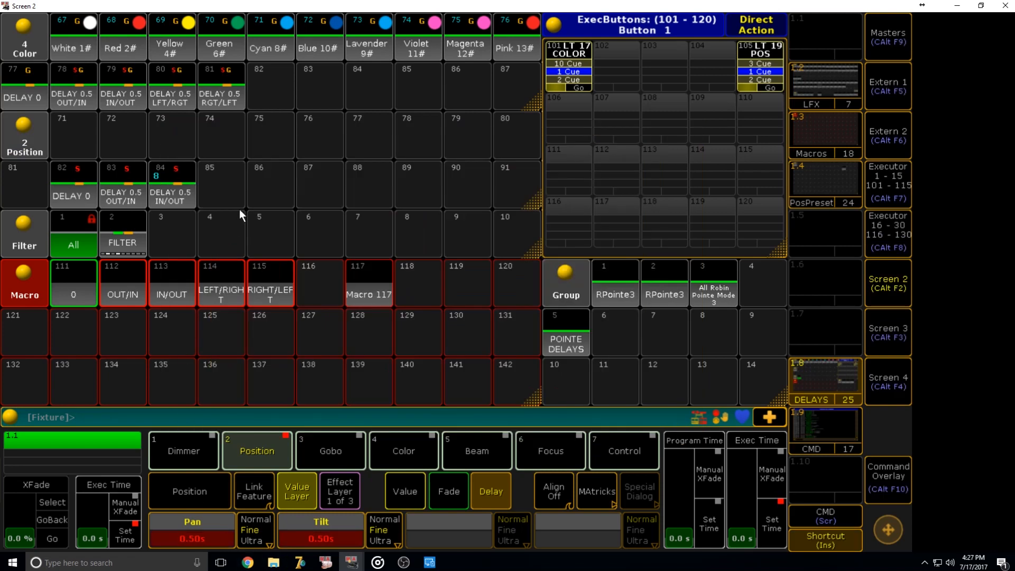
Step: Store the delay as Position preset 85 and label it DELAY 0.5 LFT/RGT
{"action": "key", "text": "s"}
{"action": "left_click", "coordinate": [204, 190]}
{"action": "key", "text": "l"}
{"action": "left_click", "coordinate": [202, 190]}
{"action": "type", "text": "DELAY 0.5 LFT/RGT"}
{"action": "key", "text": "Return"}
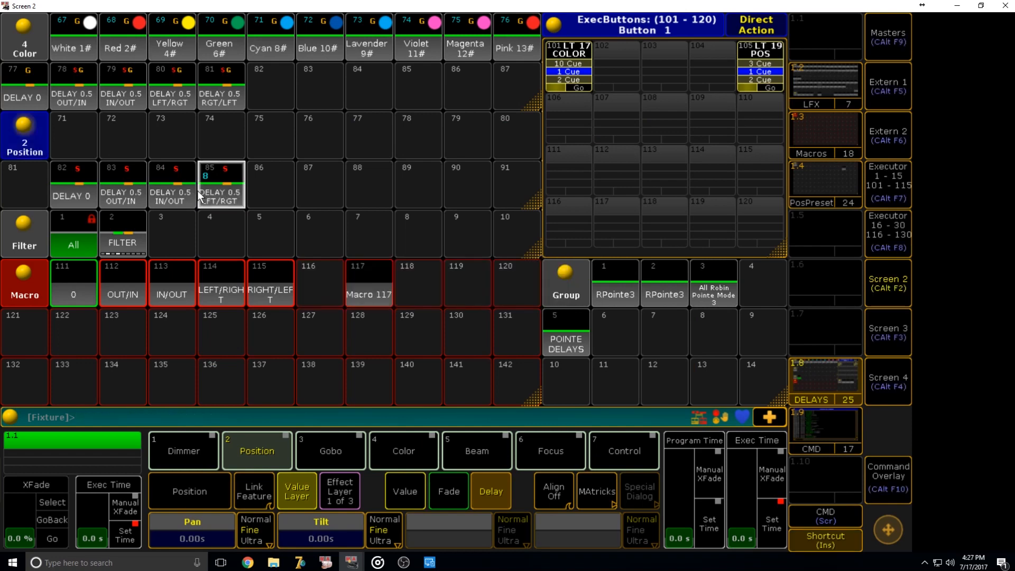
Step: Set the group's Pan and Tilt delay to 0.5 THRU 0 and store it as Position preset 86
{"action": "left_click", "coordinate": [199, 537]}
{"action": "type", "text": "0.5 THRU 0"}
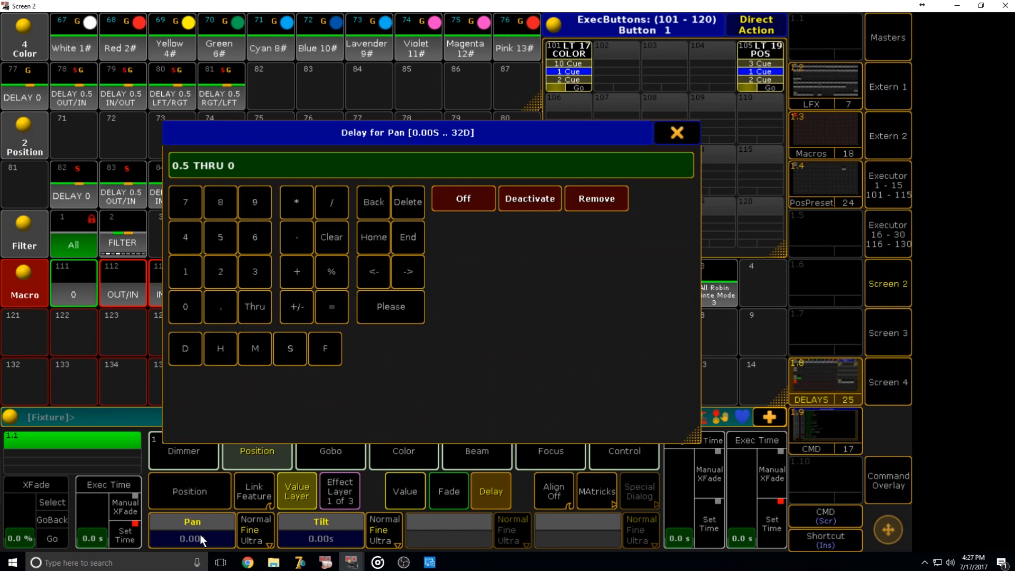
{"action": "key", "text": "Return"}
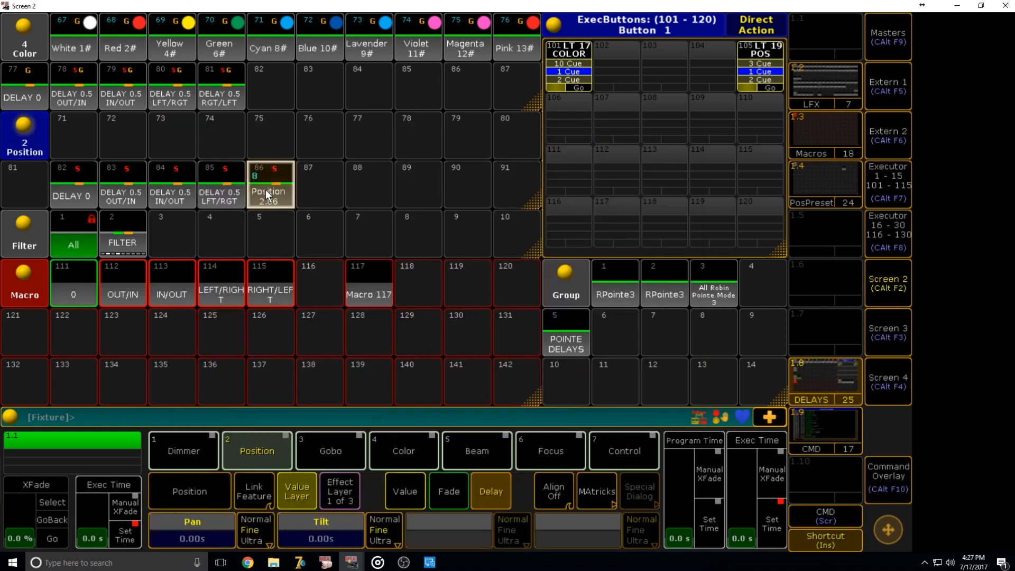
Step: Label Position preset 86 as DELAY 0.5 RGT/LFT
{"action": "key", "text": "l"}
{"action": "left_click", "coordinate": [265, 189]}
{"action": "type", "text": "DELAY 0.5 RGT/LFT"}
{"action": "key", "text": "Return"}
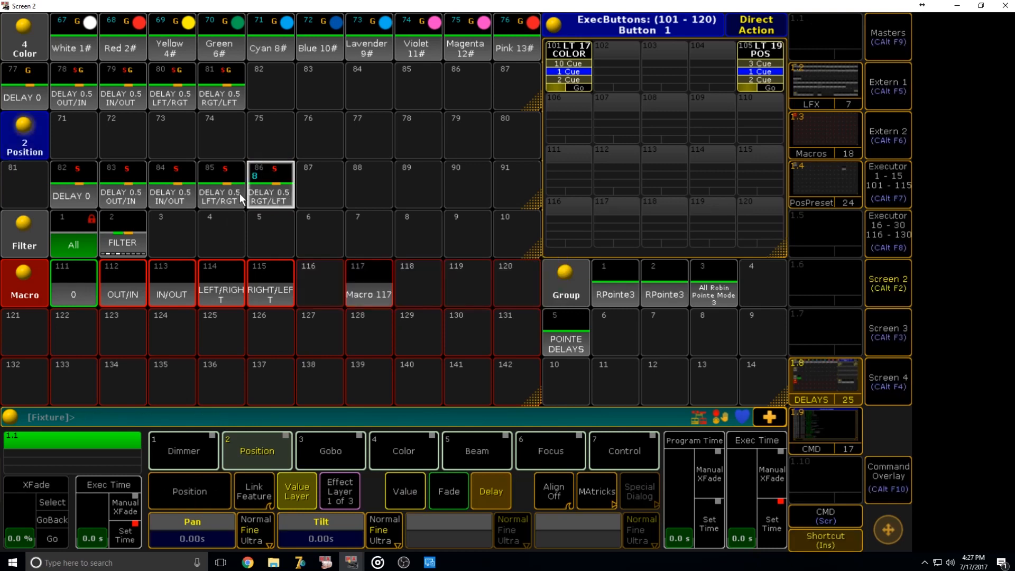
Step: Set the group's Pan and Tilt delay to 0 THRU 0.5 THRU 0
{"action": "left_click", "coordinate": [178, 529]}
{"action": "type", "text": "0 THRU 0.5 THRU 0"}
{"action": "key", "text": "Return"}
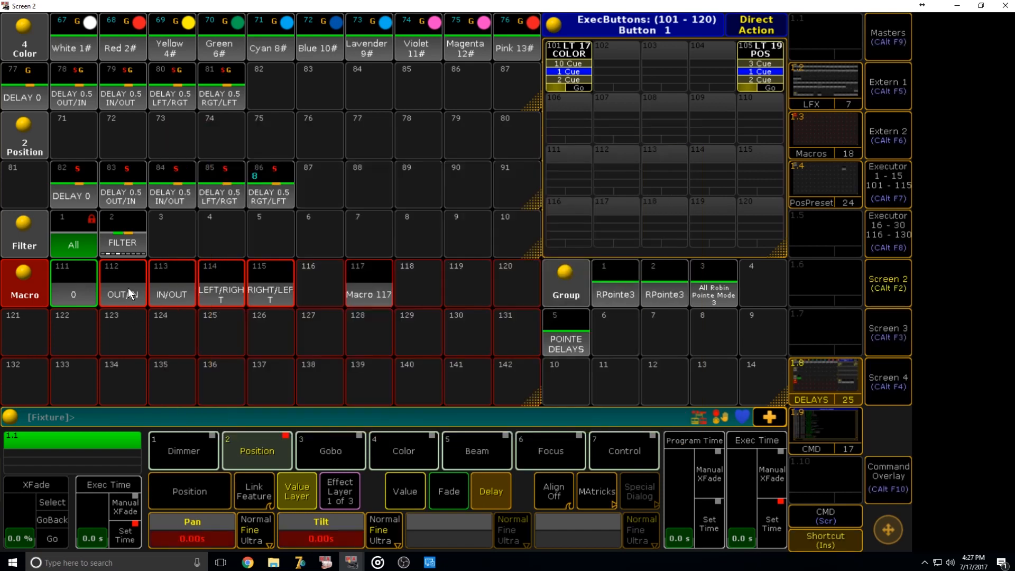
Step: Overwrite Position preset 83, DELAY 0.5 OUT/IN, with the current delay and clear the programmer
{"action": "key", "text": "s"}
{"action": "left_click", "coordinate": [107, 198]}
{"action": "left_click", "coordinate": [394, 249]}
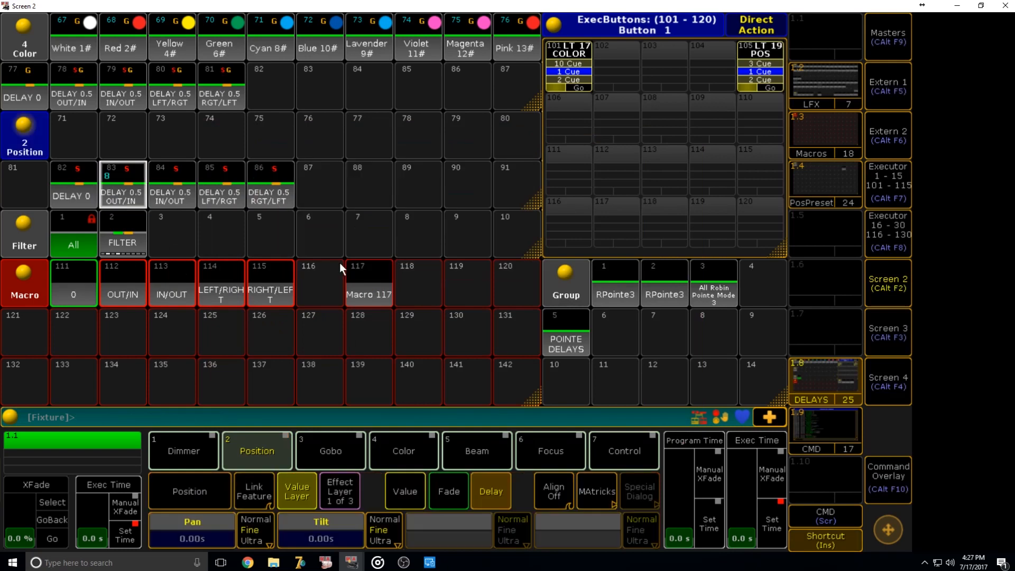
{"action": "key", "text": "c"}
{"action": "key", "text": "c"}
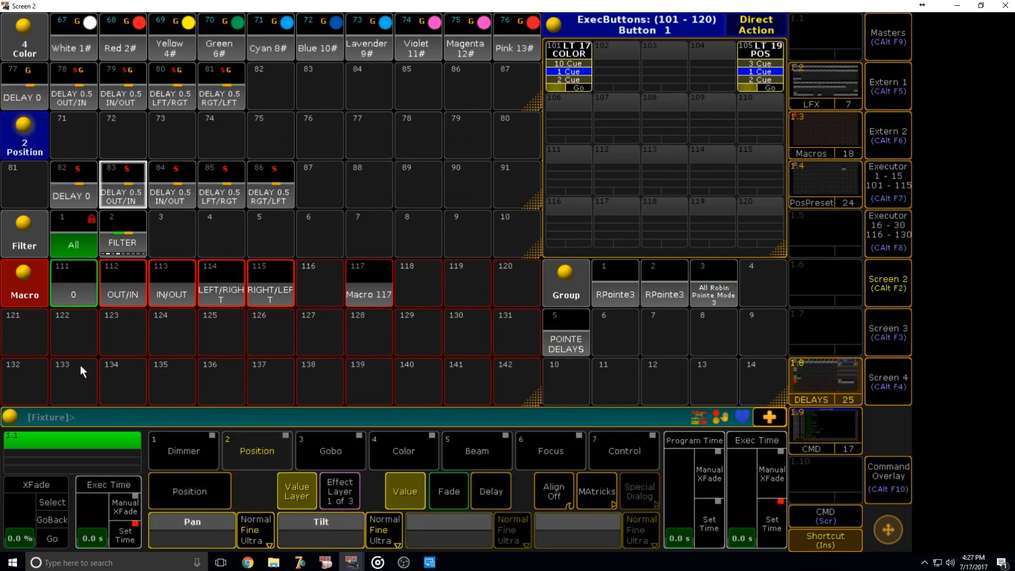
{"action": "left_click", "coordinate": [76, 332]}
{"action": "left_click", "coordinate": [463, 185]}
{"action": "key", "text": "Delete"}
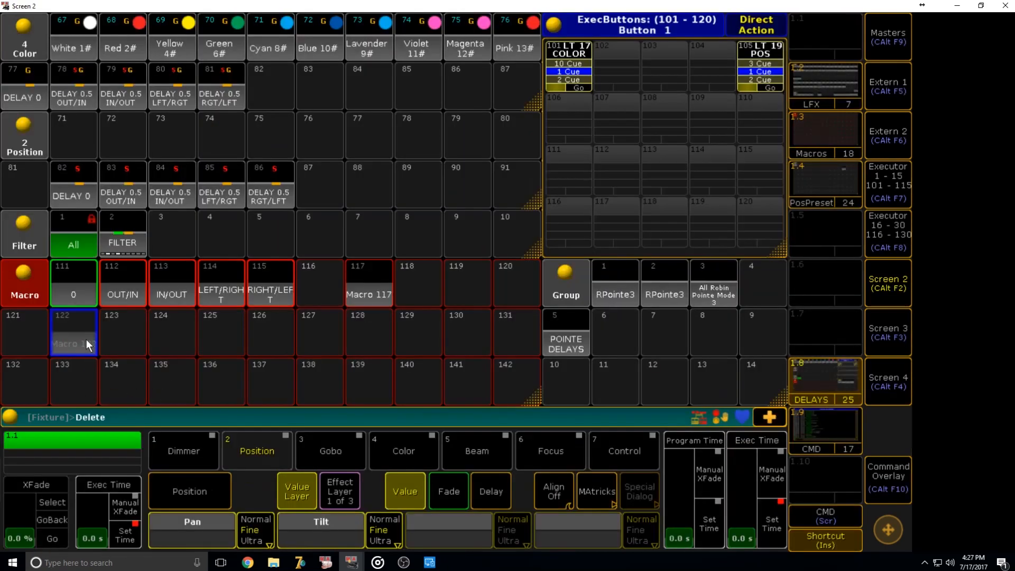
{"action": "left_click", "coordinate": [87, 339]}
Step: Copy macro 111 to slot 122 and open the copy for editing
{"action": "key", "text": "ctrl+c"}
{"action": "left_click", "coordinate": [87, 297]}
{"action": "left_click", "coordinate": [88, 344]}
{"action": "right_click", "coordinate": [89, 350]}
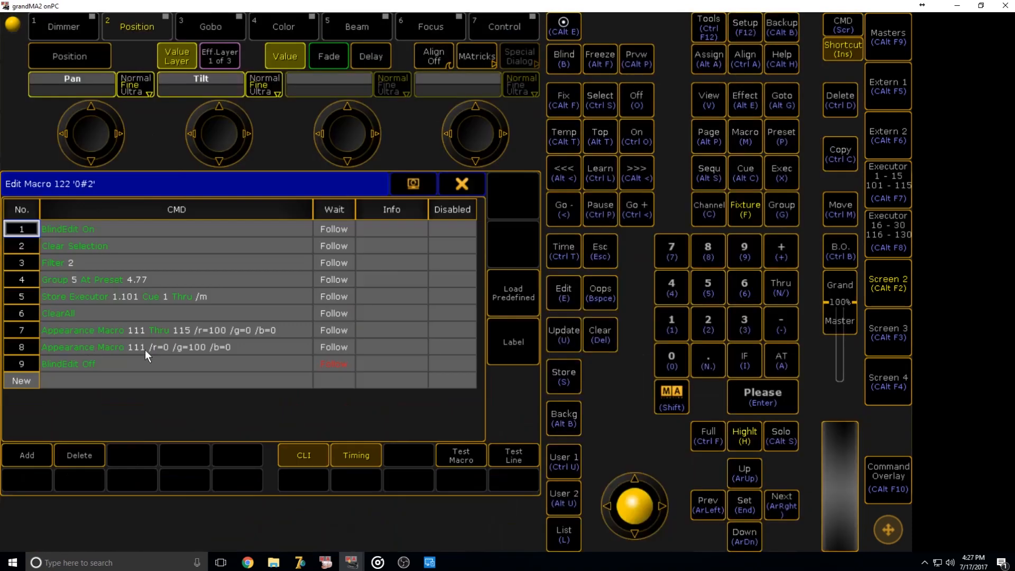
{"action": "left_click", "coordinate": [149, 327]}
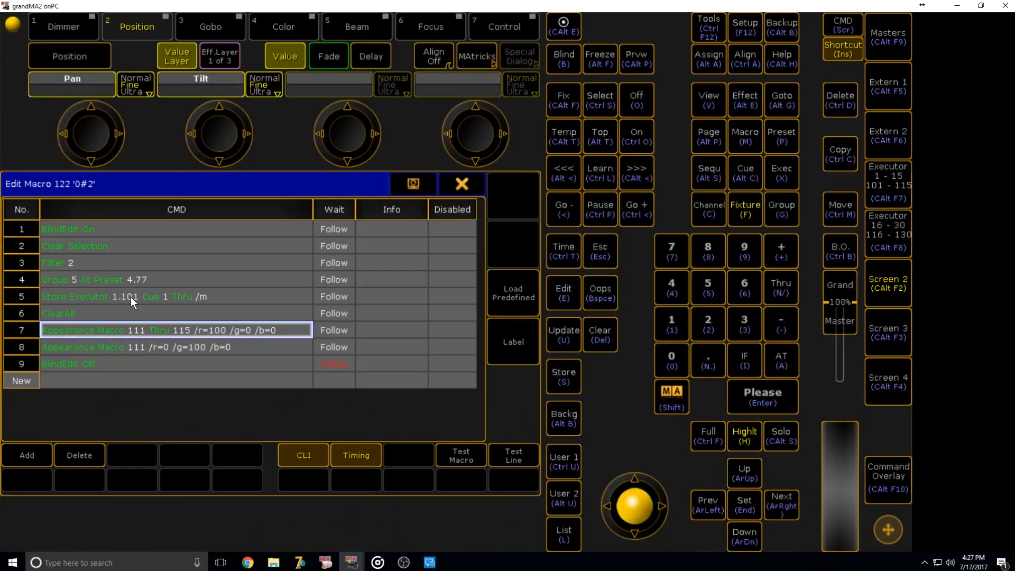
{"action": "left_click", "coordinate": [462, 183]}
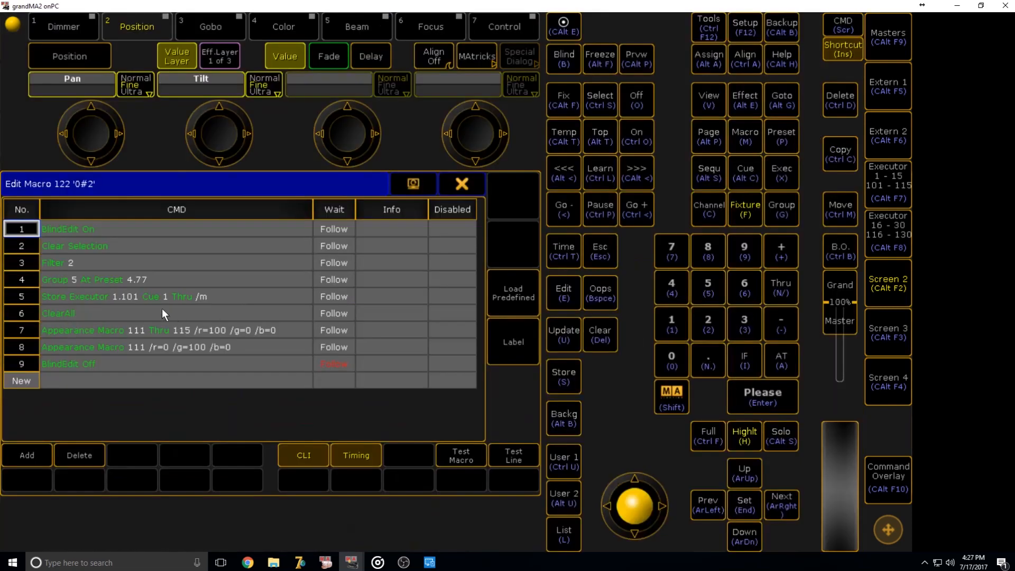
Step: Change line 4 of macro 122 to Group 5 At Preset 2.82
{"action": "left_click", "coordinate": [143, 280]}
{"action": "left_click", "coordinate": [143, 281]}
{"action": "key", "text": "BackSpace"}
{"action": "key", "text": "BackSpace"}
{"action": "key", "text": "BackSpace"}
{"action": "key", "text": "BackSpace"}
{"action": "type", "text": "2.82"}
{"action": "key", "text": "Return"}
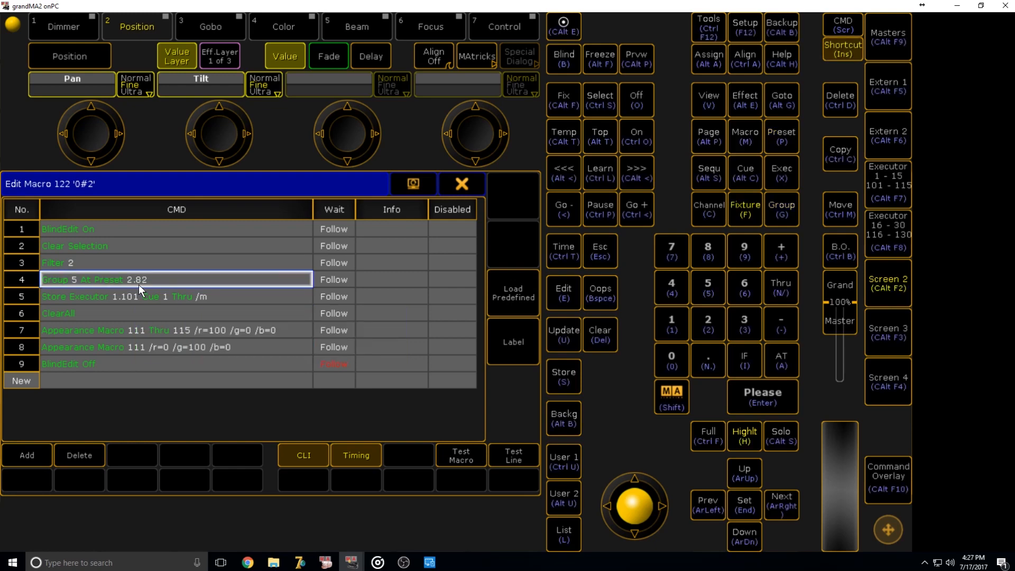
Step: Delete the two Appearance Macro lines from macro 122 and close its editor
{"action": "left_click", "coordinate": [197, 332]}
{"action": "left_click", "coordinate": [166, 330]}
{"action": "left_click", "coordinate": [401, 317]}
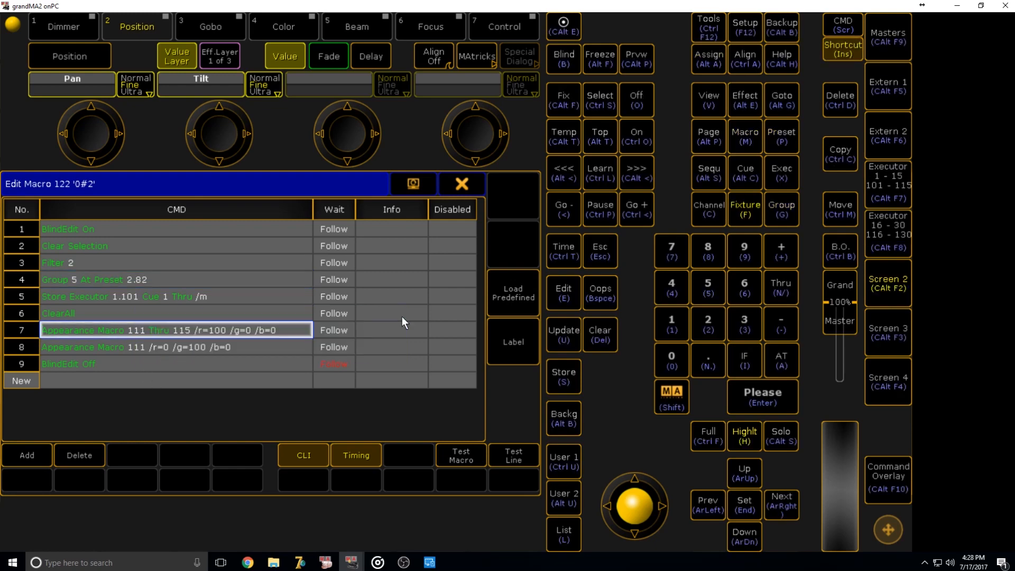
{"action": "left_click", "coordinate": [88, 448]}
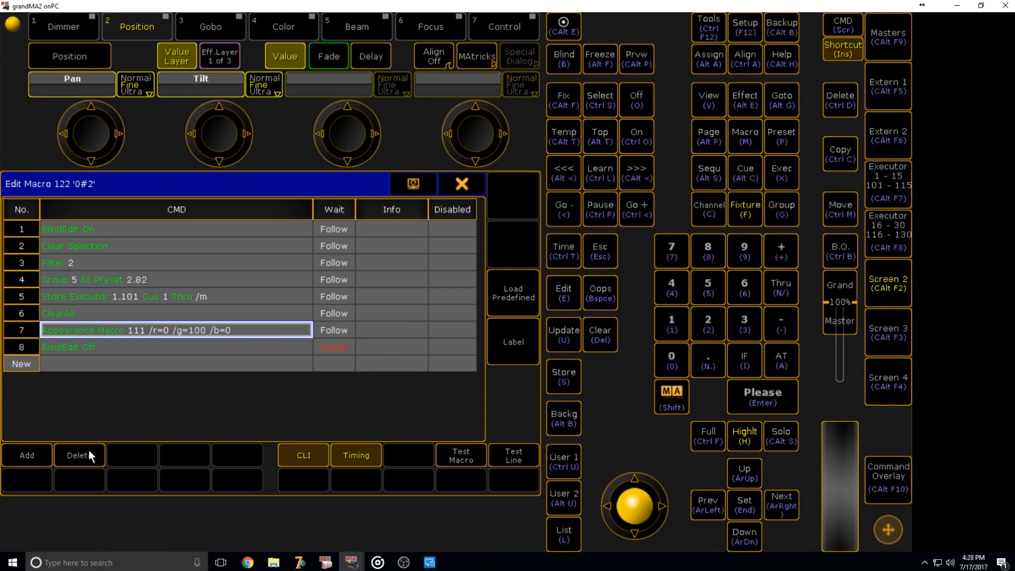
{"action": "left_click", "coordinate": [89, 449]}
{"action": "left_click", "coordinate": [459, 188]}
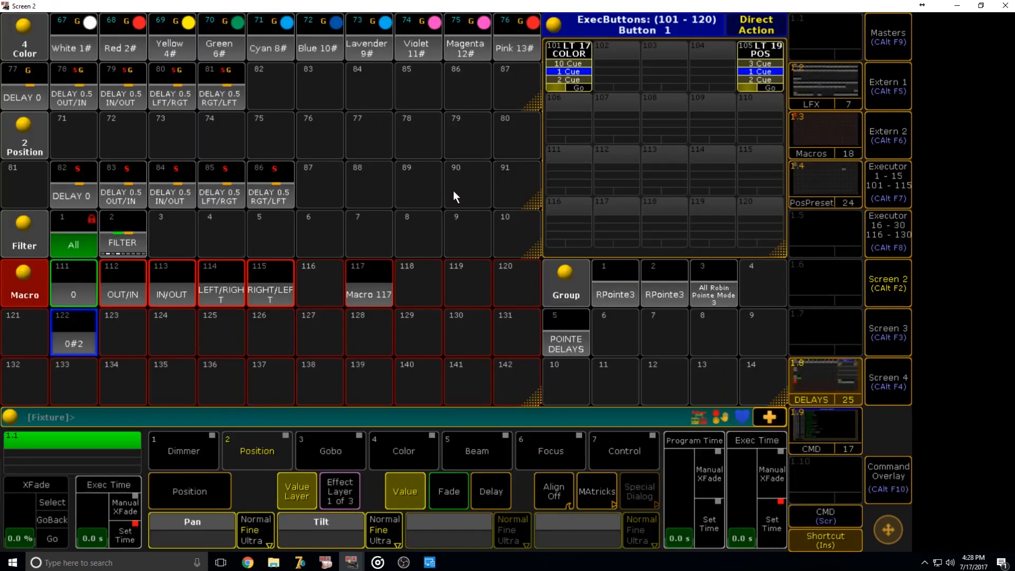
Step: Copy macro 122 successively into slots 123, 124, 125 and 126
{"action": "key", "text": "c"}
{"action": "left_click", "coordinate": [89, 335]}
{"action": "left_click", "coordinate": [127, 341]}
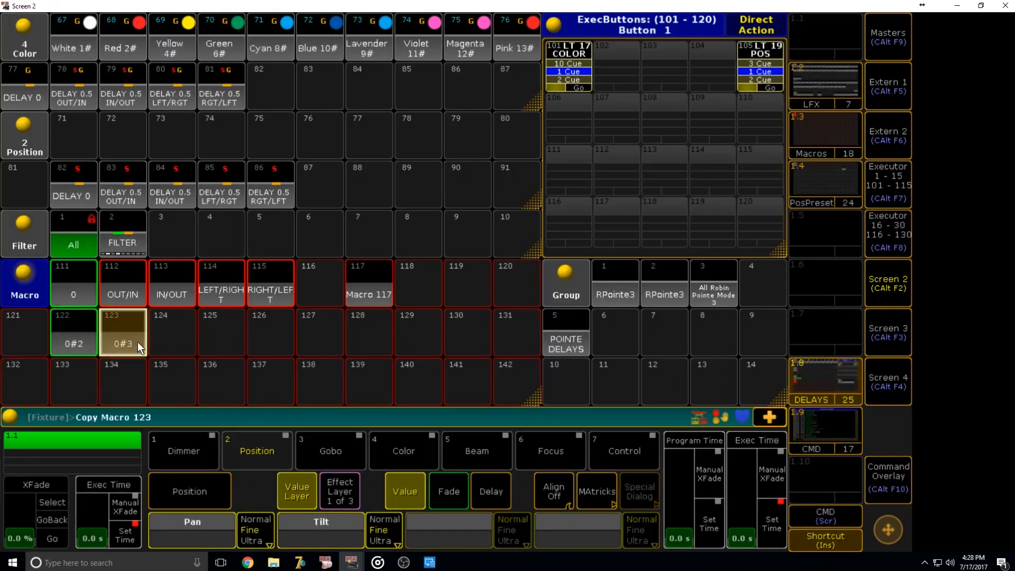
{"action": "left_click", "coordinate": [131, 342]}
{"action": "left_click", "coordinate": [170, 344]}
{"action": "left_click", "coordinate": [170, 344]}
{"action": "left_click", "coordinate": [214, 344]}
{"action": "left_click", "coordinate": [215, 343]}
{"action": "left_click", "coordinate": [258, 342]}
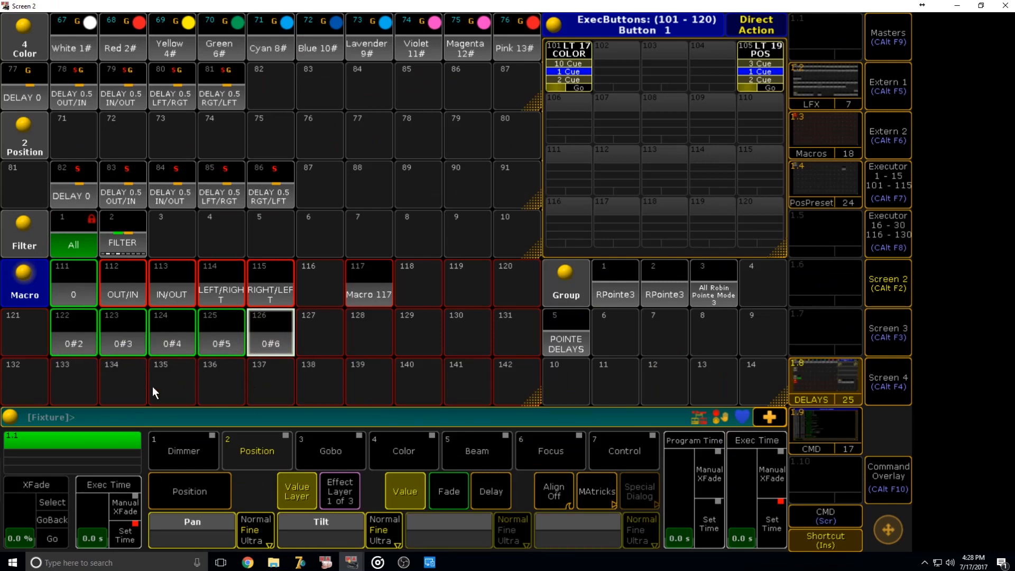
Step: Delete macros 122 through 126
{"action": "key", "text": "Delete"}
{"action": "left_click", "coordinate": [275, 341]}
{"action": "left_click", "coordinate": [222, 338]}
{"action": "left_click", "coordinate": [174, 338]}
{"action": "left_click", "coordinate": [64, 344]}
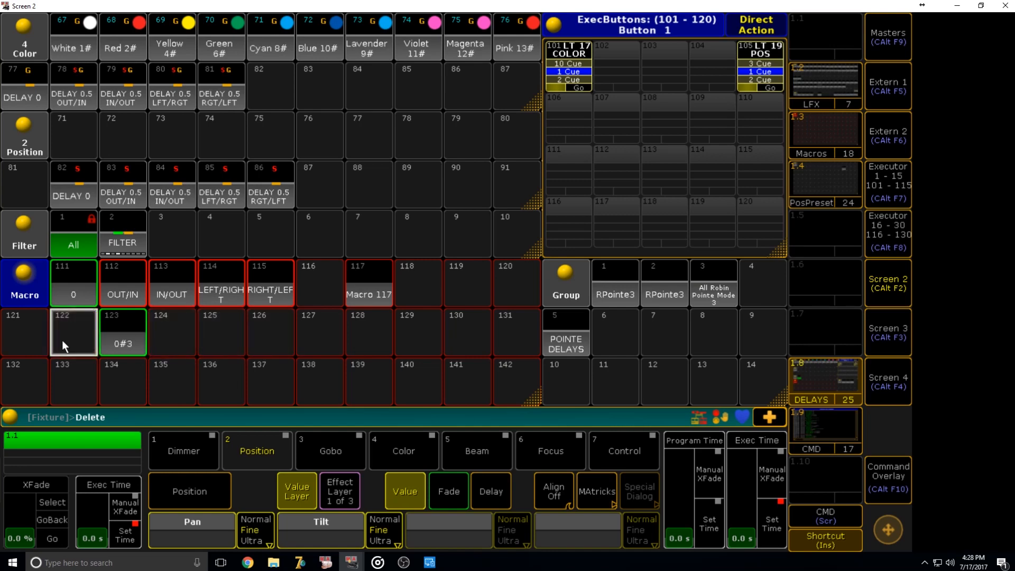
{"action": "left_click", "coordinate": [109, 340]}
Step: Copy macro 112 to slot 122 and delete the copy's two Appearance Macro lines
{"action": "key", "text": "c"}
{"action": "left_click", "coordinate": [114, 290]}
{"action": "left_click", "coordinate": [77, 323]}
{"action": "right_click", "coordinate": [79, 325]}
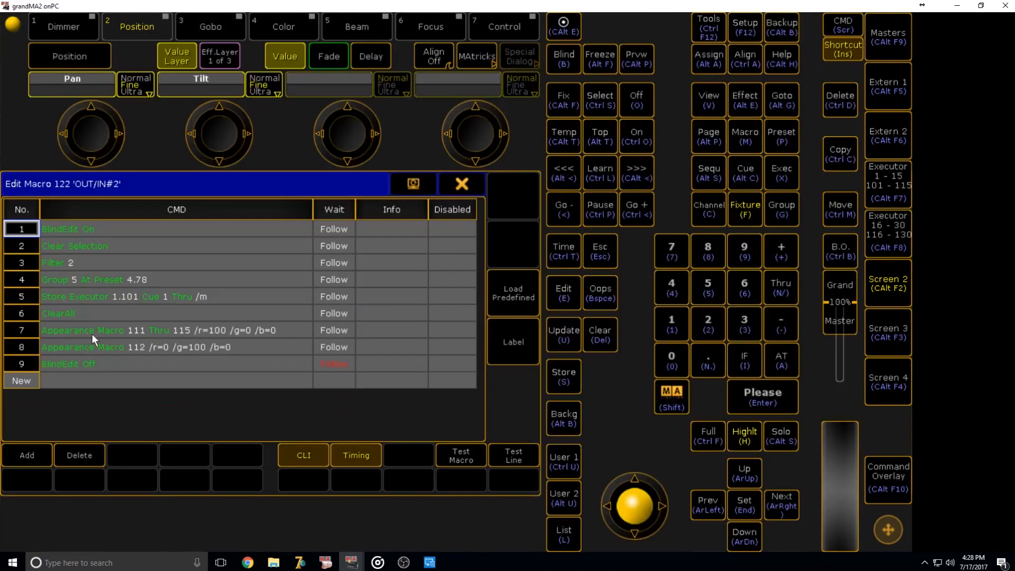
{"action": "left_click", "coordinate": [111, 329]}
{"action": "left_click", "coordinate": [80, 455]}
{"action": "key", "text": "Delete"}
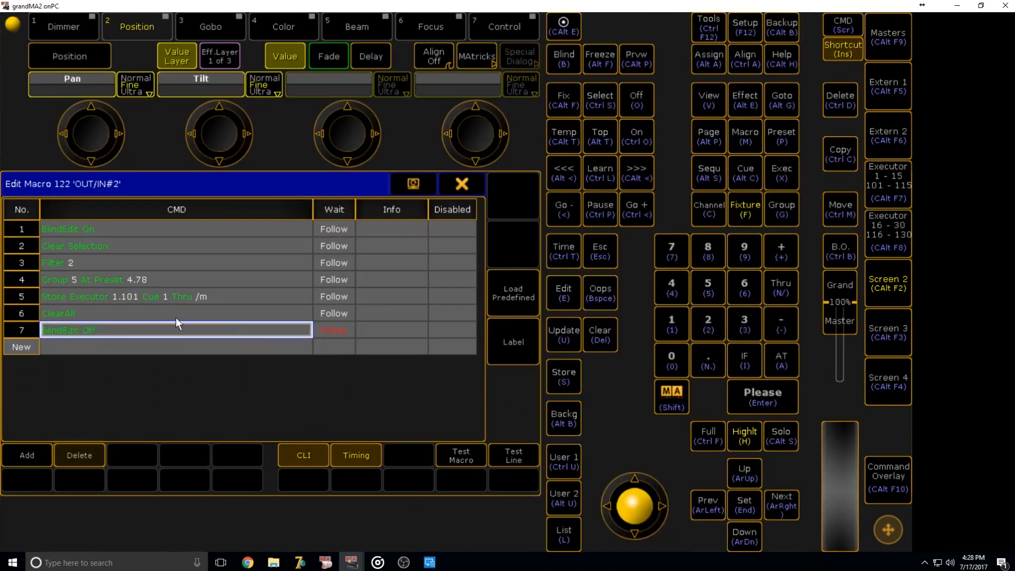
Step: Change line 4 of macro 122 to Group 5 At Preset 2.82 and close the macro editor
{"action": "double_click", "coordinate": [153, 280]}
{"action": "key", "text": "End"}
{"action": "key", "text": "BackSpace"}
{"action": "key", "text": "BackSpace"}
{"action": "key", "text": "BackSpace"}
{"action": "key", "text": "BackSpace"}
{"action": "type", "text": "2."}
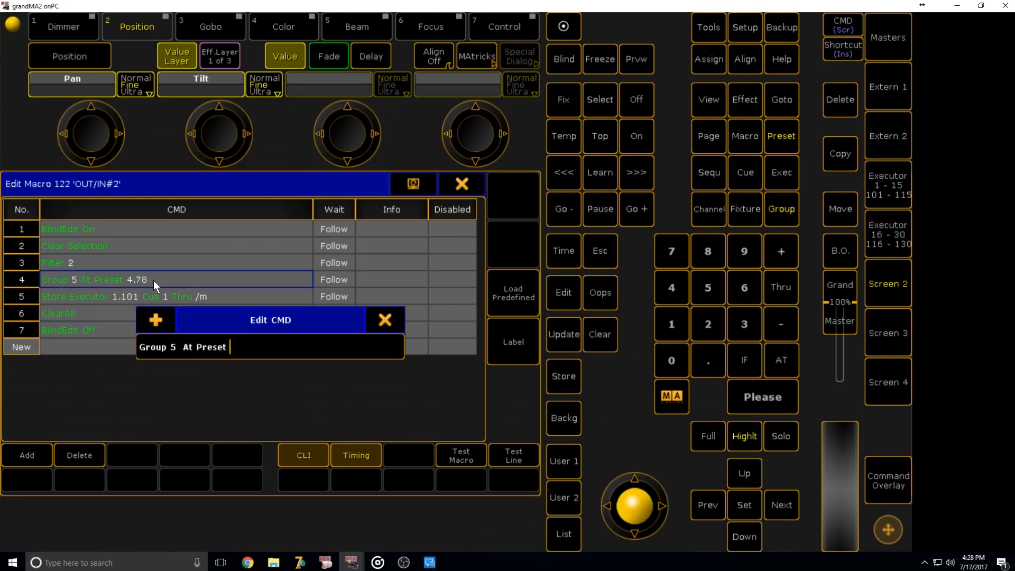
{"action": "type", "text": "83"}
{"action": "key", "text": "Return"}
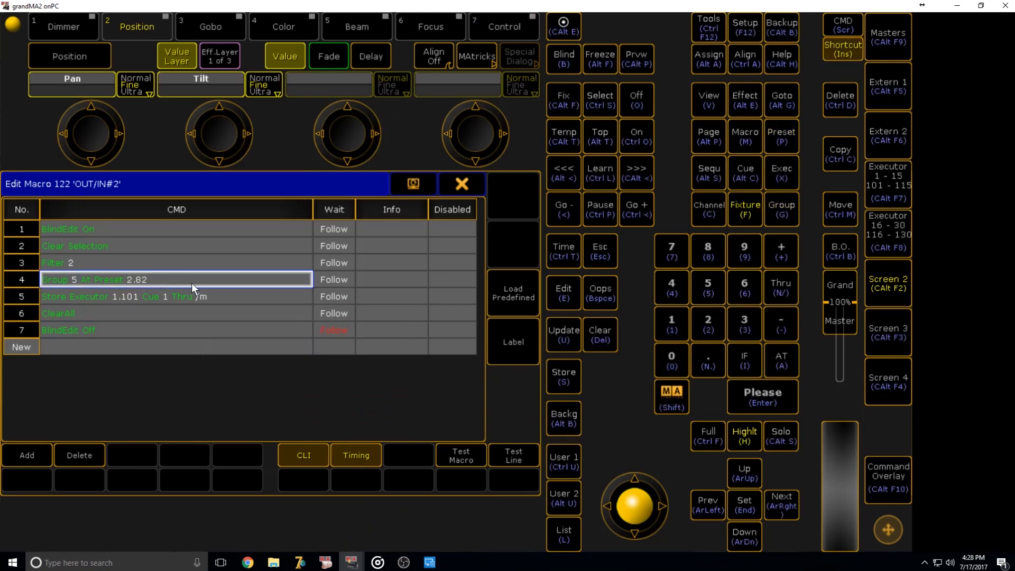
{"action": "left_click", "coordinate": [461, 186]}
Step: Copy the edited macro 122 to slots 123, 124, 125 and 126
{"action": "key", "text": "c"}
{"action": "left_click", "coordinate": [74, 343]}
{"action": "left_click", "coordinate": [129, 346]}
{"action": "left_click", "coordinate": [176, 340]}
{"action": "left_click", "coordinate": [220, 341]}
{"action": "left_click", "coordinate": [249, 343]}
Step: Label macro 122 as 0 and macro 123 as OUT/IN
{"action": "key", "text": "l"}
{"action": "left_click", "coordinate": [84, 328]}
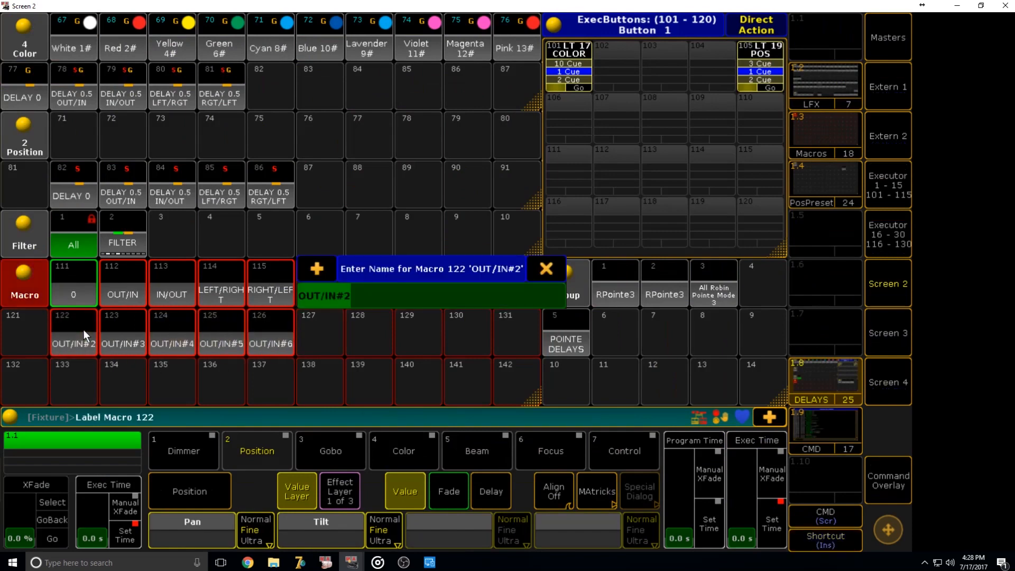
{"action": "type", "text": "0"}
{"action": "key", "text": "Return"}
{"action": "key", "text": "l"}
{"action": "left_click", "coordinate": [126, 335]}
{"action": "type", "text": "OUT"}
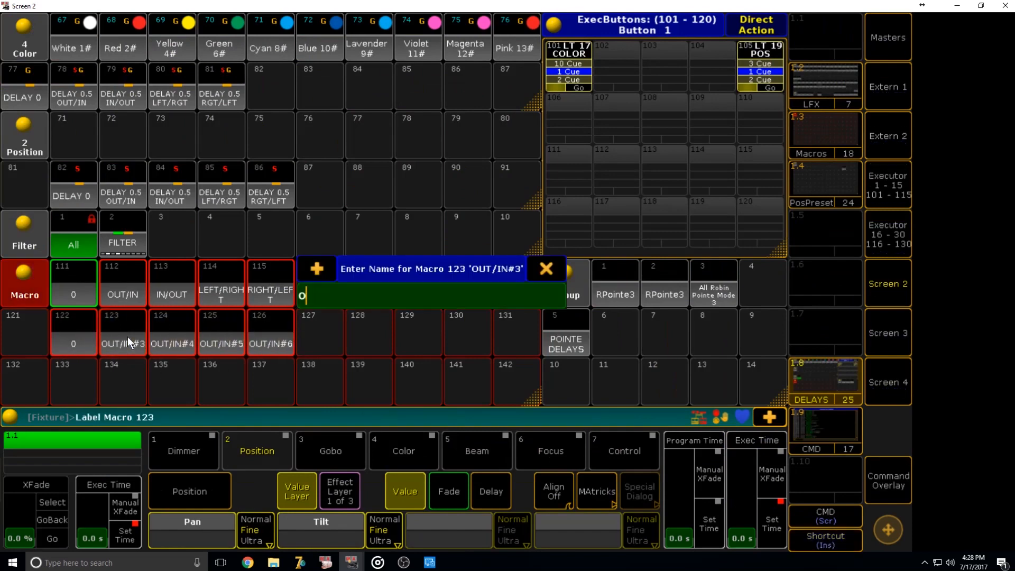
{"action": "type", "text": "/IN"}
{"action": "key", "text": "Return"}
Step: Label macro 124 as IN/OUT and macro 125 as LEFT/RIGHT
{"action": "key", "text": "l"}
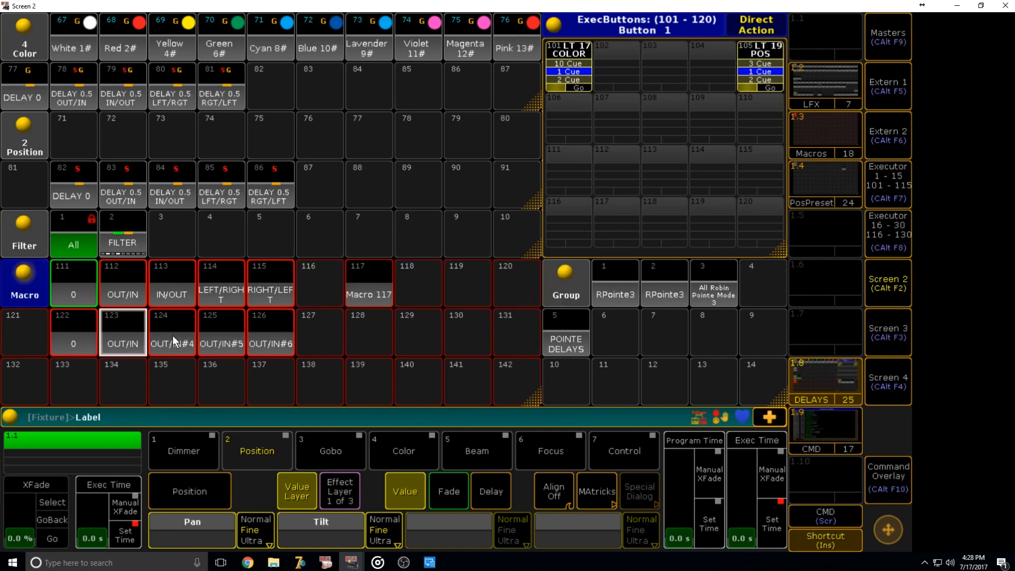
{"action": "left_click", "coordinate": [172, 335]}
{"action": "type", "text": "IN/OUT"}
{"action": "key", "text": "Return"}
{"action": "key", "text": "l"}
{"action": "left_click", "coordinate": [223, 342]}
{"action": "type", "text": "LEFT"}
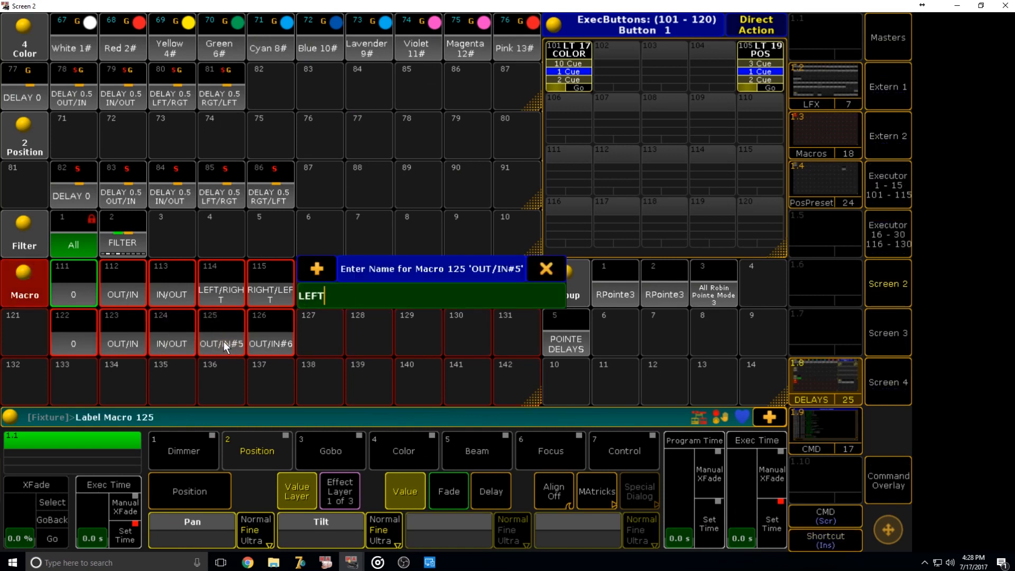
{"action": "type", "text": "/RIGHT"}
{"action": "key", "text": "Return"}
Step: Label macro 126 as RIGHT/LEFT
{"action": "key", "text": "l"}
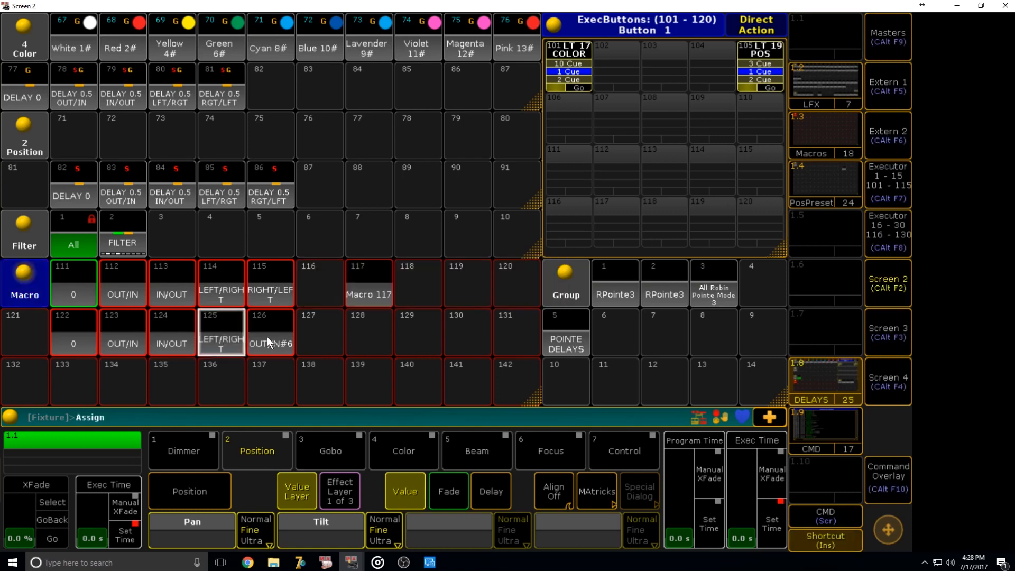
{"action": "left_click", "coordinate": [267, 336]}
{"action": "type", "text": "RUIG"}
{"action": "key", "text": "BackSpace"}
{"action": "key", "text": "BackSpace"}
{"action": "key", "text": "BackSpace"}
{"action": "type", "text": "IG"}
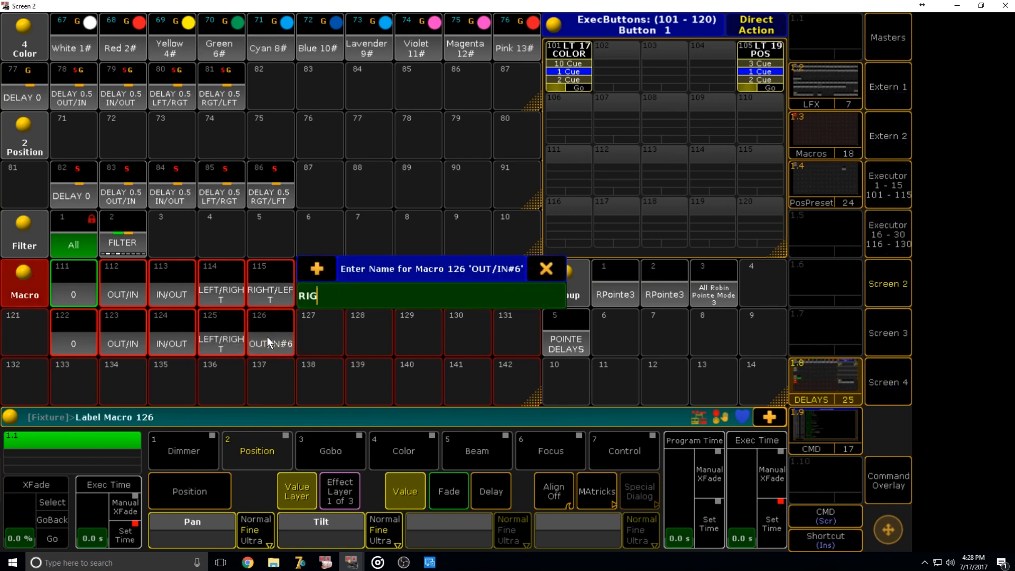
{"action": "type", "text": "HT/LEFT"}
{"action": "key", "text": "Return"}
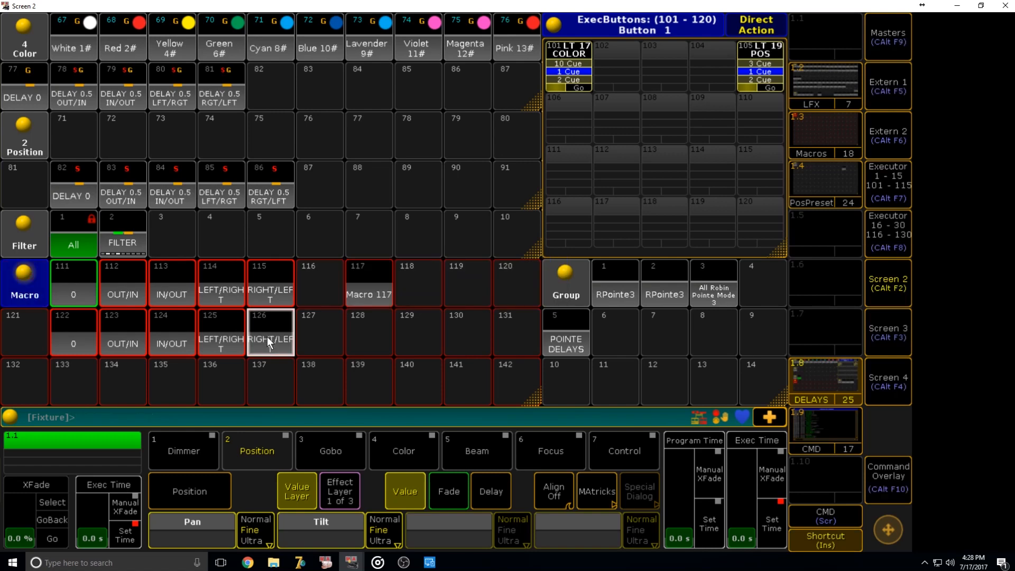
Step: Run macro 122 and macro 123 to test the new position delay macros
{"action": "left_click", "coordinate": [77, 342]}
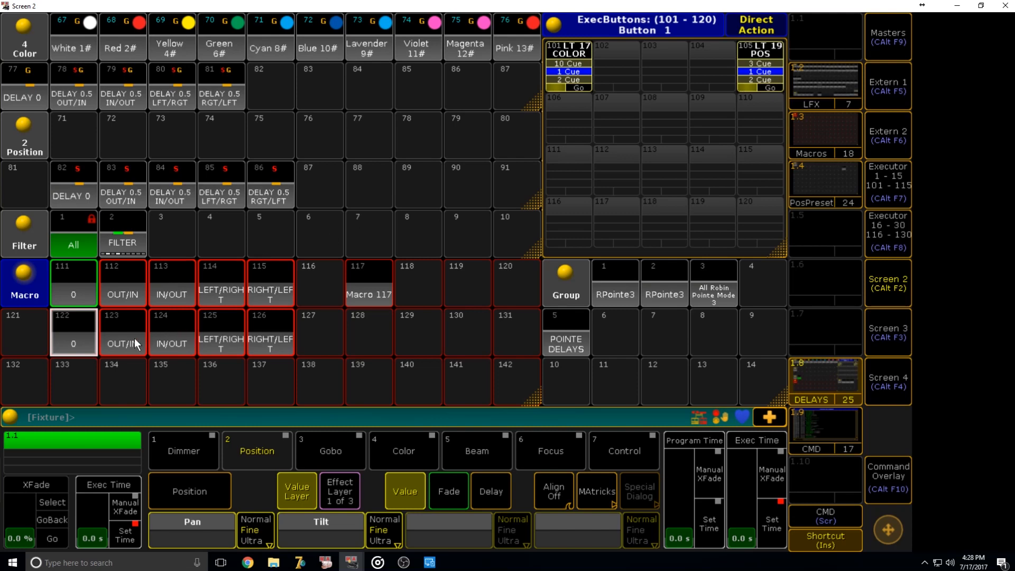
{"action": "left_click", "coordinate": [122, 346]}
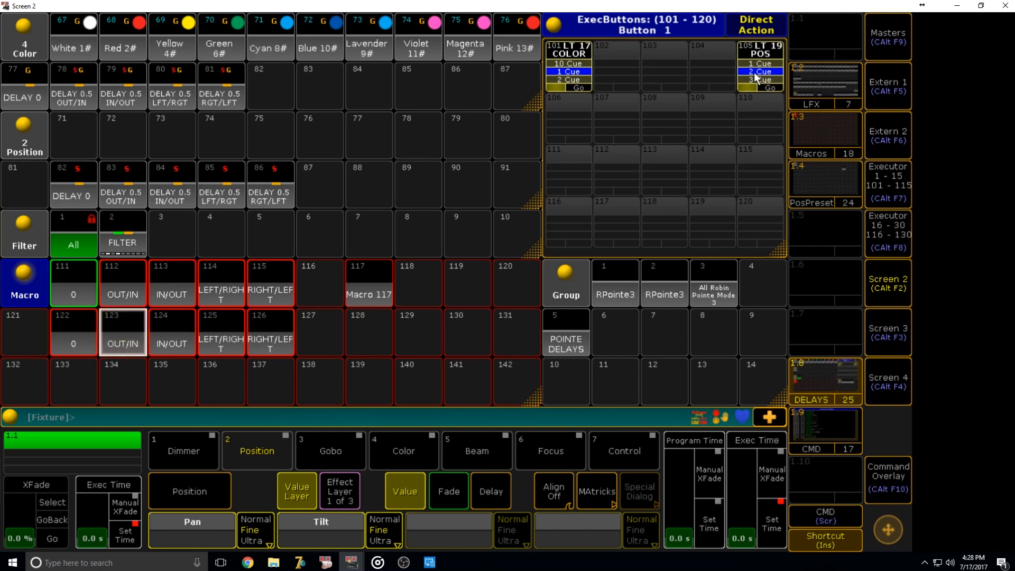
Step: Check the assignment of executor 105 POS and the store command in line 5 of macro 122
{"action": "right_click", "coordinate": [755, 74]}
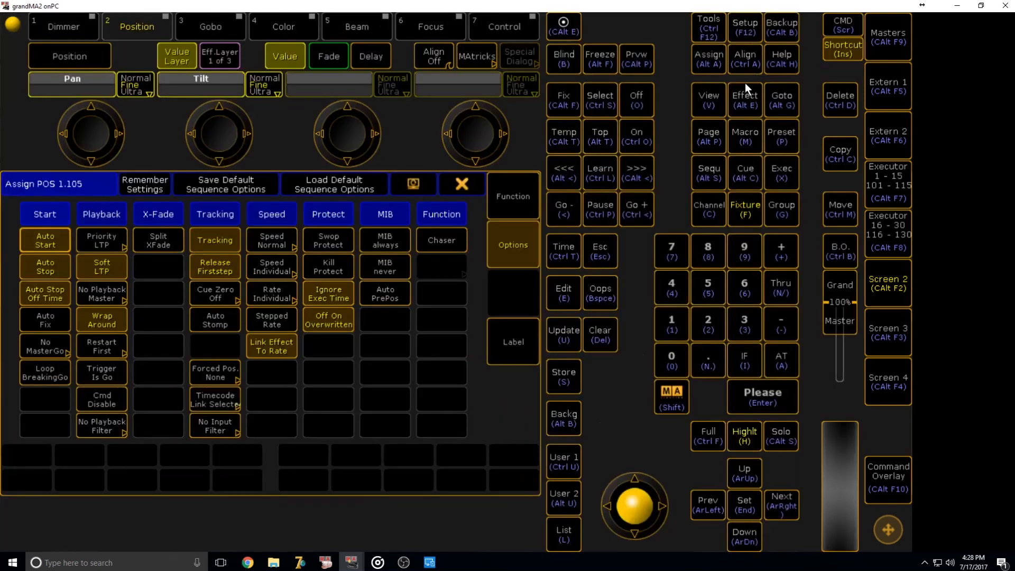
{"action": "left_click", "coordinate": [473, 180]}
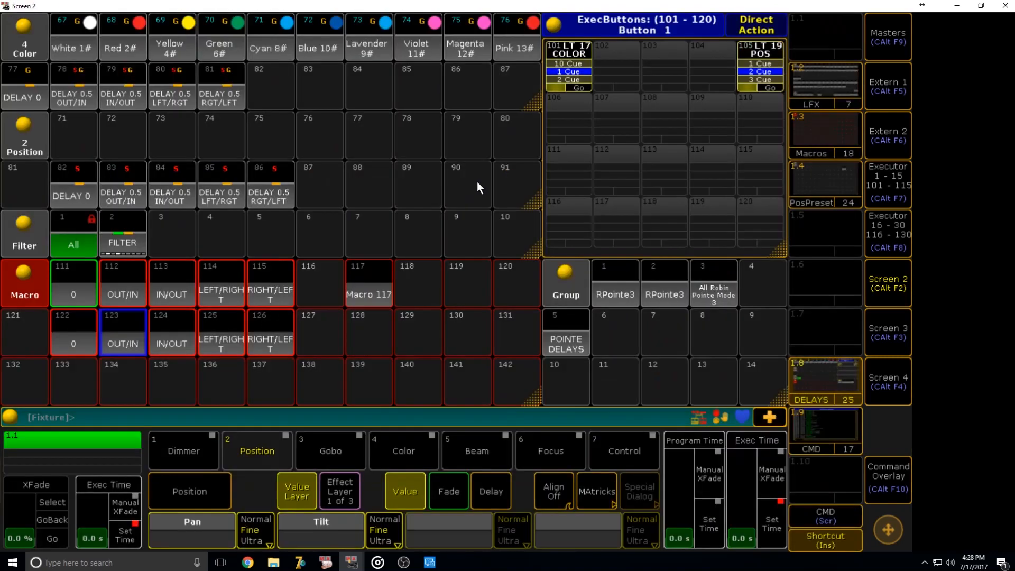
{"action": "right_click", "coordinate": [77, 325]}
{"action": "left_click", "coordinate": [130, 297]}
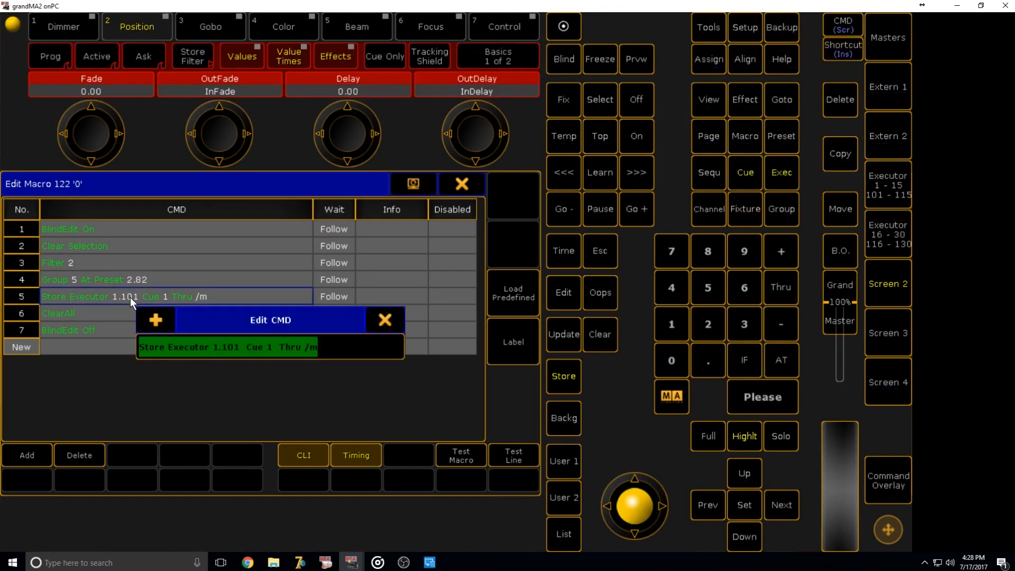
{"action": "left_click", "coordinate": [393, 319]}
{"action": "left_click", "coordinate": [462, 183]}
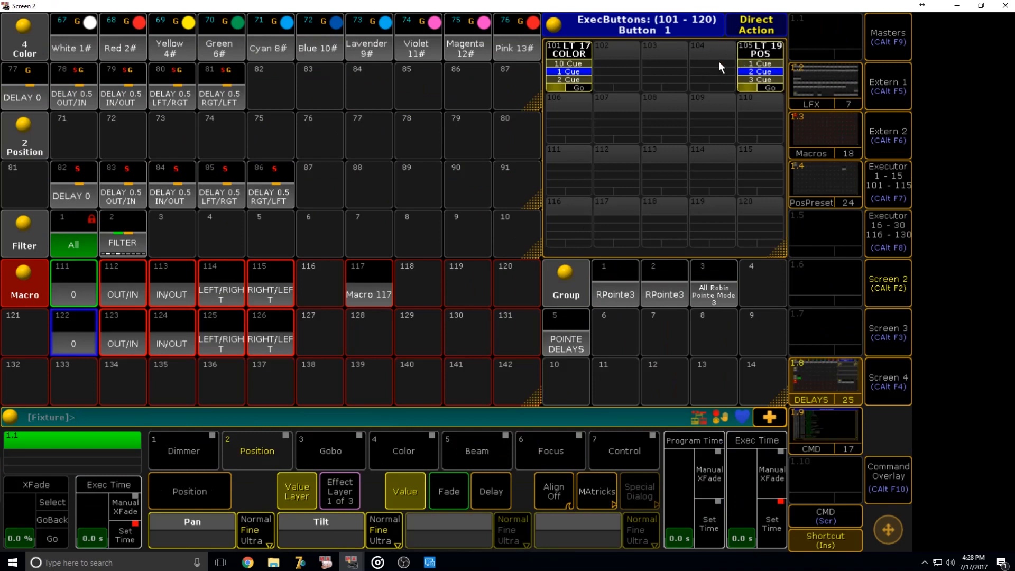
Step: Change line 5 of macro 122 so that it stores to Executor 1.105
{"action": "right_click", "coordinate": [89, 328]}
{"action": "left_click", "coordinate": [110, 295]}
{"action": "key", "text": "BackSpace"}
{"action": "type", "text": "5"}
{"action": "key", "text": "Return"}
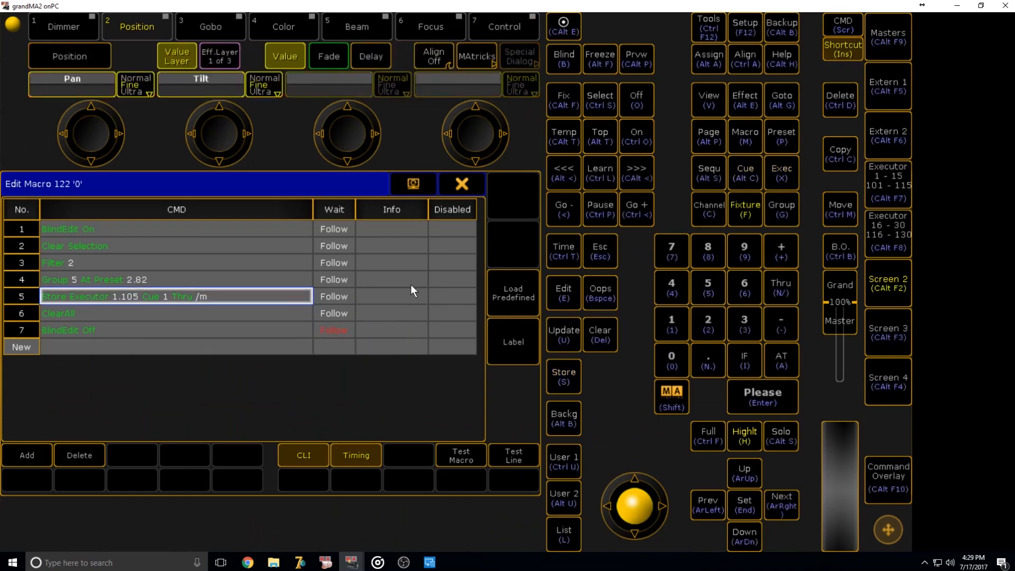
{"action": "left_click", "coordinate": [447, 185]}
Step: Change line 5 of macro 123 (OUT/IN) so that it stores to Executor 1.105
{"action": "right_click", "coordinate": [135, 337]}
{"action": "right_click", "coordinate": [137, 297]}
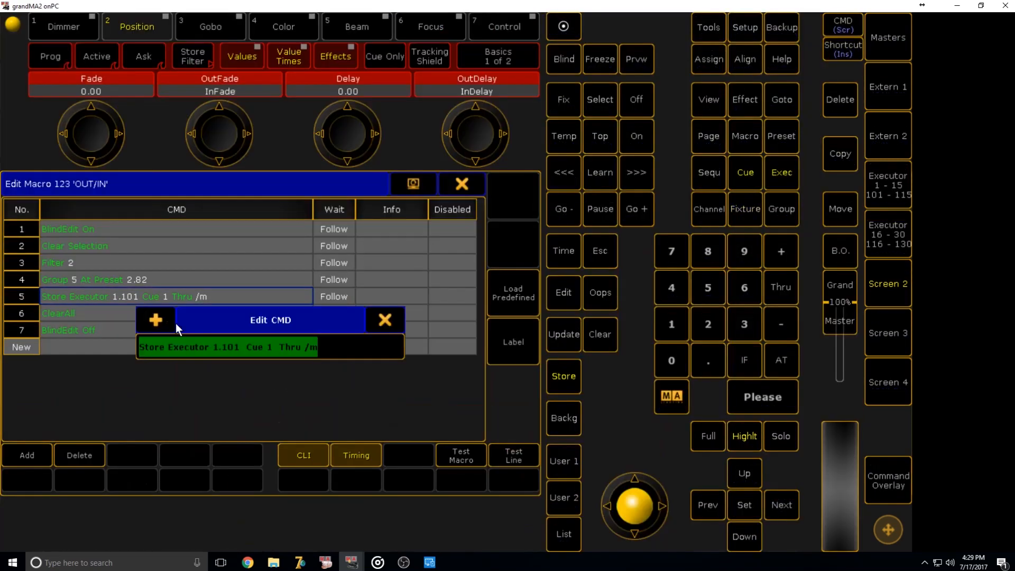
{"action": "left_click", "coordinate": [233, 349]}
{"action": "key", "text": "BackSpace"}
{"action": "type", "text": "5"}
{"action": "key", "text": "Return"}
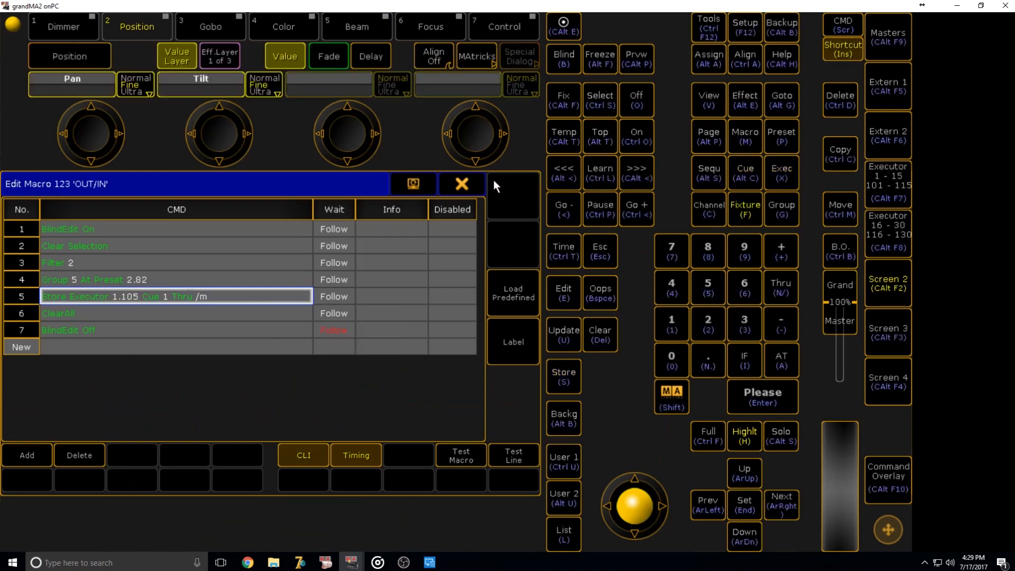
{"action": "left_click", "coordinate": [461, 184]}
Step: Change line 5 of macro 124 (IN/OUT) so that it stores to Executor 1.105
{"action": "right_click", "coordinate": [172, 340]}
{"action": "right_click", "coordinate": [133, 293]}
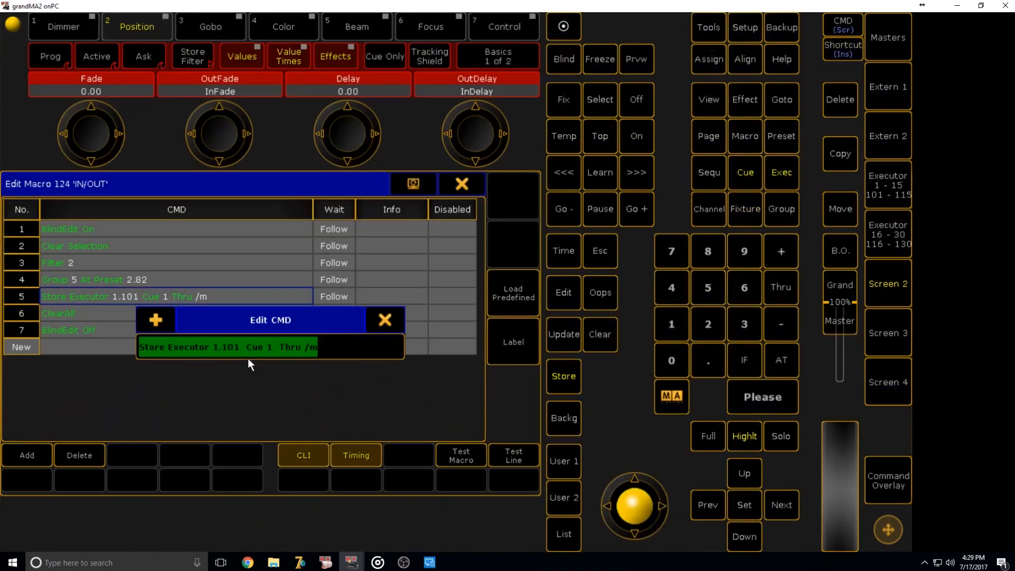
{"action": "left_click", "coordinate": [233, 347]}
{"action": "key", "text": "BackSpace"}
{"action": "type", "text": "5"}
{"action": "key", "text": "Return"}
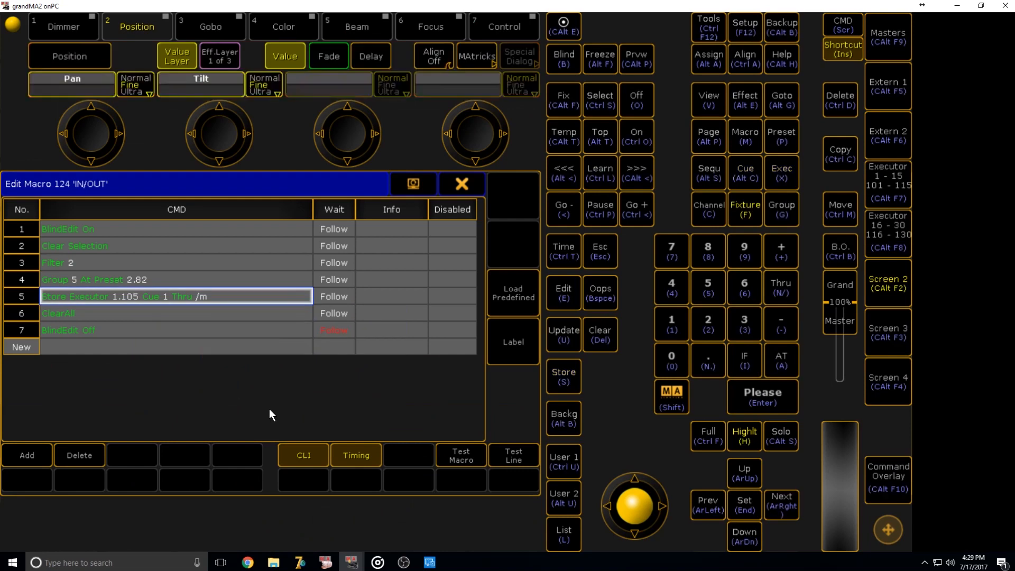
{"action": "left_click", "coordinate": [461, 183]}
Step: Change line 5 of macro 125 (LEFT/RIGHT) so that it stores to Executor 1.105
{"action": "right_click", "coordinate": [217, 338]}
{"action": "right_click", "coordinate": [172, 301]}
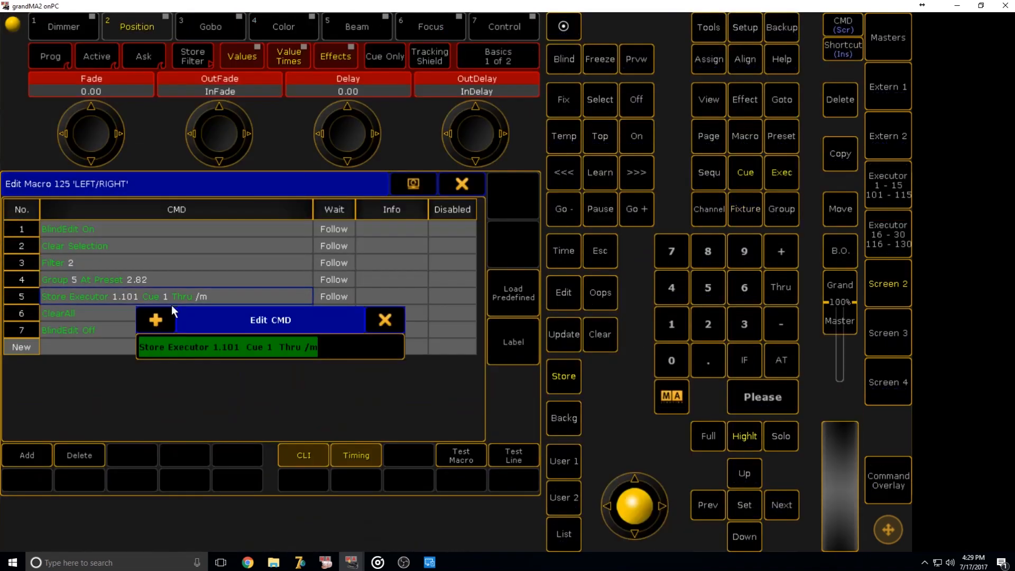
{"action": "left_click", "coordinate": [233, 347]}
{"action": "key", "text": "BackSpace"}
{"action": "type", "text": "5"}
{"action": "key", "text": "Return"}
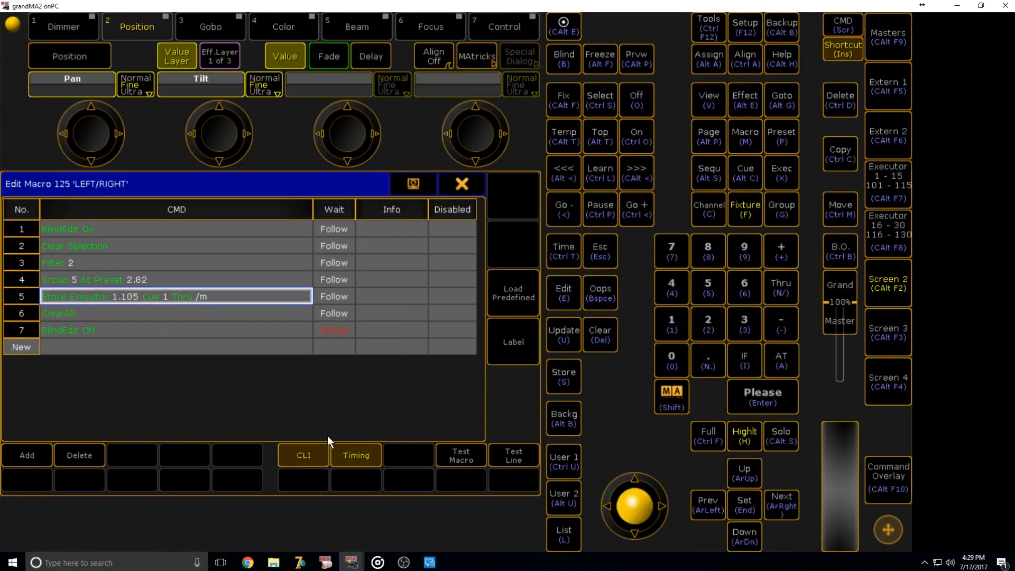
{"action": "left_click", "coordinate": [461, 183]}
Step: Change line 5 of macro 126 (RIGHT/LEFT) so that it stores to Executor 1.105
{"action": "right_click", "coordinate": [281, 320]}
{"action": "right_click", "coordinate": [142, 307]}
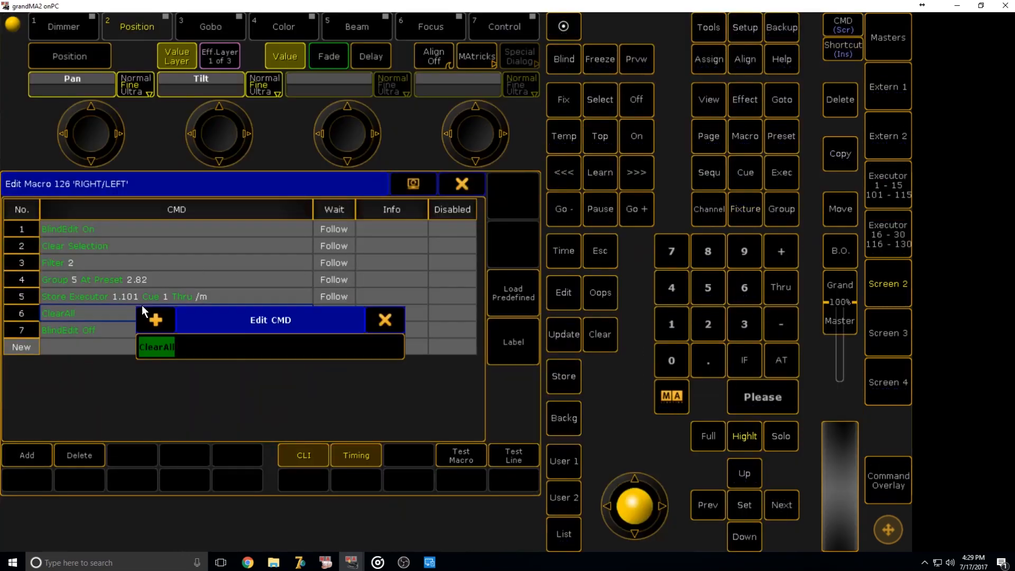
{"action": "left_click", "coordinate": [395, 327]}
{"action": "right_click", "coordinate": [150, 298]}
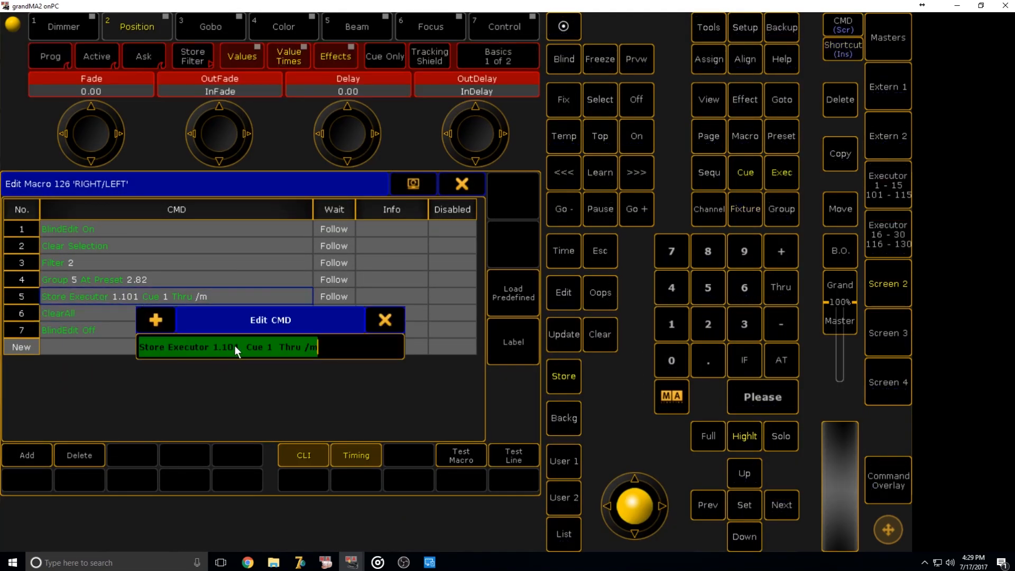
{"action": "left_click", "coordinate": [235, 347]}
{"action": "type", "text": "5"}
{"action": "key", "text": "Delete"}
{"action": "key", "text": "Return"}
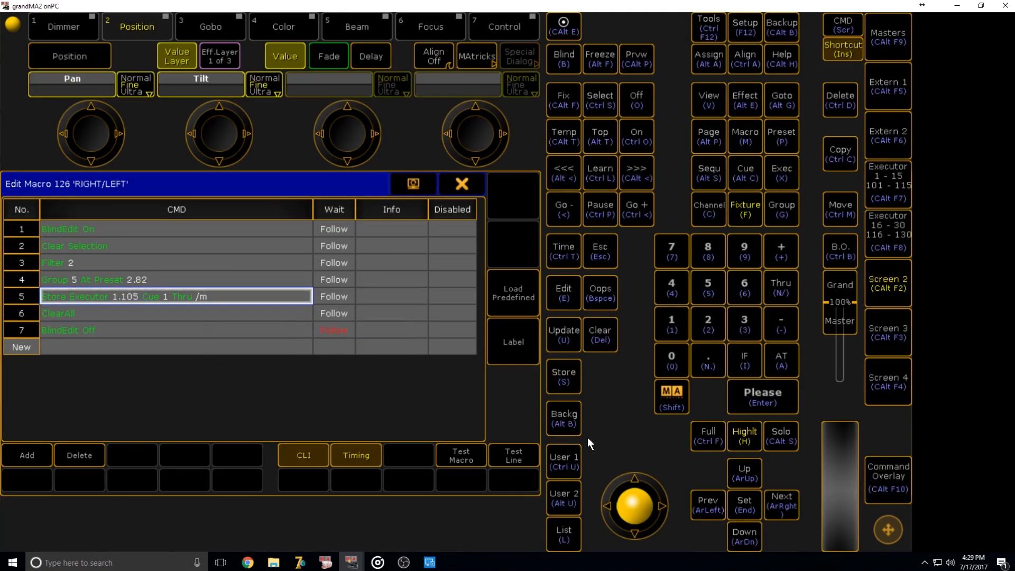
{"action": "left_click", "coordinate": [461, 183]}
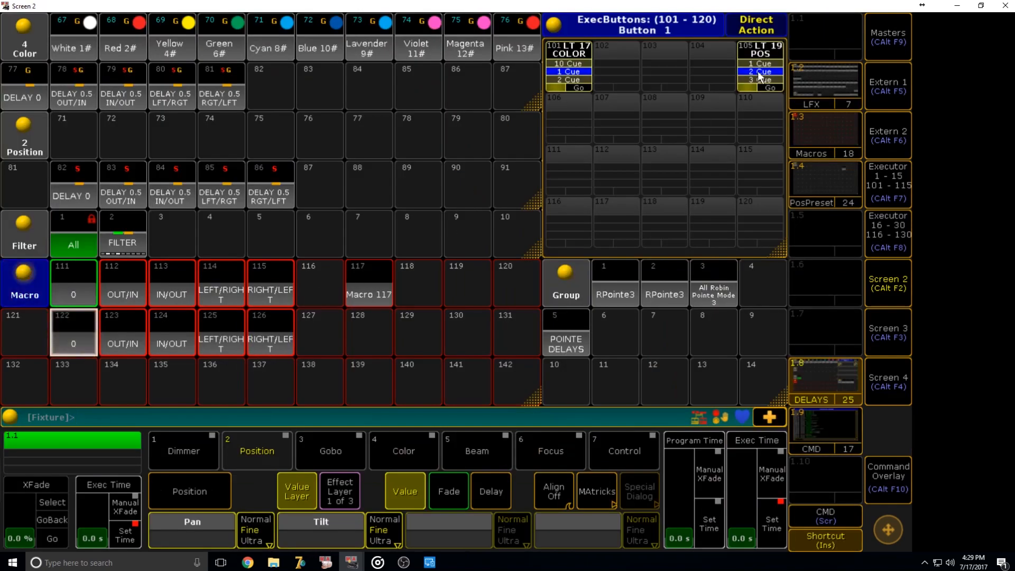
Step: Test macro 123 (OUT/IN) on the position cues and review its command lines
{"action": "left_click", "coordinate": [122, 331]}
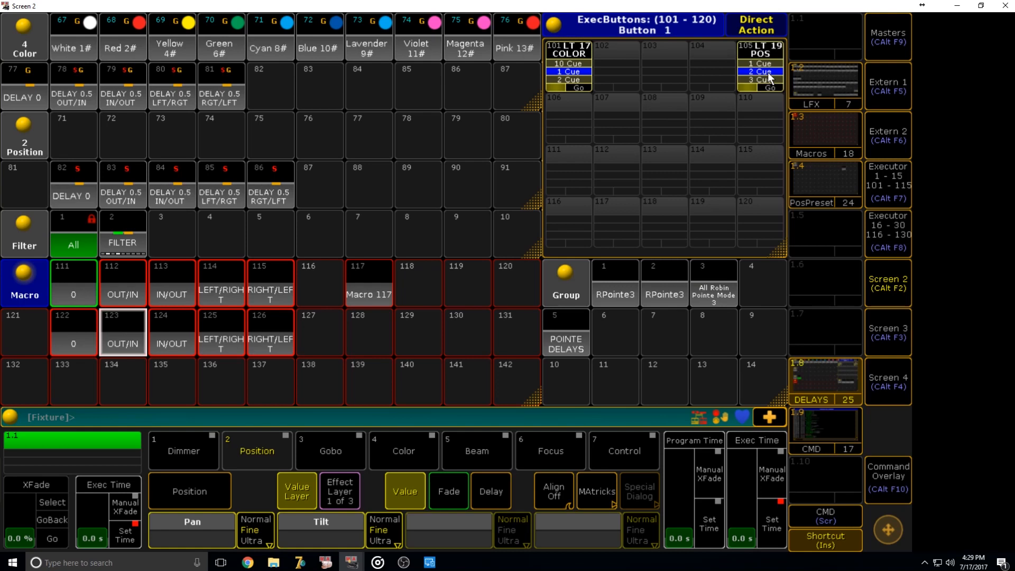
{"action": "right_click", "coordinate": [125, 338]}
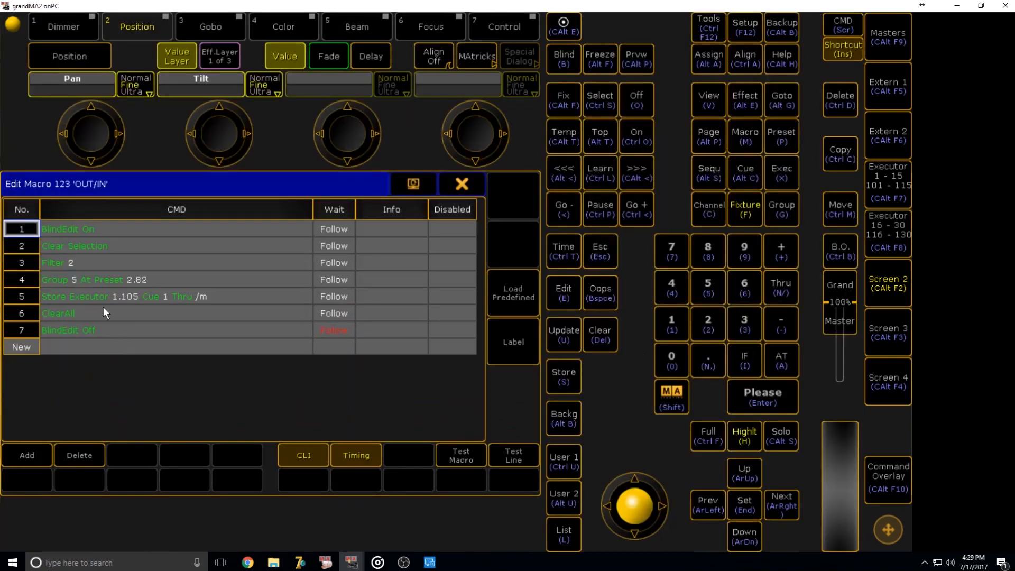
{"action": "left_click", "coordinate": [461, 184]}
{"action": "left_click", "coordinate": [129, 337]}
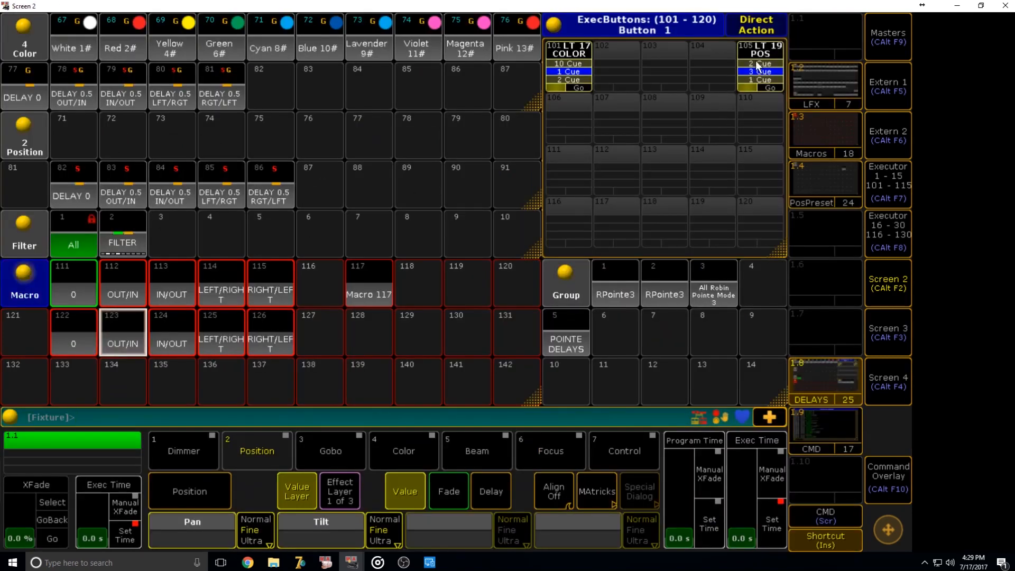
Step: Turn off Ignore Exec Time for the POS executor 105, and check the command lines of macro 123
{"action": "right_click", "coordinate": [756, 61]}
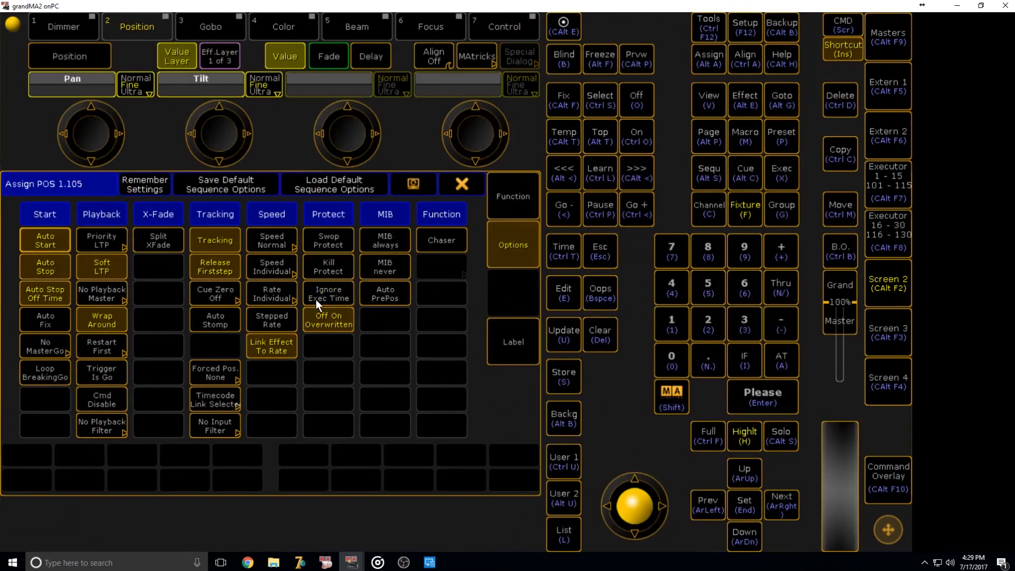
{"action": "left_click", "coordinate": [462, 186]}
{"action": "right_click", "coordinate": [139, 331]}
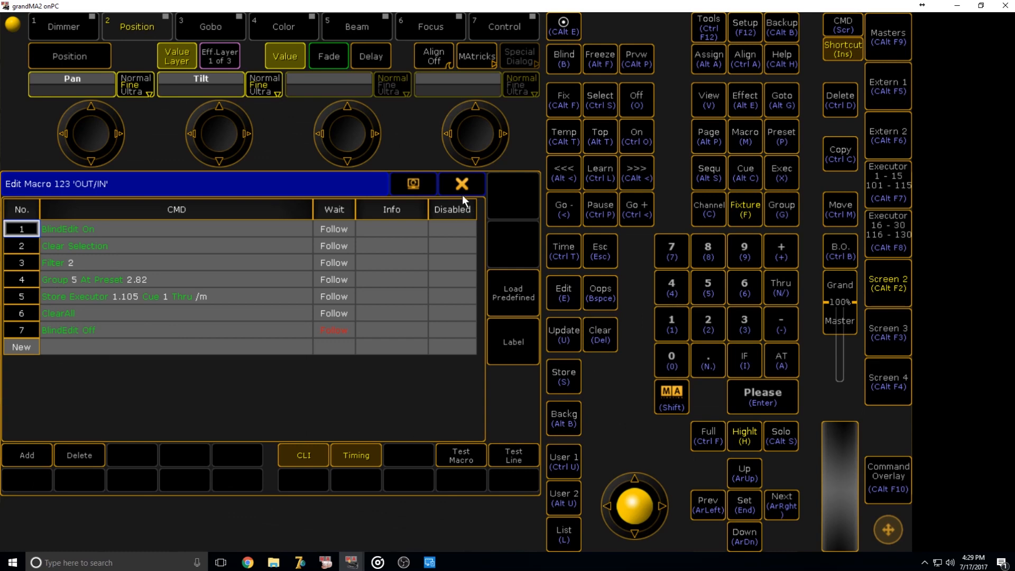
{"action": "left_click", "coordinate": [479, 182]}
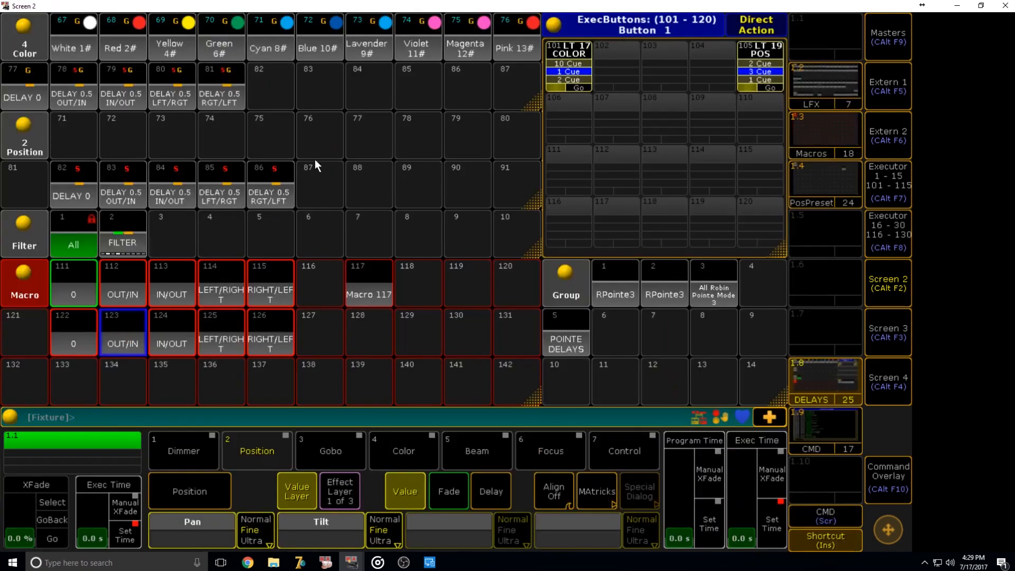
Step: Change line 4 of macro 123 (OUT/IN) to apply Preset 2.83 to Group 5
{"action": "right_click", "coordinate": [139, 350]}
{"action": "right_click", "coordinate": [172, 286]}
{"action": "key", "text": "Right"}
{"action": "key", "text": "BackSpace"}
{"action": "type", "text": "3"}
{"action": "key", "text": "Return"}
{"action": "left_click", "coordinate": [462, 183]}
Step: Change line 4 of macro 124 (IN/OUT) to apply Preset 2.84 to Group 5
{"action": "right_click", "coordinate": [177, 340]}
{"action": "right_click", "coordinate": [154, 278]}
{"action": "key", "text": "Right"}
{"action": "key", "text": "BackSpace"}
{"action": "type", "text": "4"}
{"action": "key", "text": "Return"}
{"action": "key", "text": "Insert"}
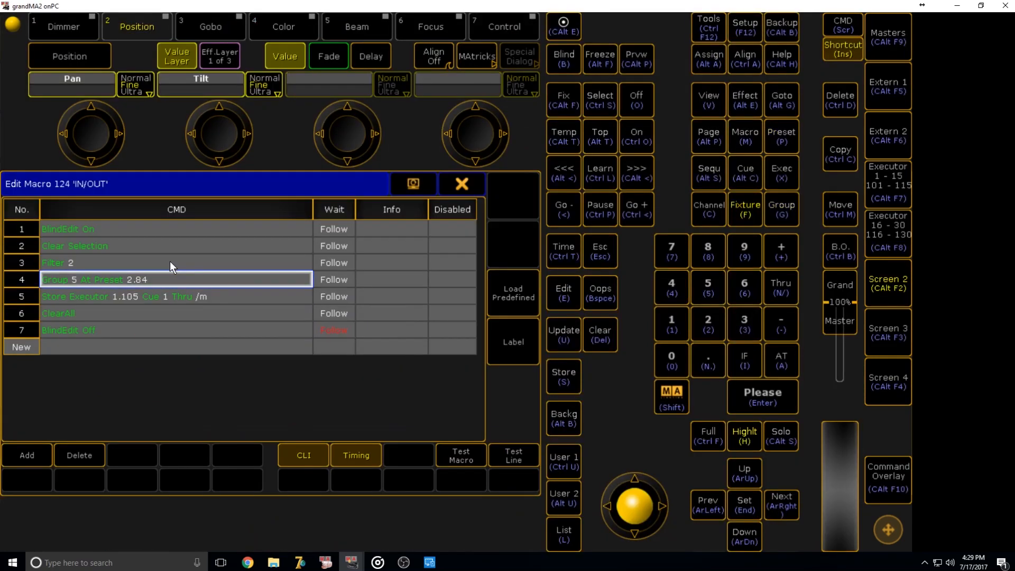
{"action": "left_click", "coordinate": [461, 184]}
Step: Change line 4 of macro 125 (LEFT/RIGHT) to apply Preset 2.85 to Group 5
{"action": "right_click", "coordinate": [224, 350]}
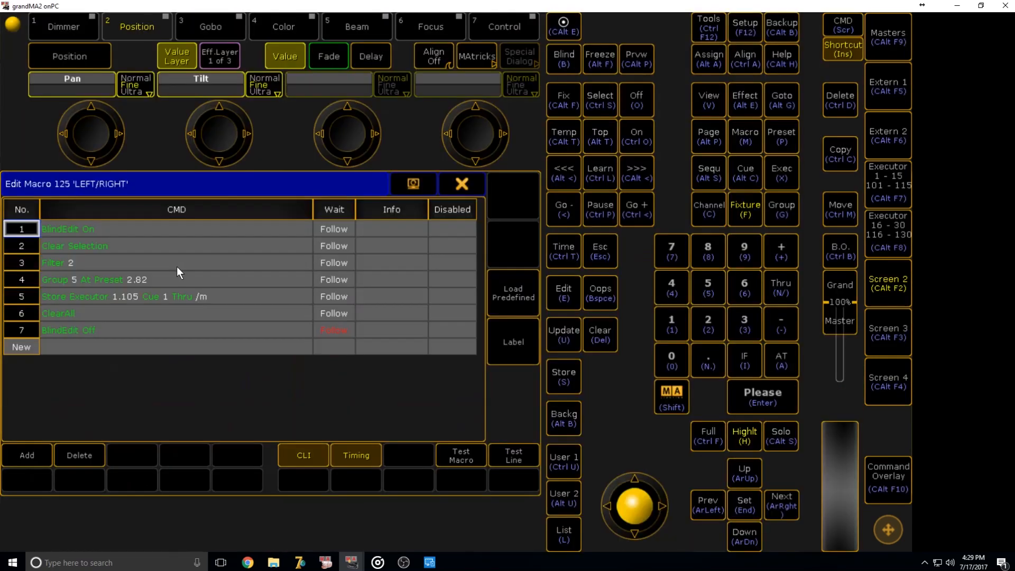
{"action": "right_click", "coordinate": [194, 271]}
{"action": "key", "text": "Insert"}
{"action": "key", "text": "Right"}
{"action": "key", "text": "BackSpace"}
{"action": "type", "text": "5"}
{"action": "key", "text": "Return"}
{"action": "key", "text": "Insert"}
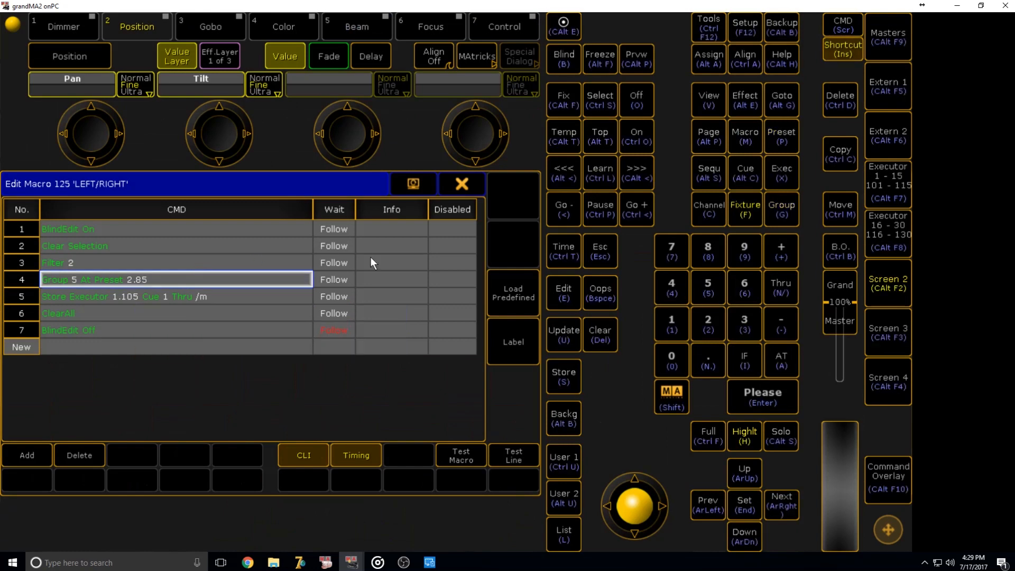
{"action": "left_click", "coordinate": [462, 184]}
Step: Change line 4 of macro 126 (RIGHT/LEFT) to apply Preset 2.86 to Group 5
{"action": "right_click", "coordinate": [281, 325]}
{"action": "right_click", "coordinate": [164, 279]}
{"action": "key", "text": "Insert"}
{"action": "key", "text": "Right"}
{"action": "key", "text": "BackSpace"}
{"action": "type", "text": "5"}
{"action": "key", "text": "Return"}
{"action": "key", "text": "Insert"}
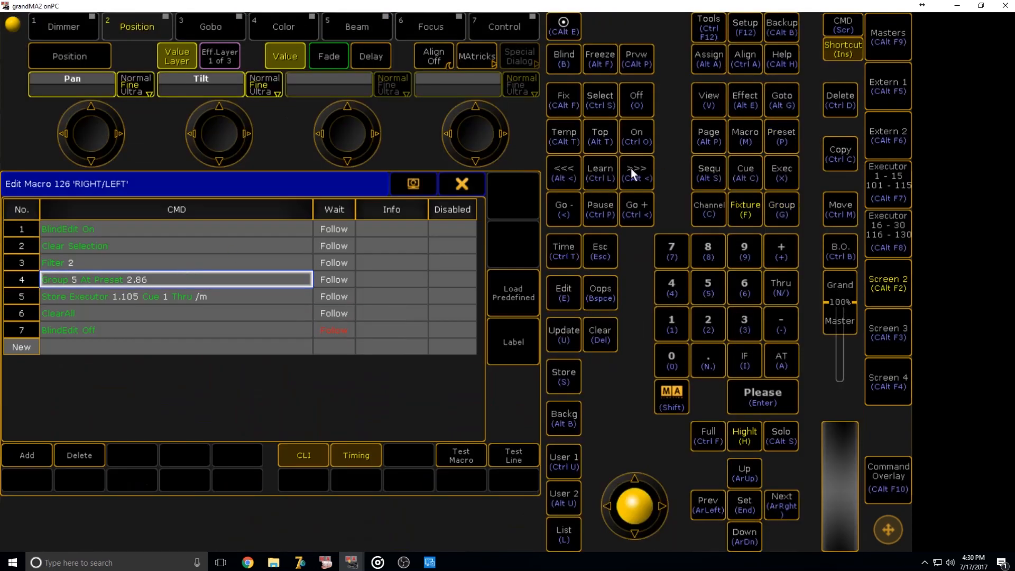
{"action": "left_click", "coordinate": [462, 184]}
Step: Run macros 123, 124 and 125 and trigger the POS executor to test their delays
{"action": "left_click", "coordinate": [128, 343]}
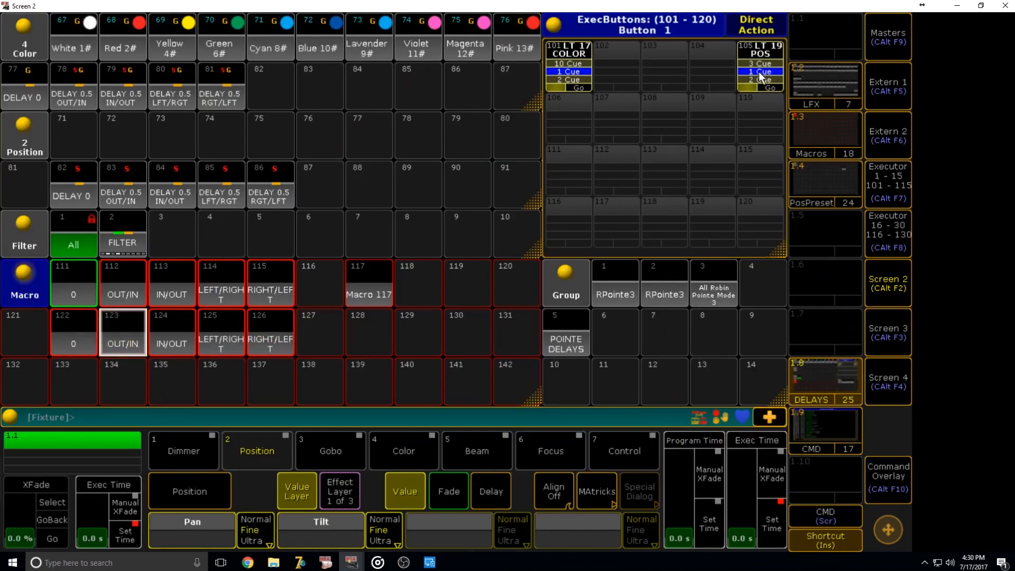
{"action": "left_click", "coordinate": [760, 73]}
{"action": "left_click", "coordinate": [182, 334]}
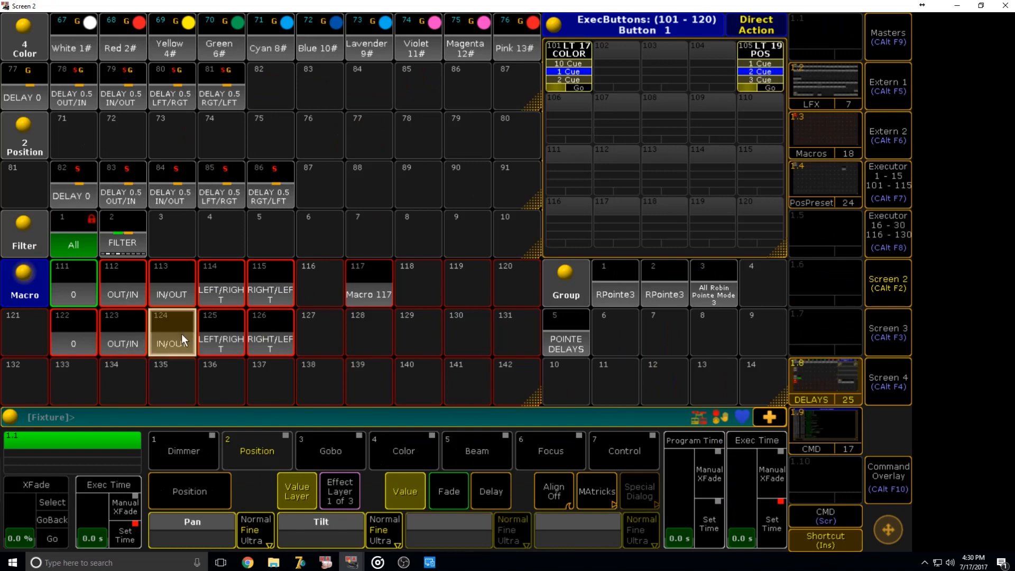
{"action": "left_click", "coordinate": [239, 329]}
{"action": "left_click", "coordinate": [762, 73]}
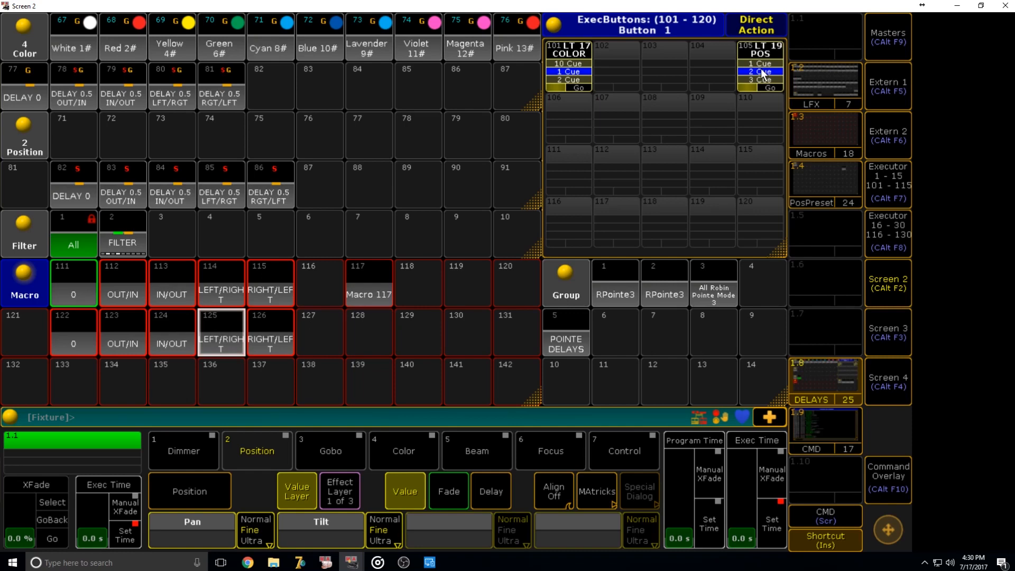
{"action": "key", "text": "c"}
{"action": "key", "text": "Escape"}
Step: Run macro 126 (RIGHT/LEFT) and step through the cues of the POS executor to test its delay
{"action": "left_click", "coordinate": [272, 329]}
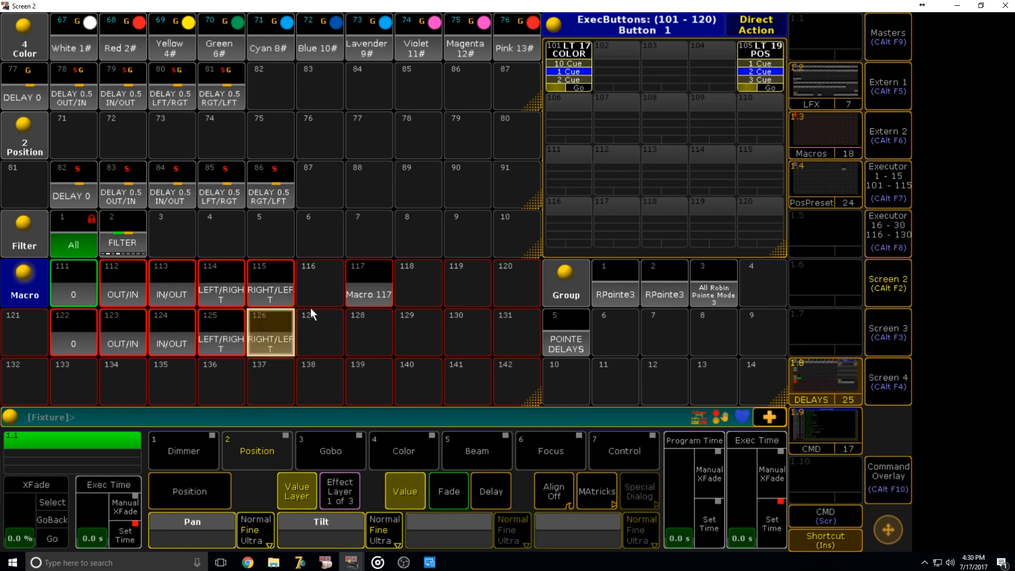
{"action": "left_click", "coordinate": [770, 75]}
{"action": "left_click", "coordinate": [769, 76]}
{"action": "left_click", "coordinate": [769, 75]}
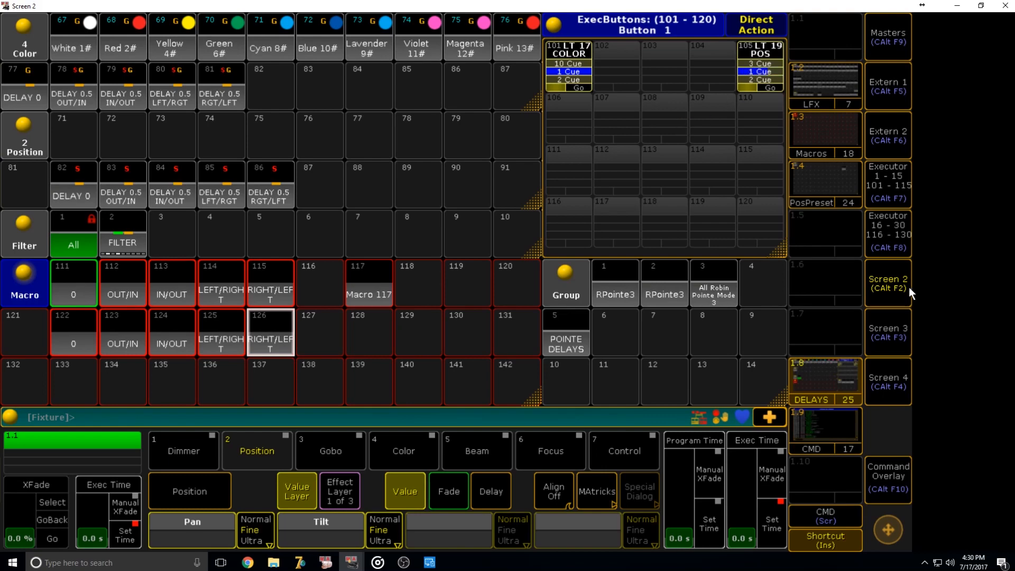
Step: Open the list of saved shows to load from the backup options
{"action": "left_click", "coordinate": [885, 281]}
{"action": "left_click", "coordinate": [894, 193]}
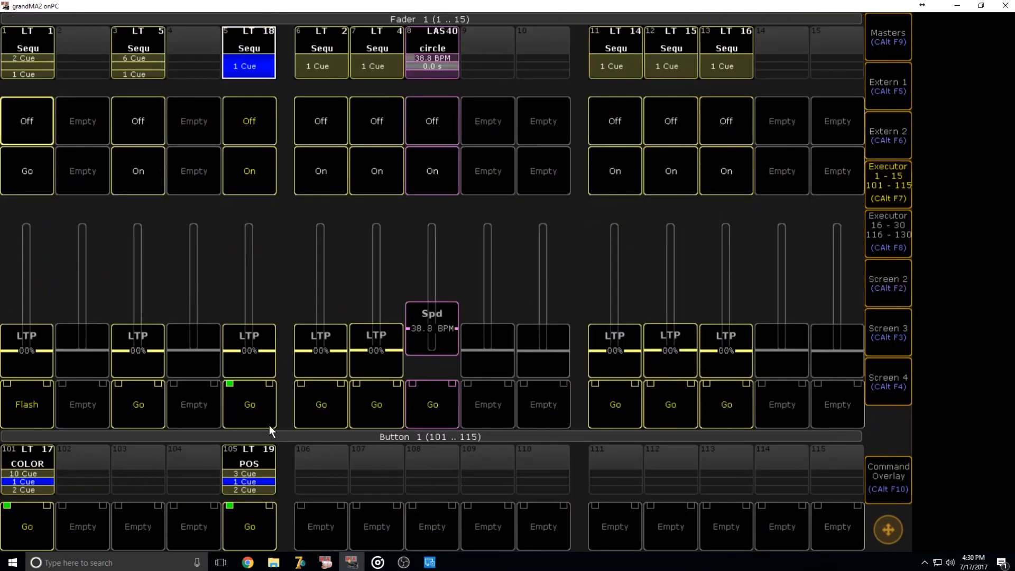
{"action": "left_click", "coordinate": [902, 136]}
{"action": "key", "text": "ctrl+alt+b"}
{"action": "key", "text": "ctrl+alt+b"}
{"action": "left_click", "coordinate": [779, 42]}
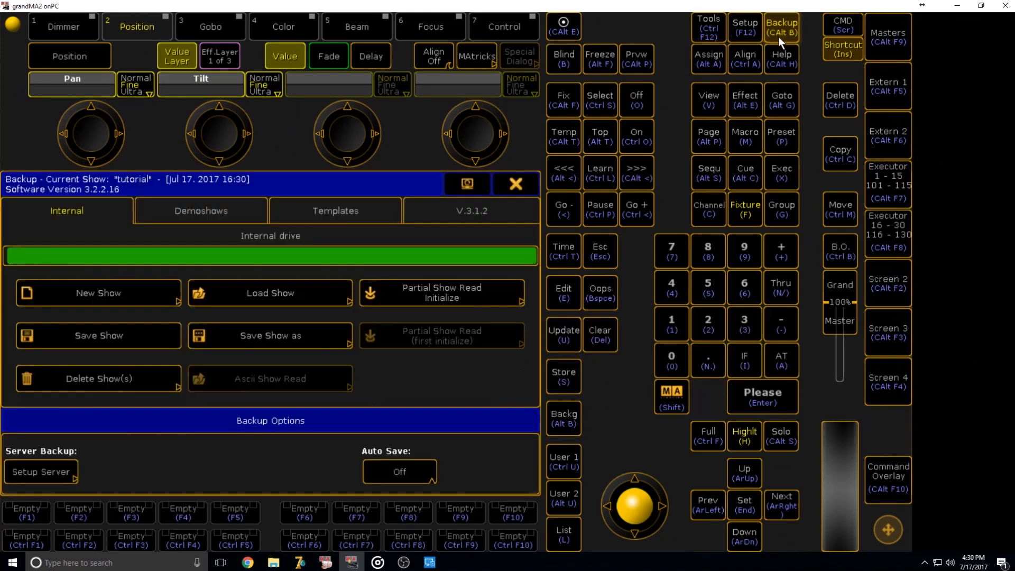
{"action": "left_click", "coordinate": [280, 294]}
Step: Load the 3.2 show file dated Jul 15, 2017 10:18 with all data categories checked
{"action": "left_click", "coordinate": [84, 252]}
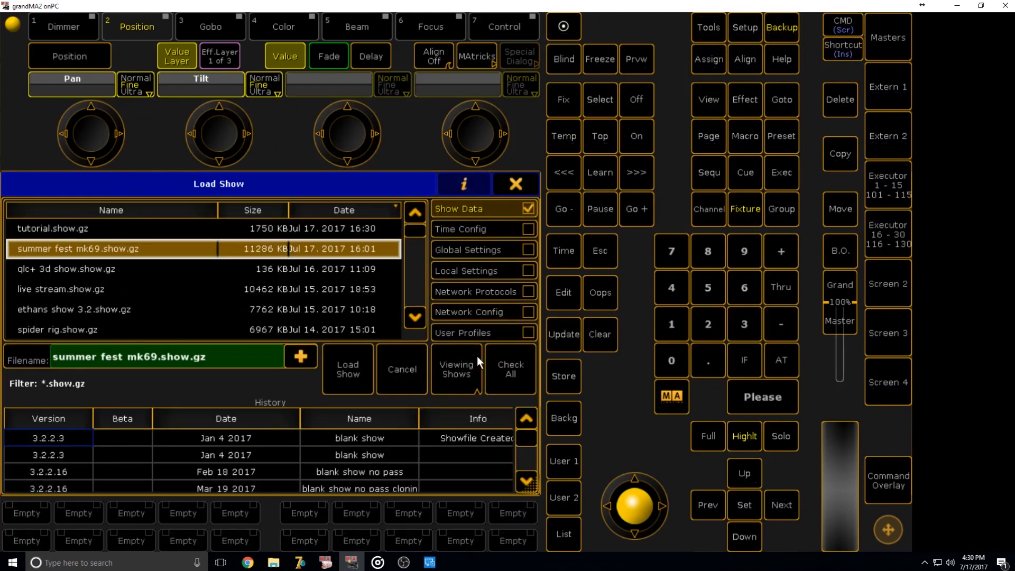
{"action": "left_click", "coordinate": [95, 291]}
{"action": "left_click", "coordinate": [82, 313]}
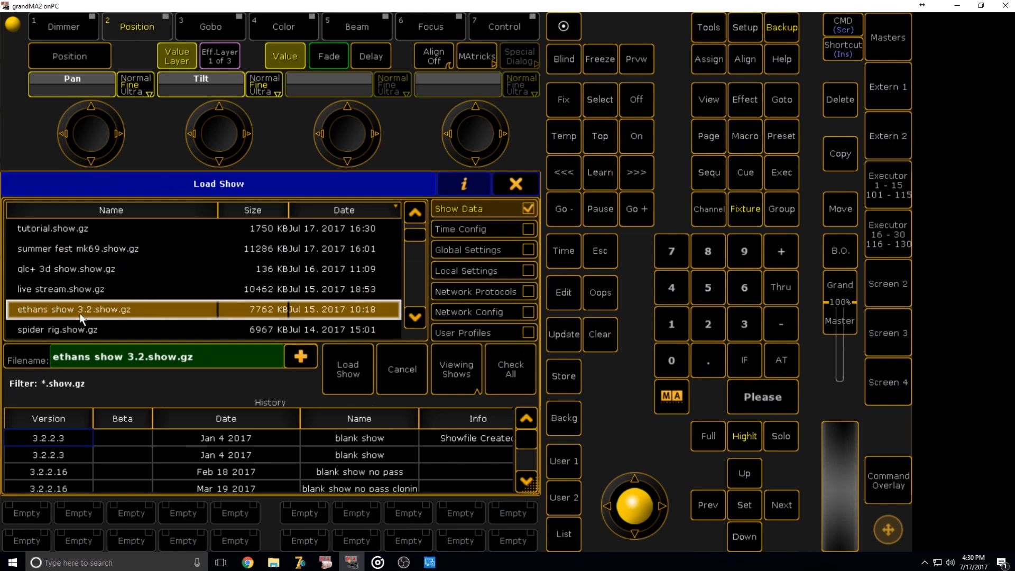
{"action": "left_click", "coordinate": [499, 382]}
{"action": "left_click", "coordinate": [356, 359]}
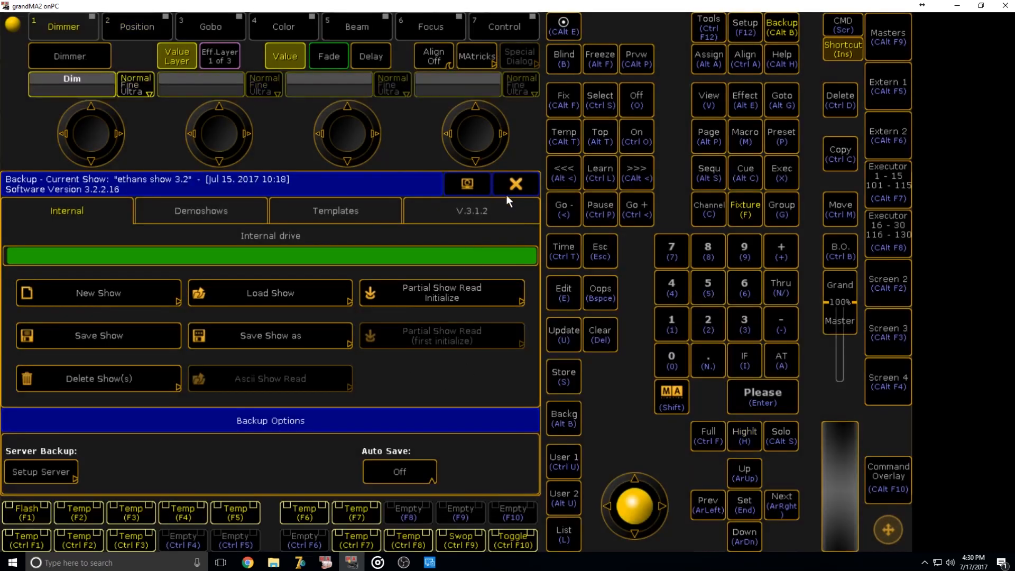
Step: Load tutorial.show.gz from the internal drive with all data categories checked
{"action": "left_click", "coordinate": [509, 189]}
{"action": "left_click", "coordinate": [781, 29]}
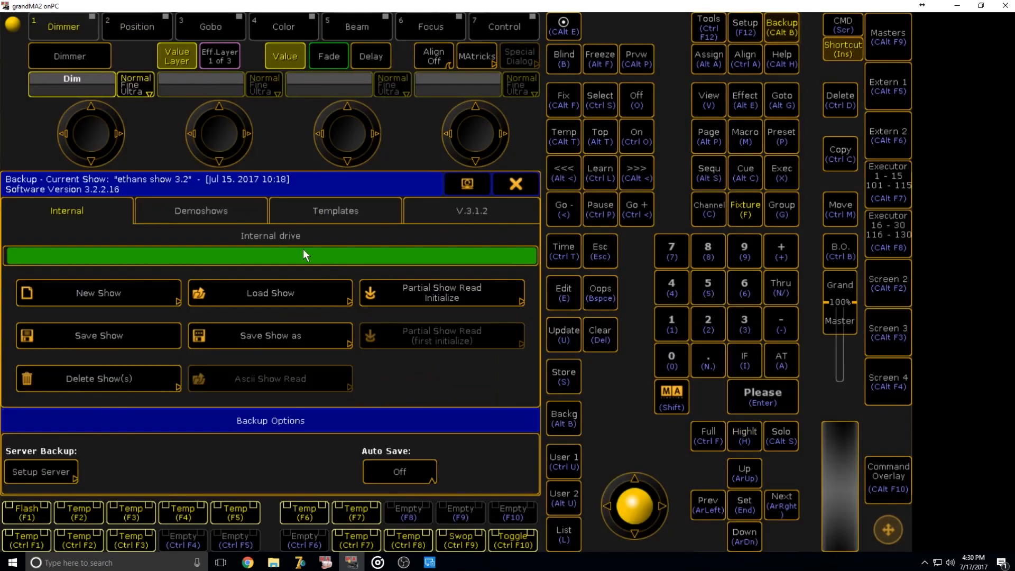
{"action": "left_click", "coordinate": [227, 299]}
{"action": "left_click", "coordinate": [81, 248]}
{"action": "left_click", "coordinate": [81, 228]}
{"action": "left_click", "coordinate": [511, 369]}
{"action": "left_click", "coordinate": [348, 369]}
{"action": "left_click", "coordinate": [271, 366]}
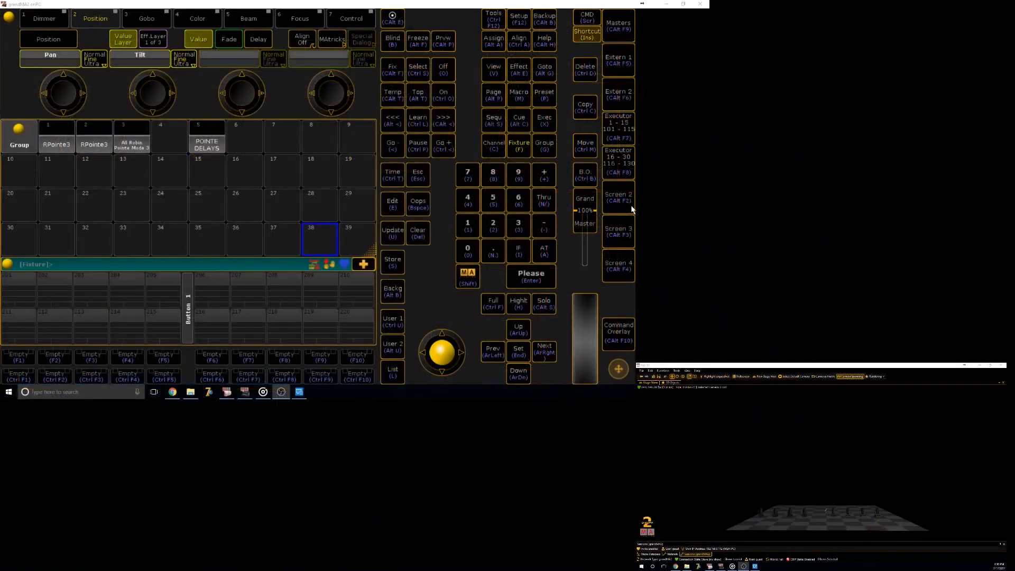
Step: Run macro 123 (OUT/IN) on screen 2 and raise the fader among executors 1-15
{"action": "left_click", "coordinate": [884, 279]}
{"action": "left_click", "coordinate": [96, 234]}
{"action": "left_click", "coordinate": [617, 132]}
{"action": "left_click_drag", "start_coordinate": [151, 251], "coordinate": [156, 156]}
{"action": "left_click", "coordinate": [618, 129]}
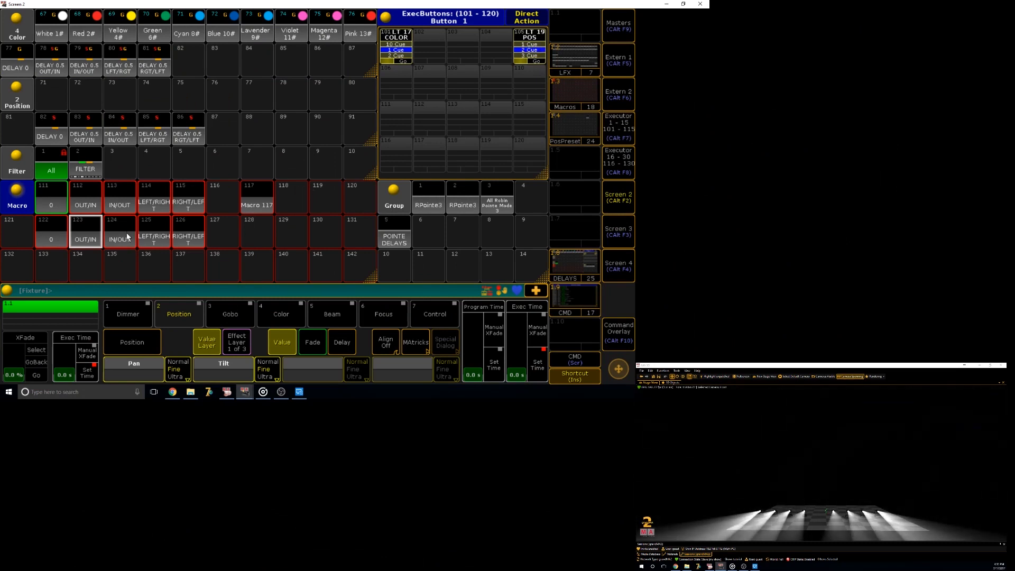
Step: Trigger the POS executor, and retrigger it after running each of macros 124, 125 and 126 to test their position delays
{"action": "left_click", "coordinate": [529, 51]}
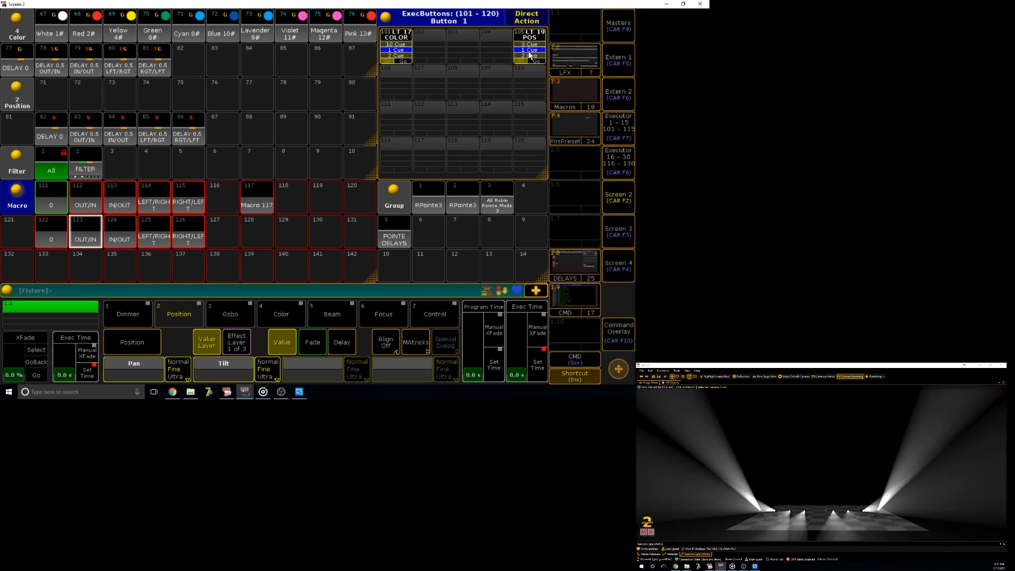
{"action": "left_click", "coordinate": [126, 236]}
{"action": "left_click", "coordinate": [535, 53]}
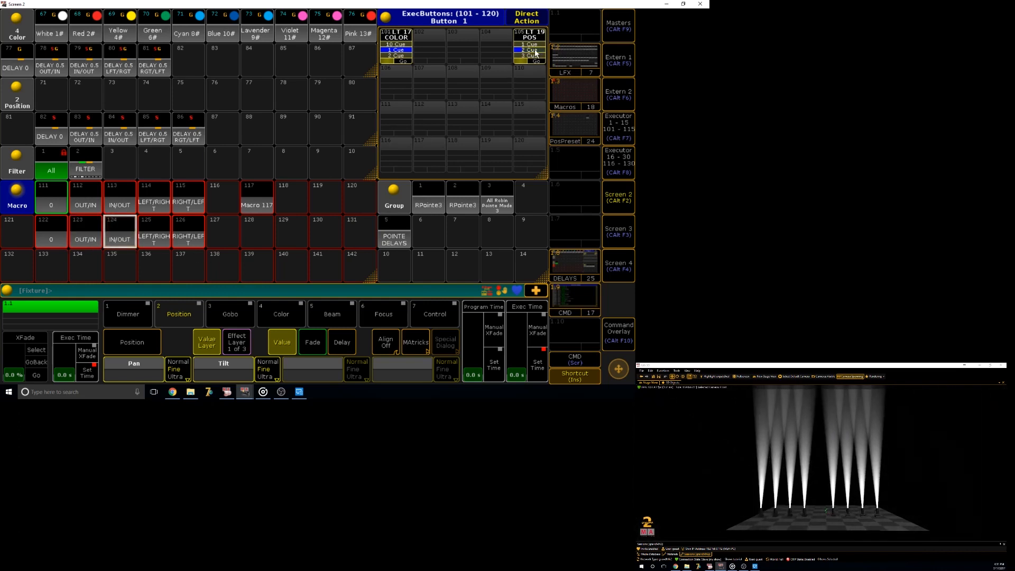
{"action": "left_click", "coordinate": [158, 235]}
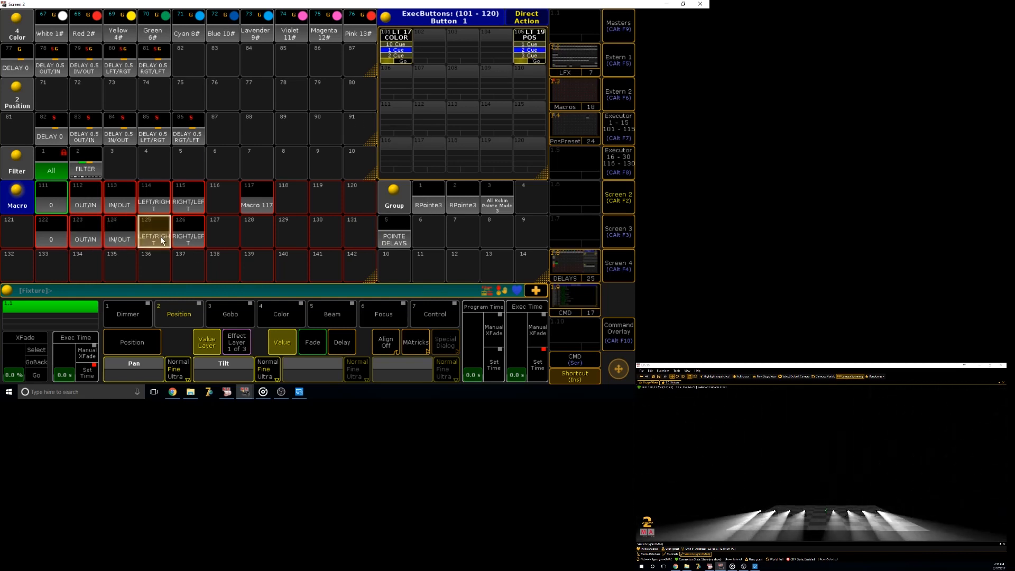
{"action": "left_click", "coordinate": [535, 56]}
{"action": "left_click", "coordinate": [188, 233]}
{"action": "left_click", "coordinate": [536, 52]}
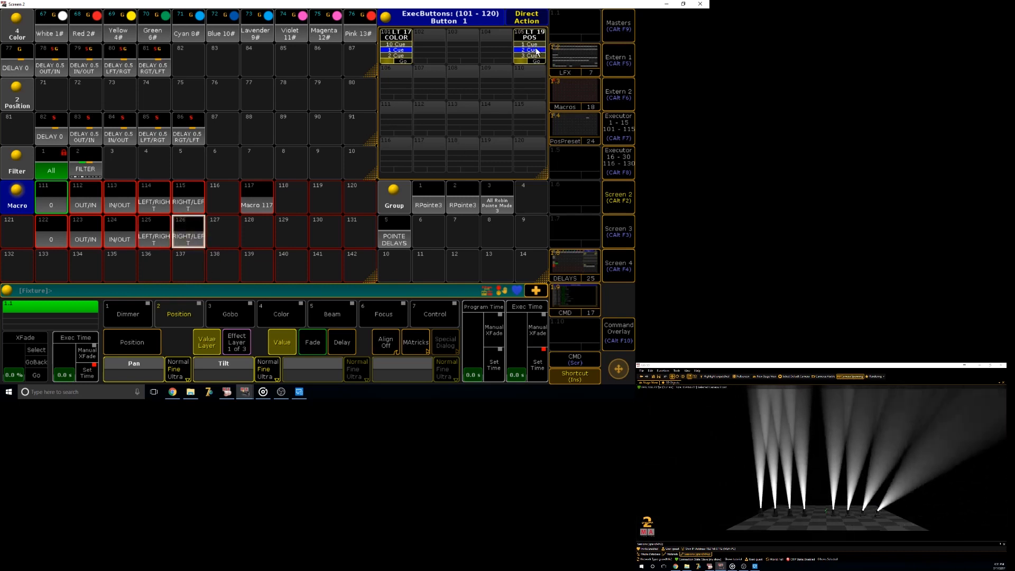
{"action": "left_click", "coordinate": [533, 52]}
Step: Pull the raised fader among executors 1-15 back down and close screen 2
{"action": "left_click", "coordinate": [622, 138]}
{"action": "left_click_drag", "start_coordinate": [156, 166], "coordinate": [153, 263]}
{"action": "left_click", "coordinate": [614, 139]}
{"action": "left_click", "coordinate": [615, 196]}
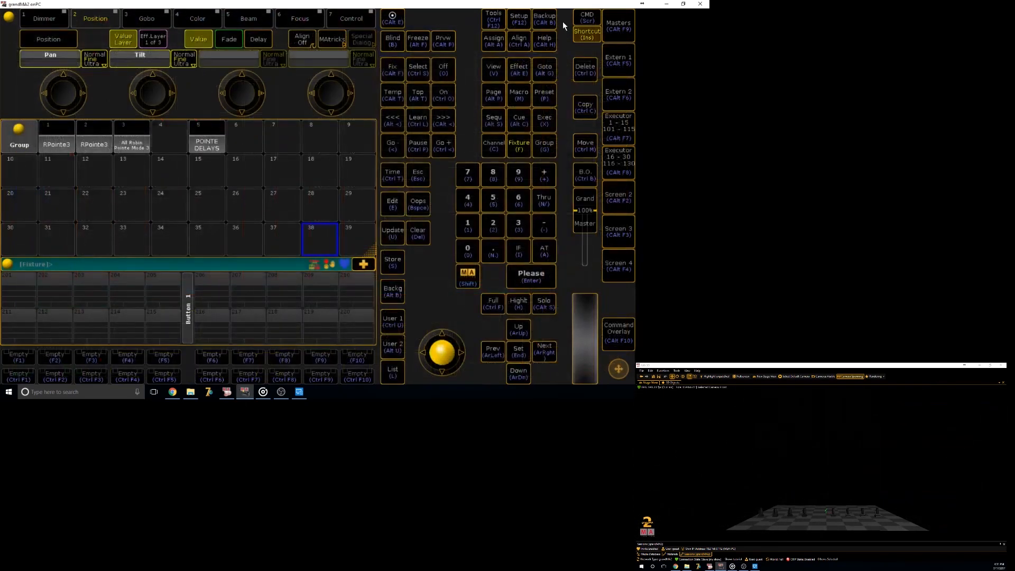
Step: Load the 3.2 show file dated Jul 15, 2017 10:18 with all data categories checked
{"action": "left_click", "coordinate": [544, 24]}
{"action": "left_click", "coordinate": [182, 205]}
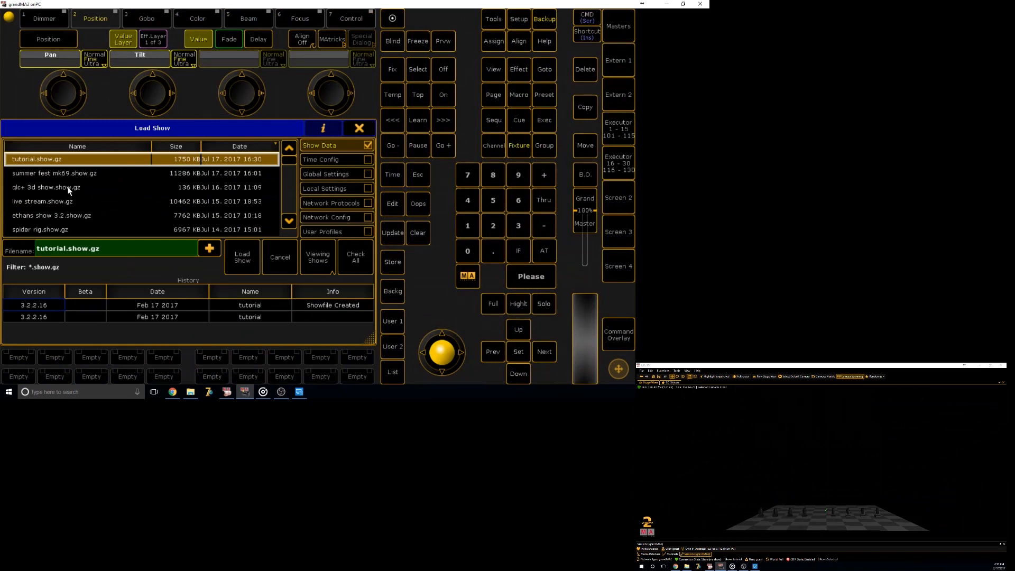
{"action": "left_click", "coordinate": [58, 216]}
{"action": "left_click", "coordinate": [342, 271]}
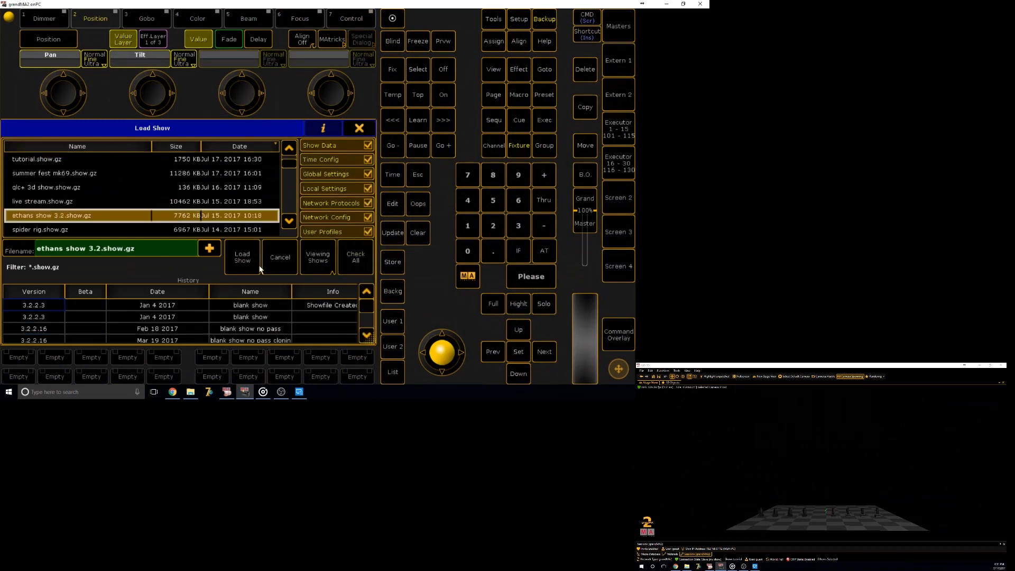
{"action": "left_click", "coordinate": [236, 259]}
{"action": "left_click", "coordinate": [180, 253]}
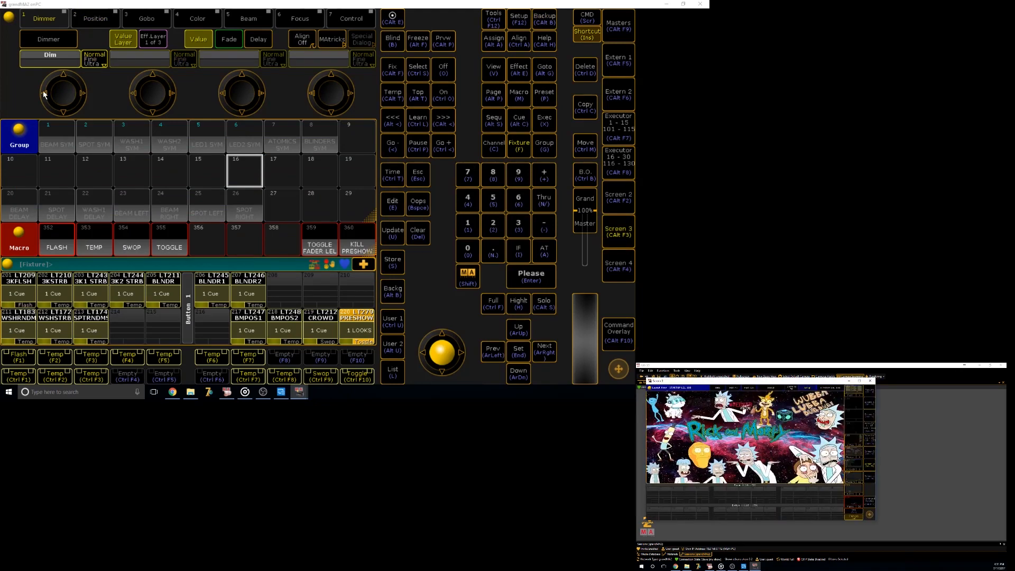
Step: Maximize the Screen 3 window and view its position and color preset pools
{"action": "left_click", "coordinate": [858, 380]}
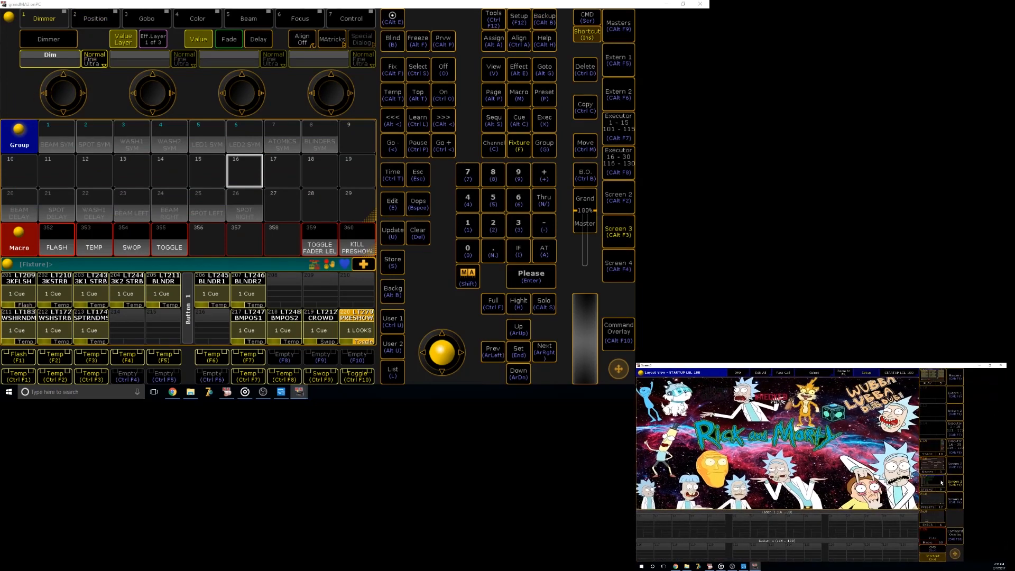
{"action": "left_click", "coordinate": [934, 463]}
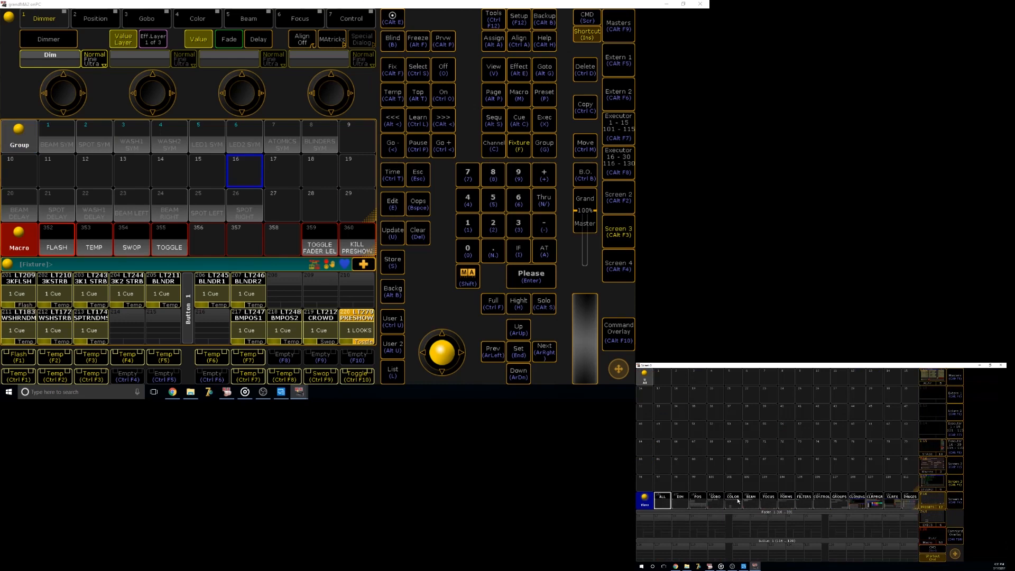
{"action": "left_click", "coordinate": [698, 502]}
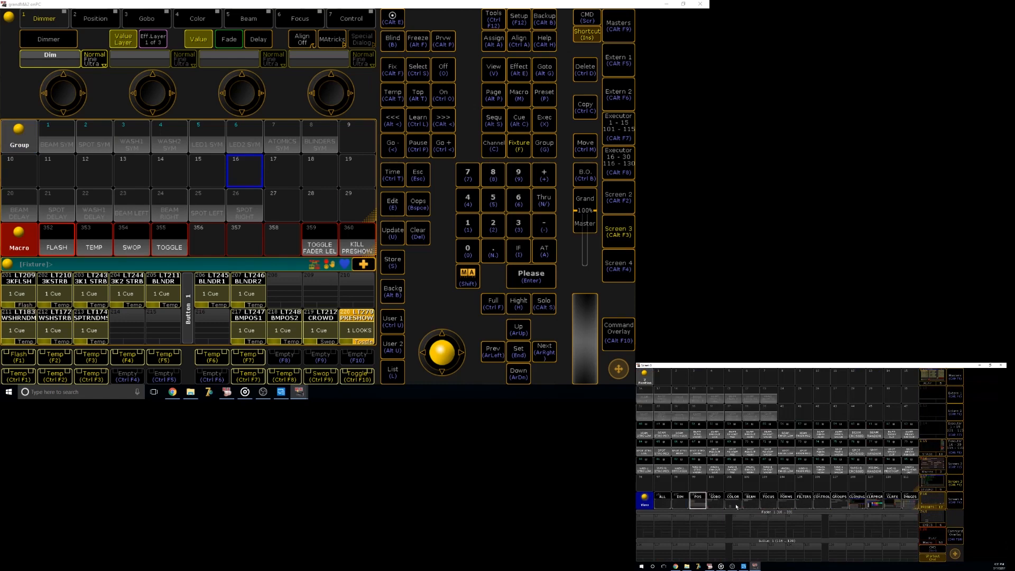
{"action": "left_click", "coordinate": [733, 502]}
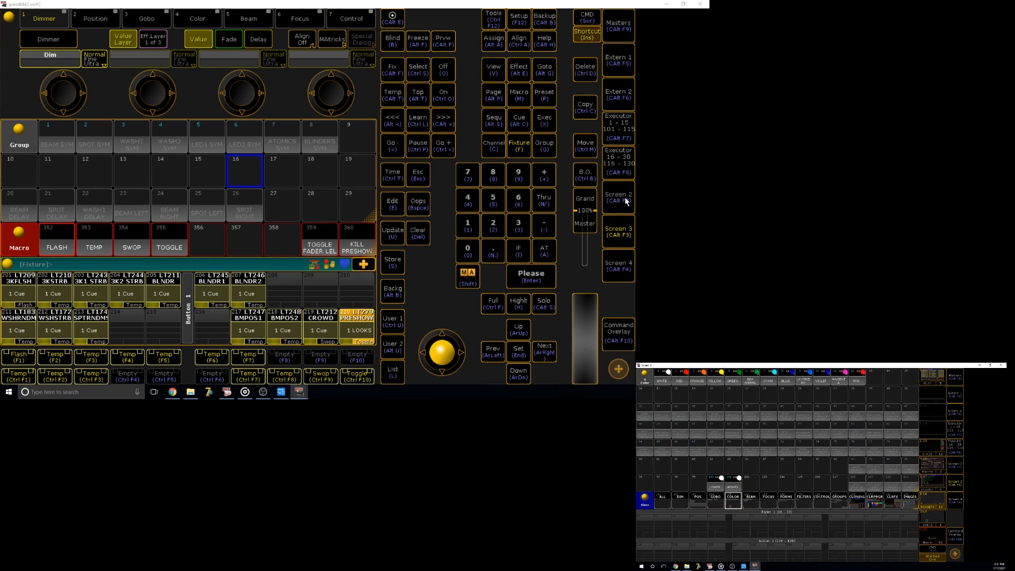
Step: Show the POSDELAY macro view on screen 2 and inspect the command lines of macro 224 (DELAY 0)
{"action": "left_click", "coordinate": [618, 199]}
{"action": "left_click", "coordinate": [573, 96]}
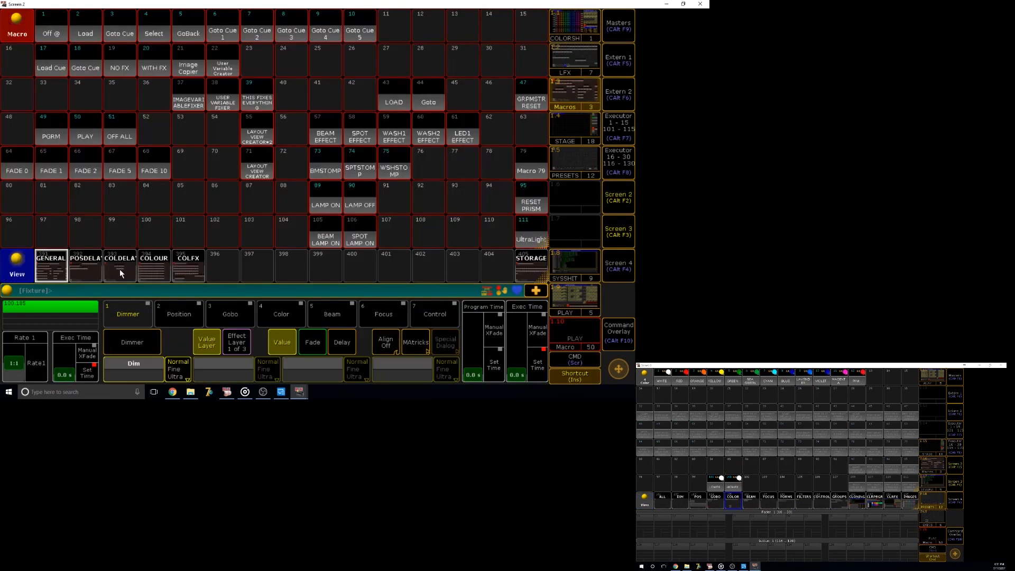
{"action": "left_click", "coordinate": [121, 274]}
{"action": "left_click", "coordinate": [99, 272]}
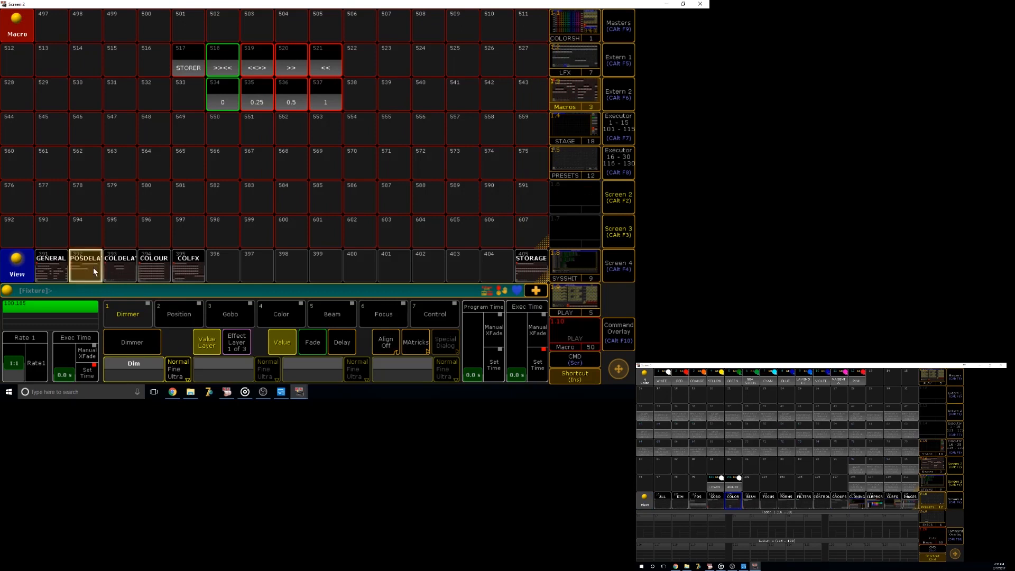
{"action": "right_click", "coordinate": [29, 177]}
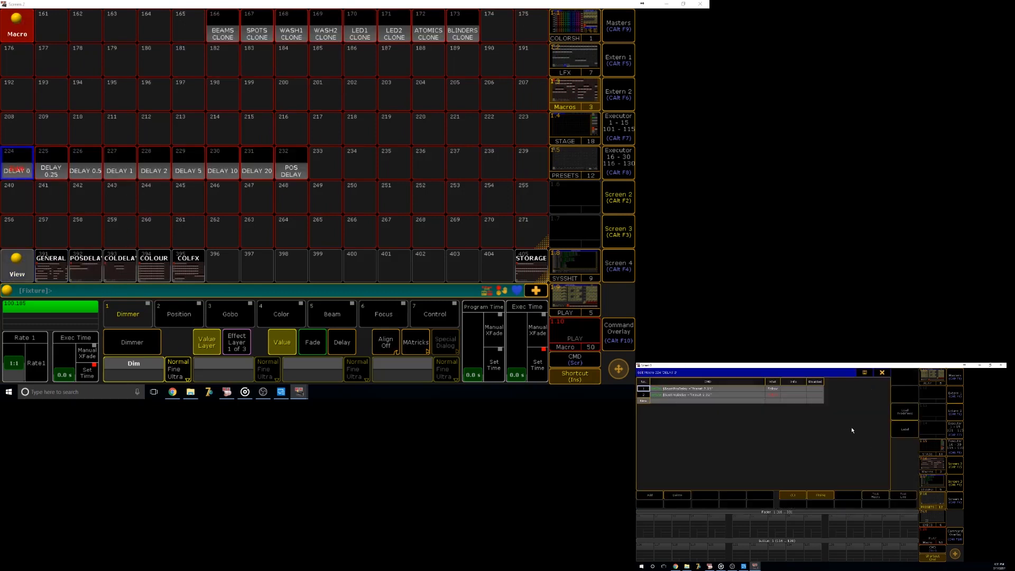
{"action": "left_click", "coordinate": [882, 372]}
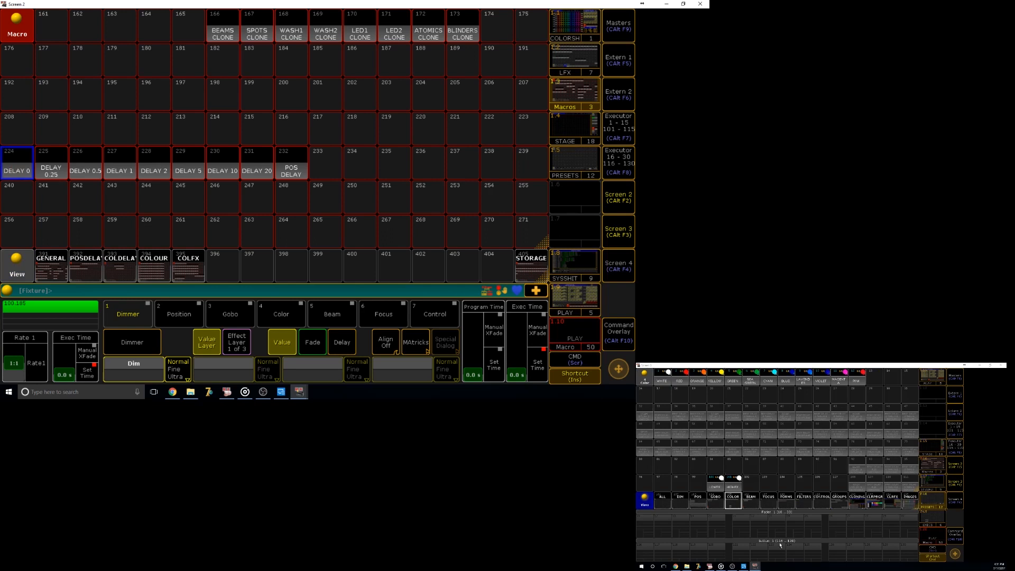
Step: Show the position presets on screen 3 and inspect the command lines of macros 224 (DELAY 0) and 232 (POS DELAY)
{"action": "left_click", "coordinate": [700, 505]}
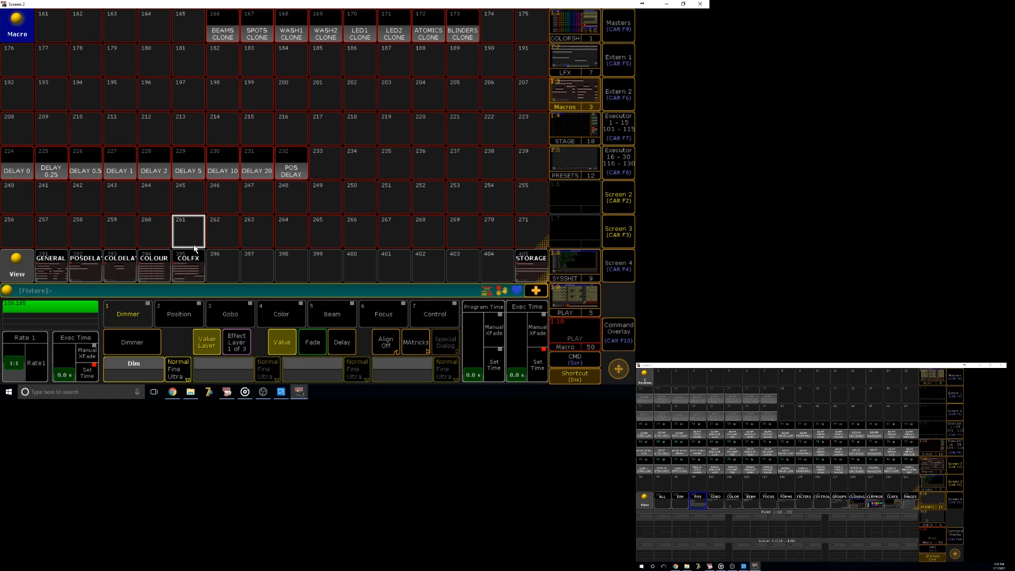
{"action": "right_click", "coordinate": [19, 167]}
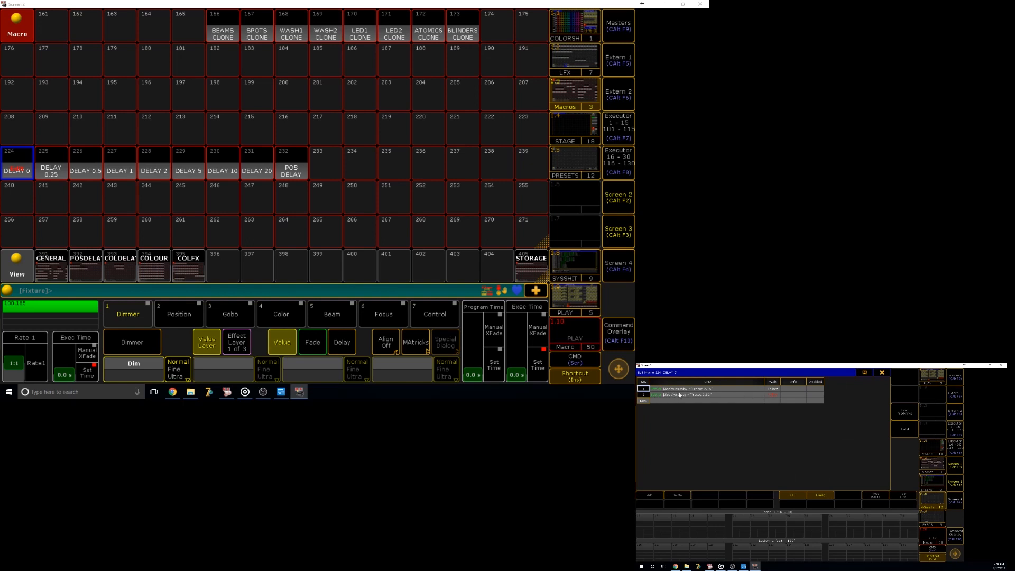
{"action": "left_click", "coordinate": [882, 373]}
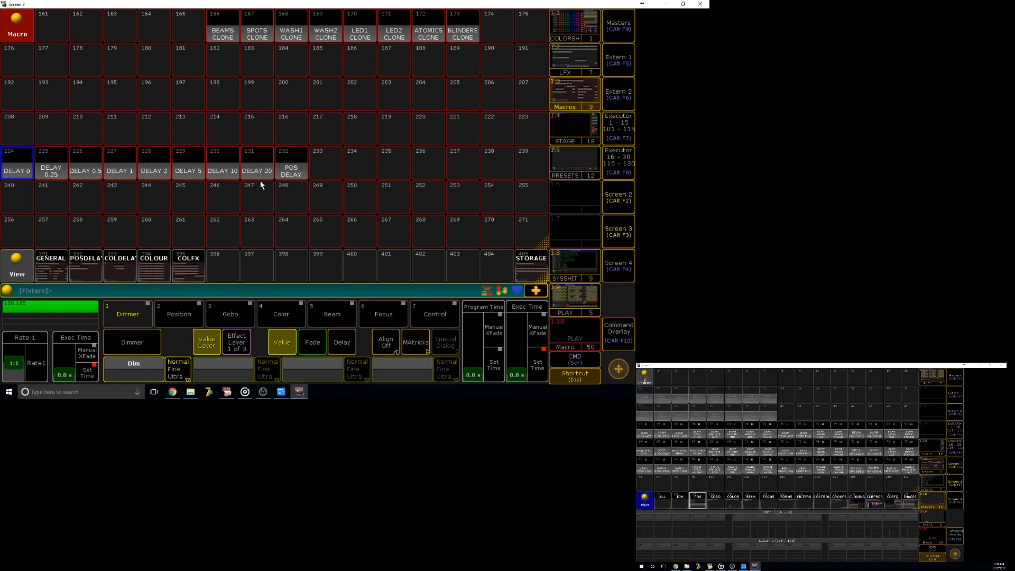
{"action": "right_click", "coordinate": [288, 174]}
{"action": "left_click_drag", "start_coordinate": [890, 406], "coordinate": [885, 365]}
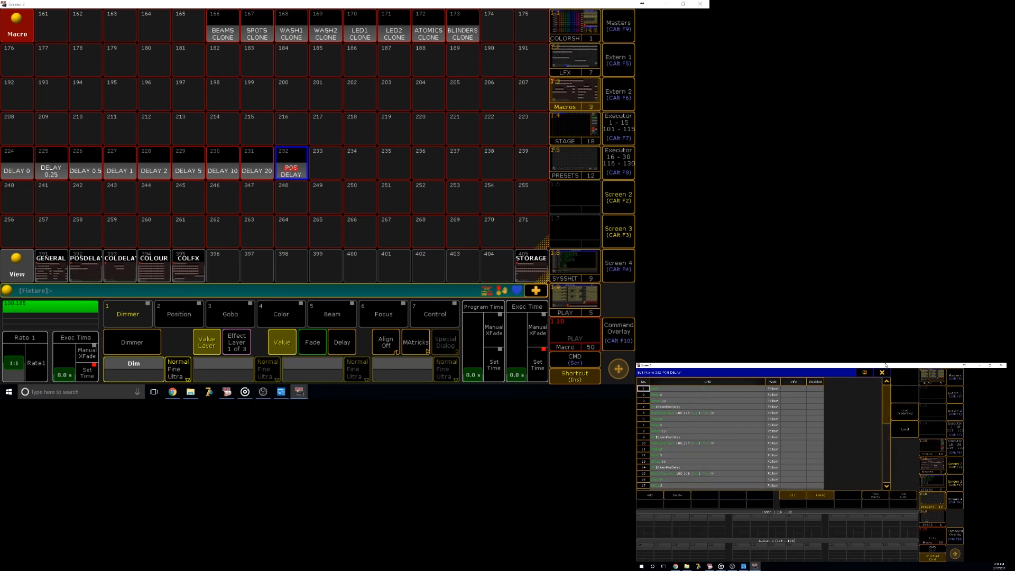
{"action": "left_click", "coordinate": [882, 373]}
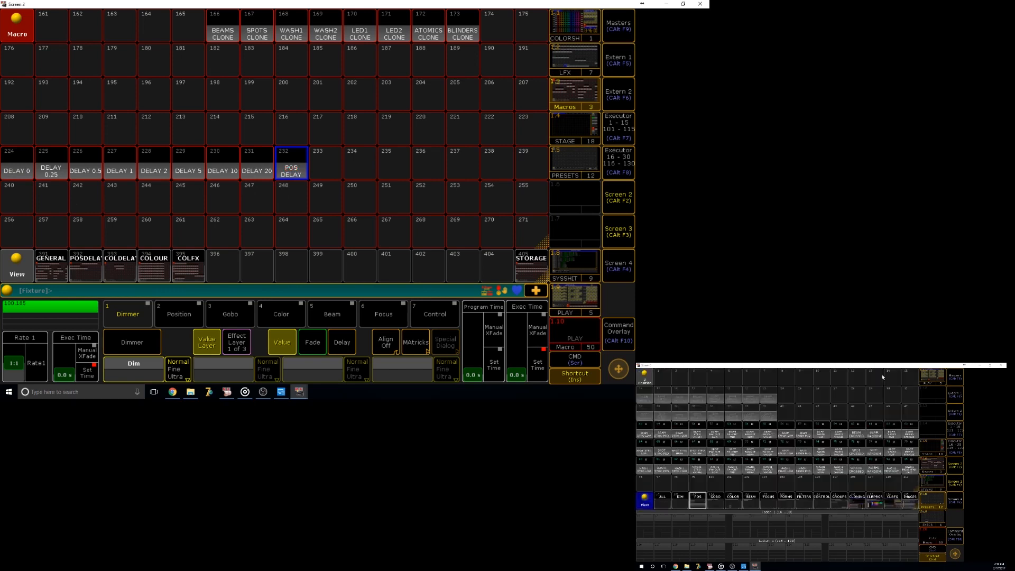
Step: Show the color delay macros alongside the color presets and try the <<>> and << direction macros
{"action": "left_click", "coordinate": [125, 269]}
{"action": "left_click", "coordinate": [732, 499]}
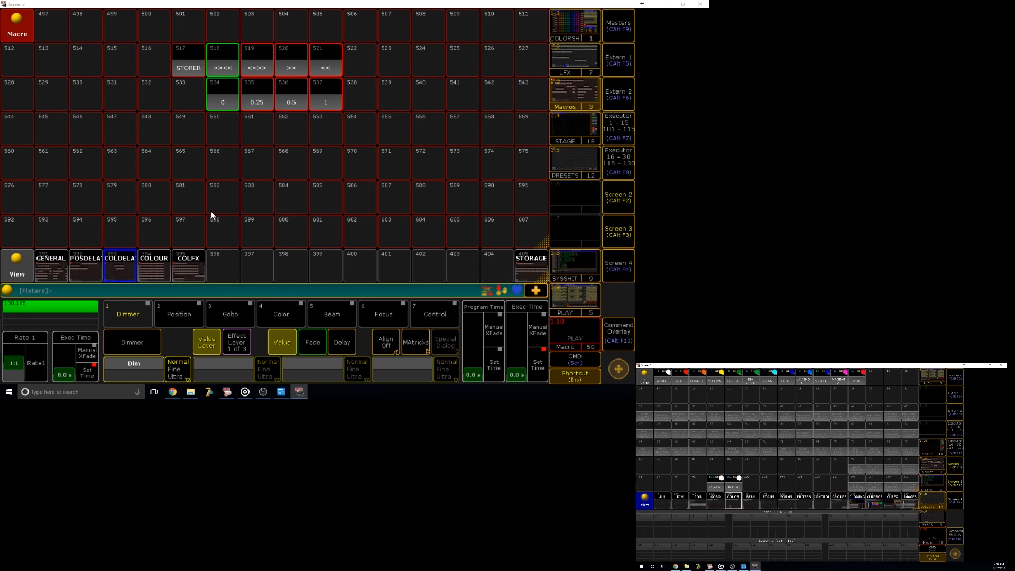
{"action": "left_click", "coordinate": [259, 67]}
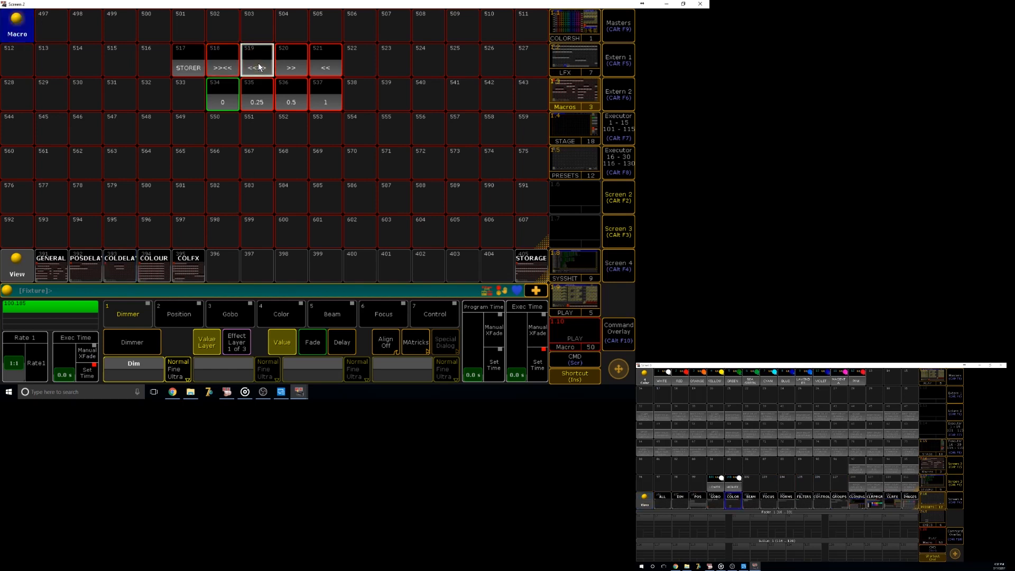
{"action": "left_click", "coordinate": [332, 66]}
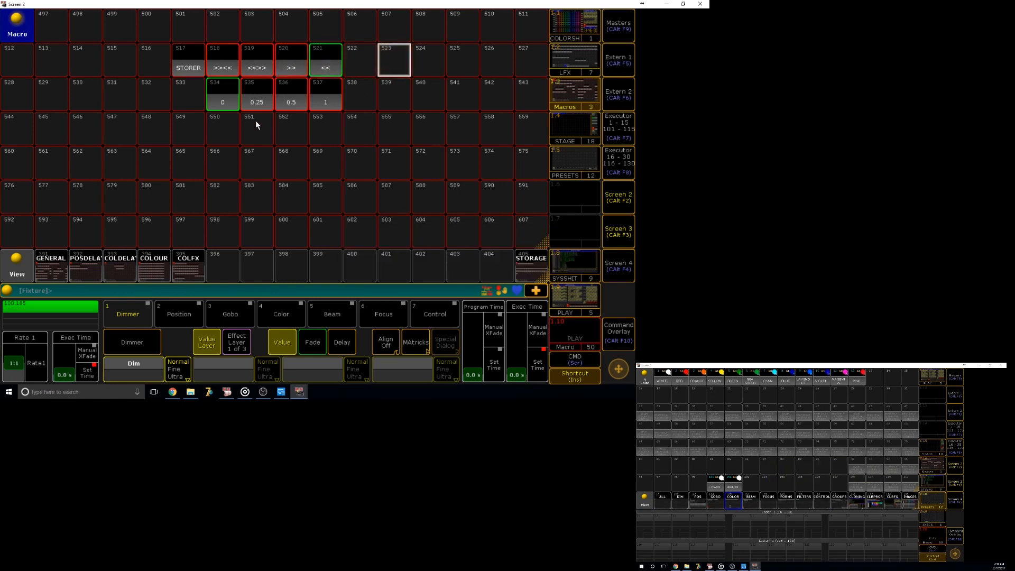
Step: Try the 0.25, 0.5 and 1 delay-time macros, and reselect delay 0 with the >><< direction
{"action": "left_click", "coordinate": [258, 98]}
{"action": "left_click", "coordinate": [296, 96]}
{"action": "left_click", "coordinate": [330, 93]}
{"action": "left_click", "coordinate": [221, 103]}
{"action": "left_click", "coordinate": [218, 69]}
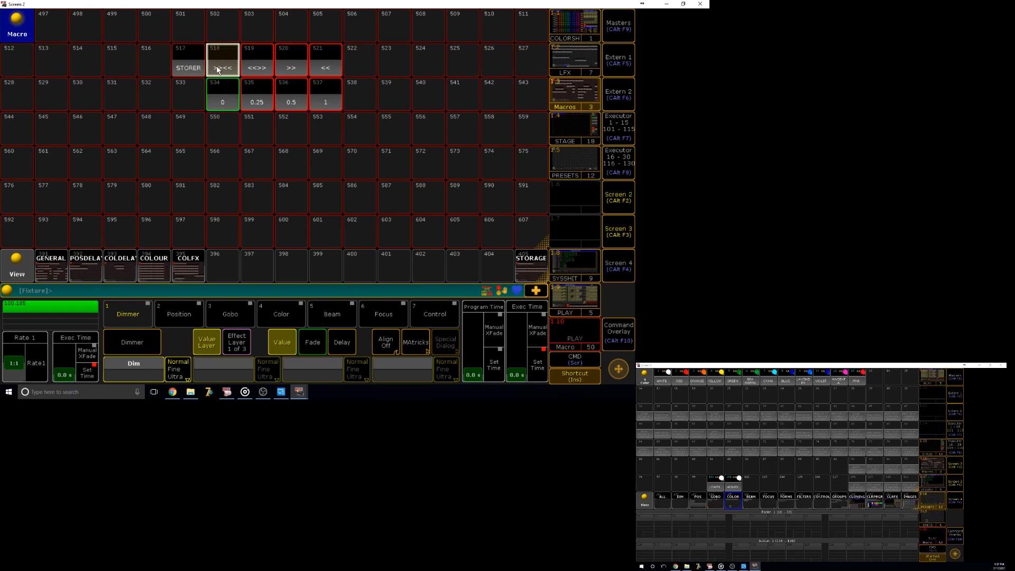
{"action": "left_click", "coordinate": [386, 92]}
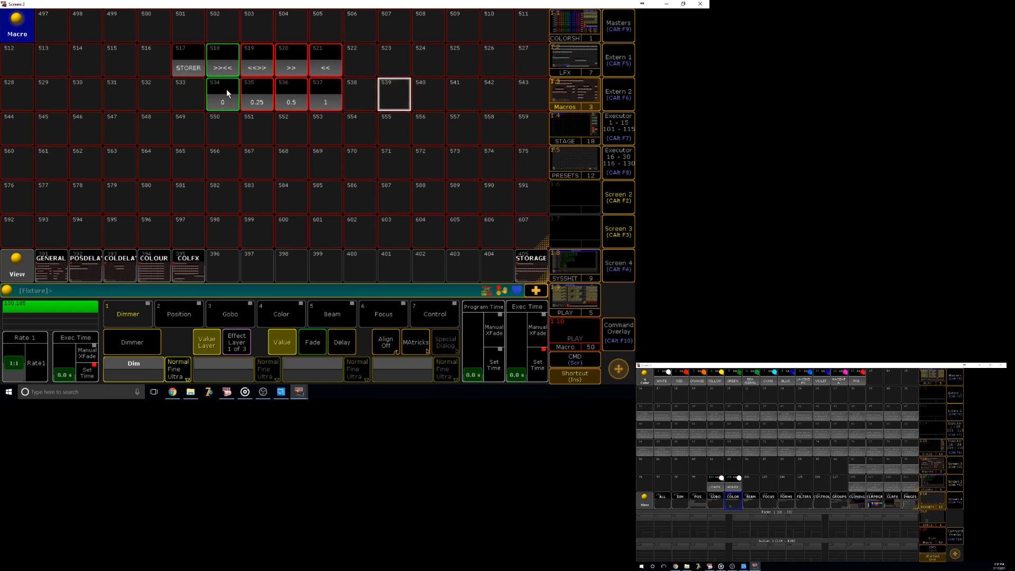
Step: Inspect the command lines of direction macro 518 (>><<) and open macro 517 (STORER)
{"action": "left_click", "coordinate": [227, 59]}
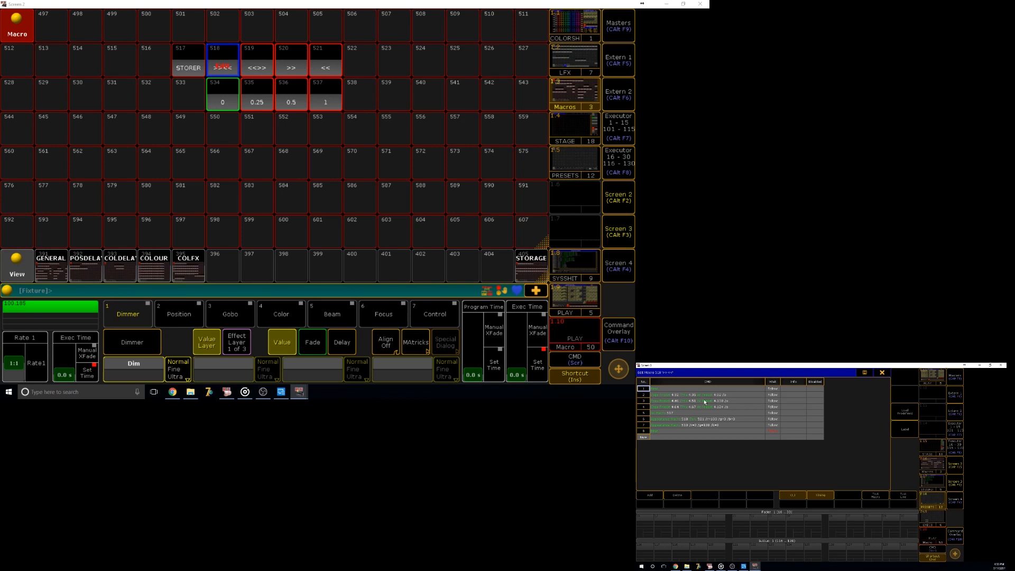
{"action": "left_click", "coordinate": [881, 372]}
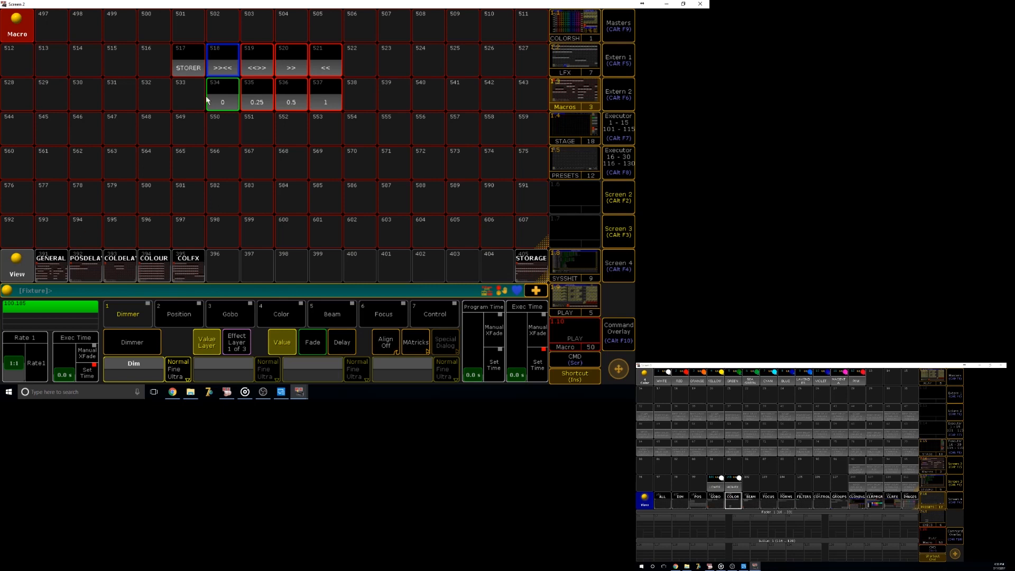
{"action": "right_click", "coordinate": [185, 67]}
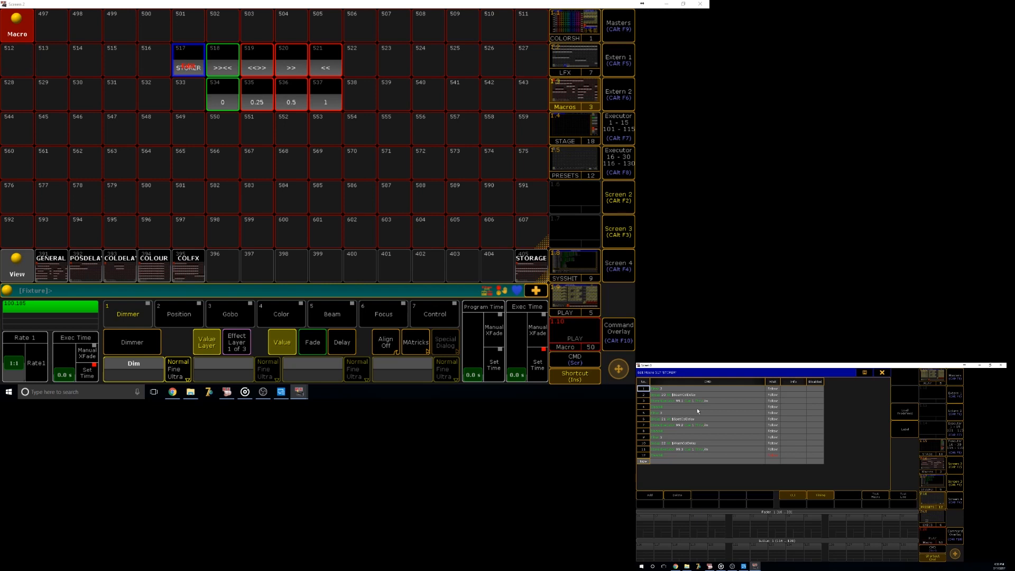
Step: Draft SetVar $PosDelay ="Preset 4.92 on the command line and clear it without executing it
{"action": "left_click", "coordinate": [69, 290]}
{"action": "left_click", "coordinate": [54, 289]}
{"action": "type", "text": "SetVar"}
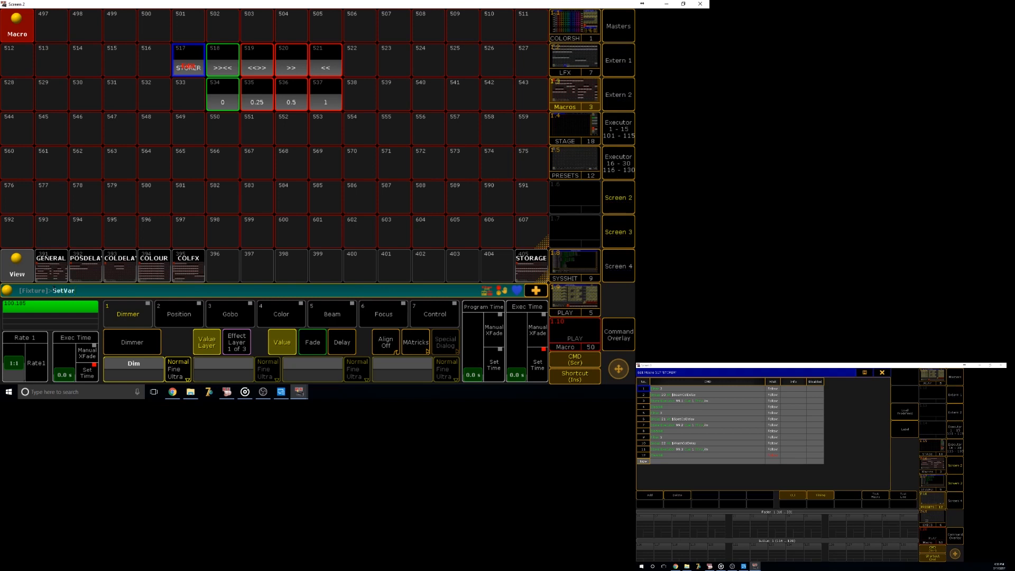
{"action": "type", "text": " $PosDelay =\"Preset 4.92"}
{"action": "key", "text": "BackSpace"}
{"action": "key", "text": "BackSpace"}
{"action": "key", "text": "BackSpace"}
{"action": "key", "text": "BackSpace"}
{"action": "key", "text": "BackSpace"}
{"action": "key", "text": "BackSpace"}
{"action": "key", "text": "BackSpace"}
{"action": "key", "text": "BackSpace"}
{"action": "key", "text": "BackSpace"}
{"action": "key", "text": "BackSpace"}
{"action": "key", "text": "BackSpace"}
{"action": "key", "text": "BackSpace"}
{"action": "key", "text": "BackSpace"}
{"action": "key", "text": "BackSpace"}
{"action": "key", "text": "BackSpace"}
{"action": "key", "text": "BackSpace"}
{"action": "key", "text": "BackSpace"}
{"action": "key", "text": "BackSpace"}
{"action": "key", "text": "BackSpace"}
{"action": "key", "text": "BackSpace"}
Step: Close the STORER macro's editor and inspect the command lines of delay macro 534 (0) and direction macro 519 (<<>>)
{"action": "left_click", "coordinate": [885, 374]}
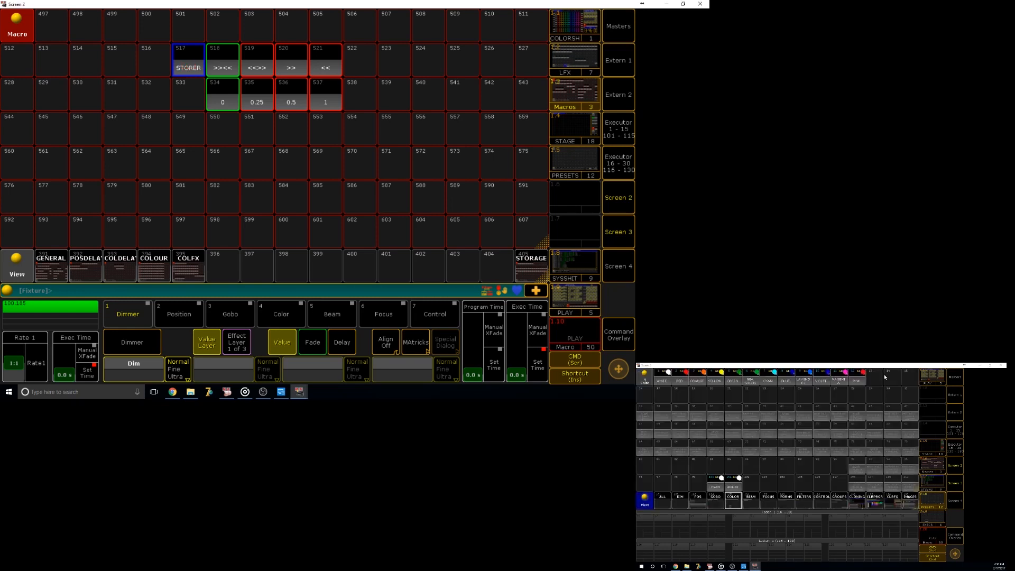
{"action": "right_click", "coordinate": [225, 103]}
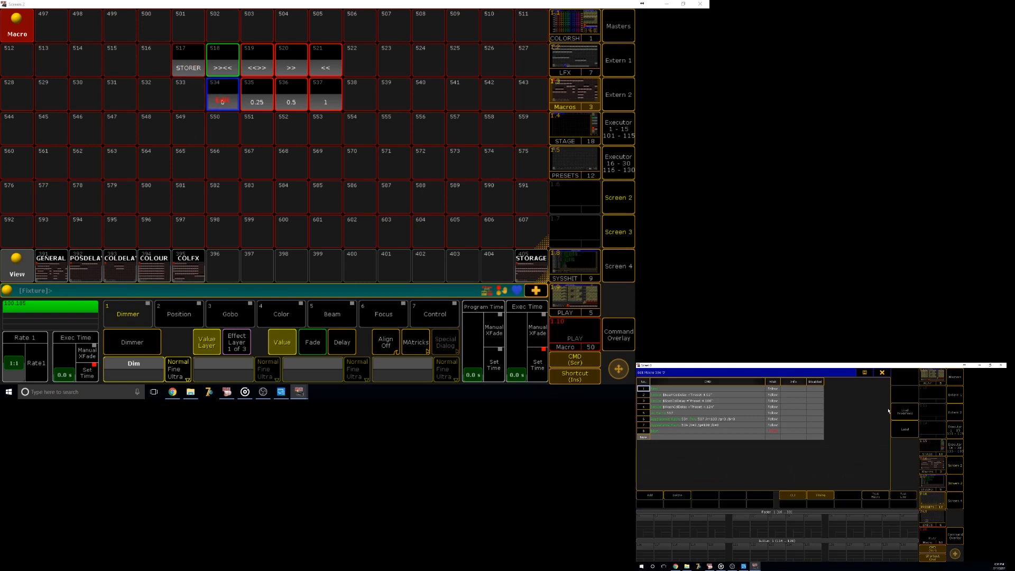
{"action": "left_click", "coordinate": [882, 372]}
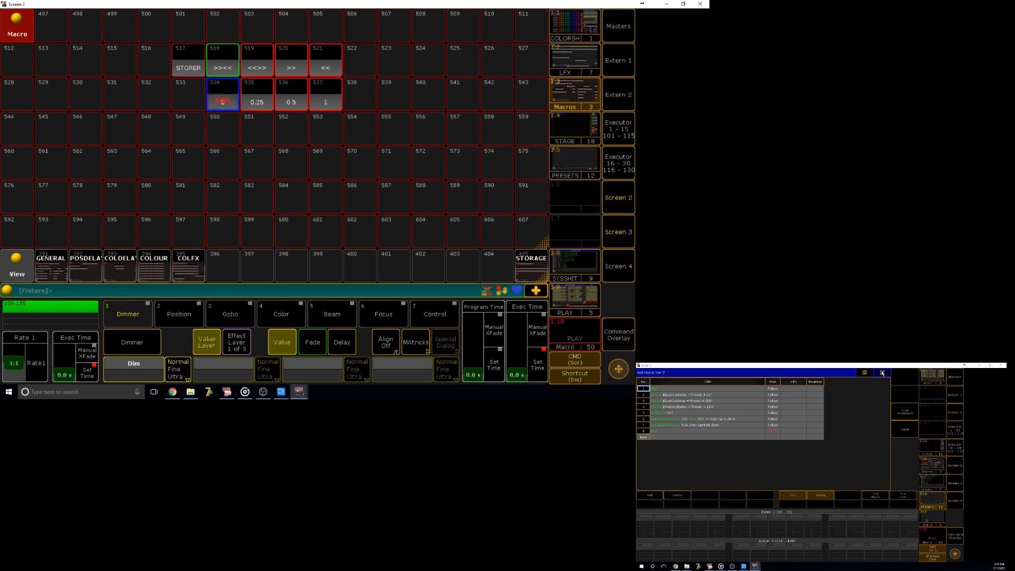
{"action": "left_click", "coordinate": [265, 58]}
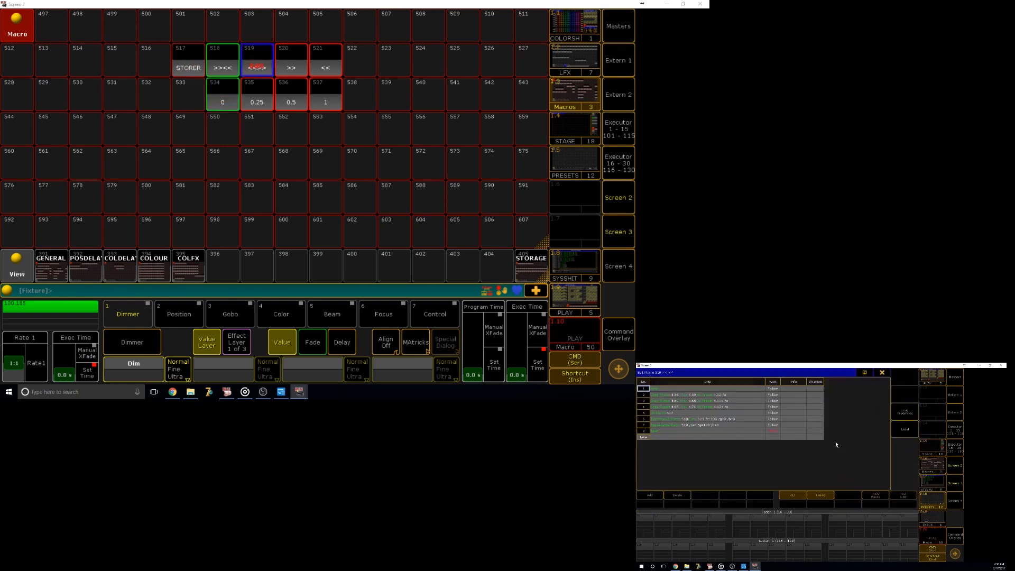
{"action": "left_click", "coordinate": [882, 372]}
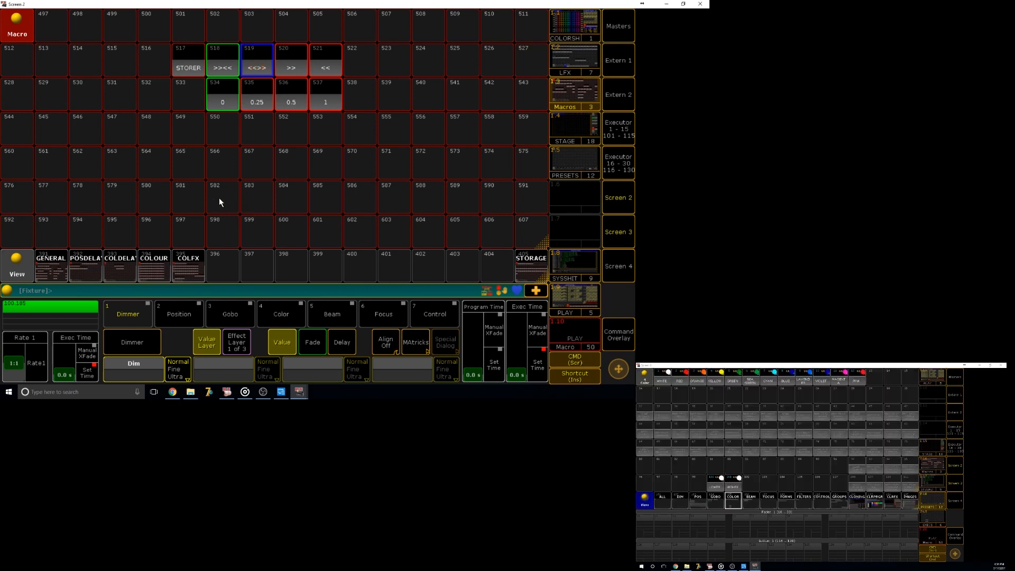
Step: Inspect the command lines of delay-time macros 535 (0.25) and 536 (0.5), closing each editor again
{"action": "left_click", "coordinate": [371, 65]}
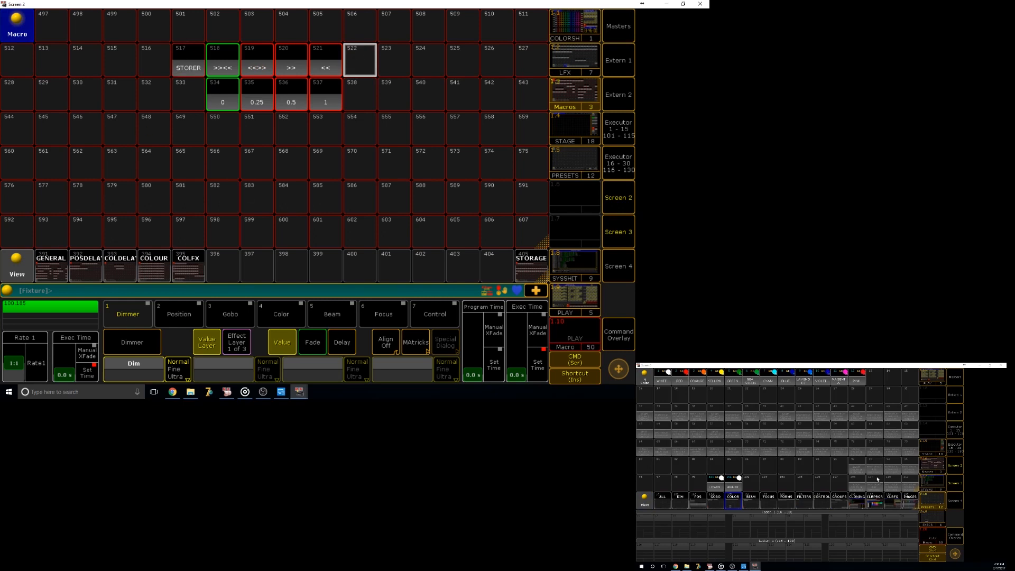
{"action": "left_click", "coordinate": [267, 103]}
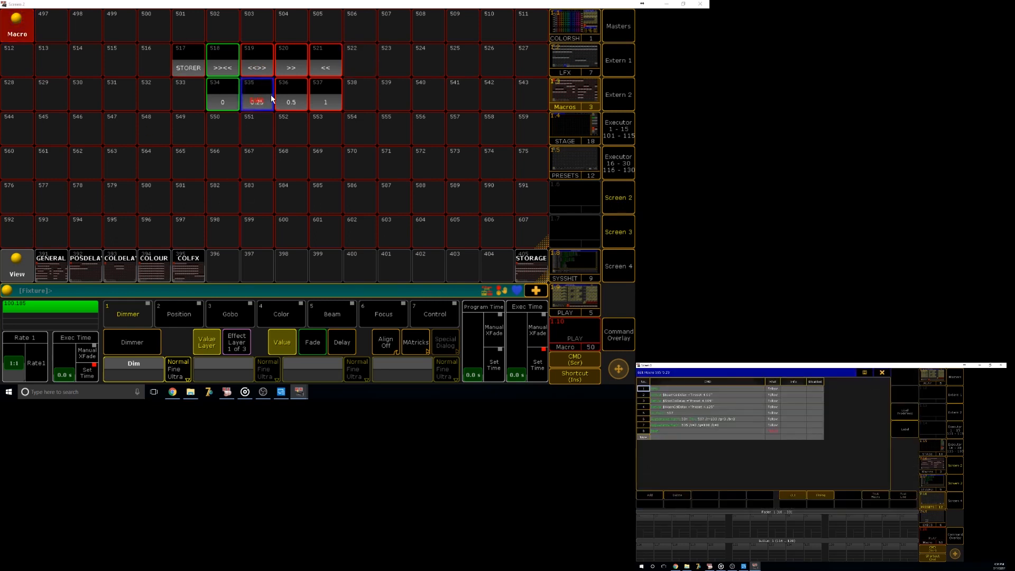
{"action": "left_click", "coordinate": [881, 373]}
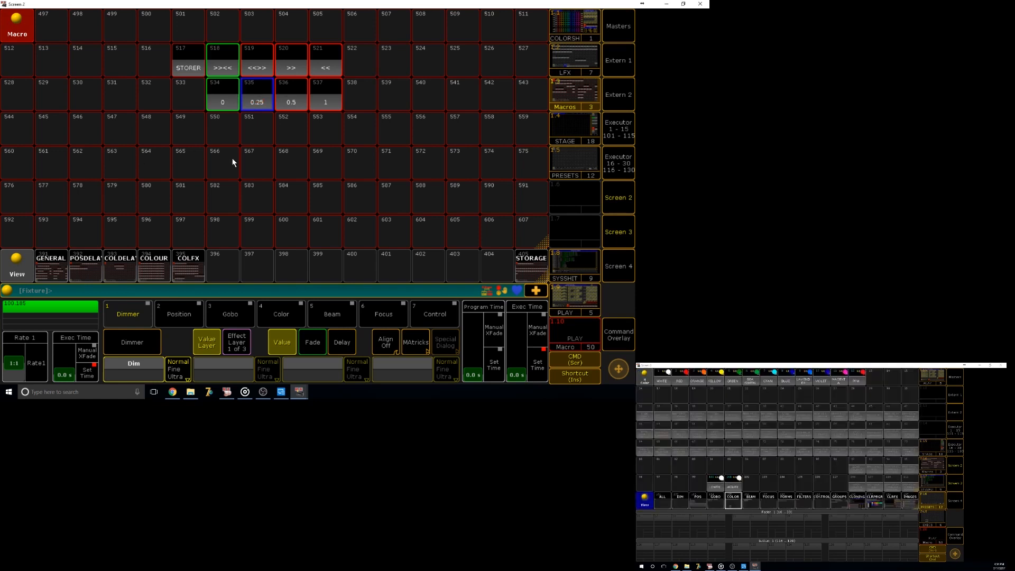
{"action": "left_click", "coordinate": [292, 99]}
{"action": "left_click", "coordinate": [300, 105]}
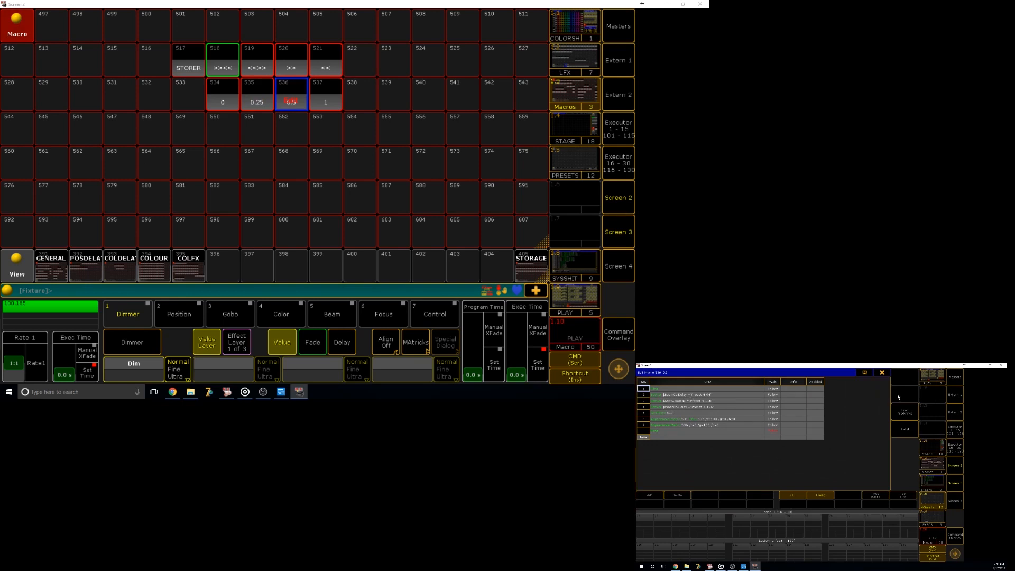
{"action": "left_click", "coordinate": [882, 373]}
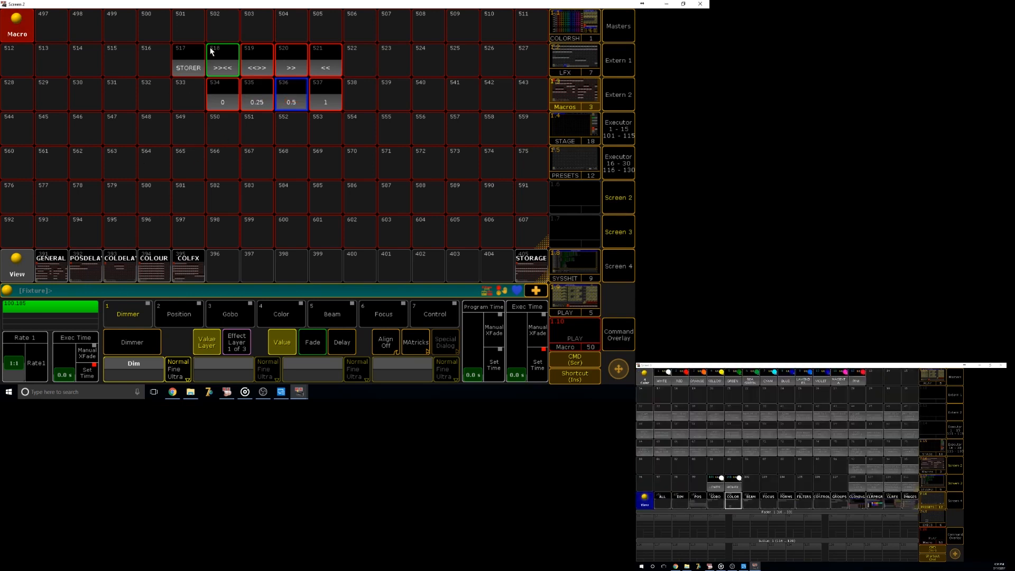
Step: Review the command lines of macro 517 (STORER) and direction macro 518 (>><<), closing each editor again
{"action": "right_click", "coordinate": [201, 65]}
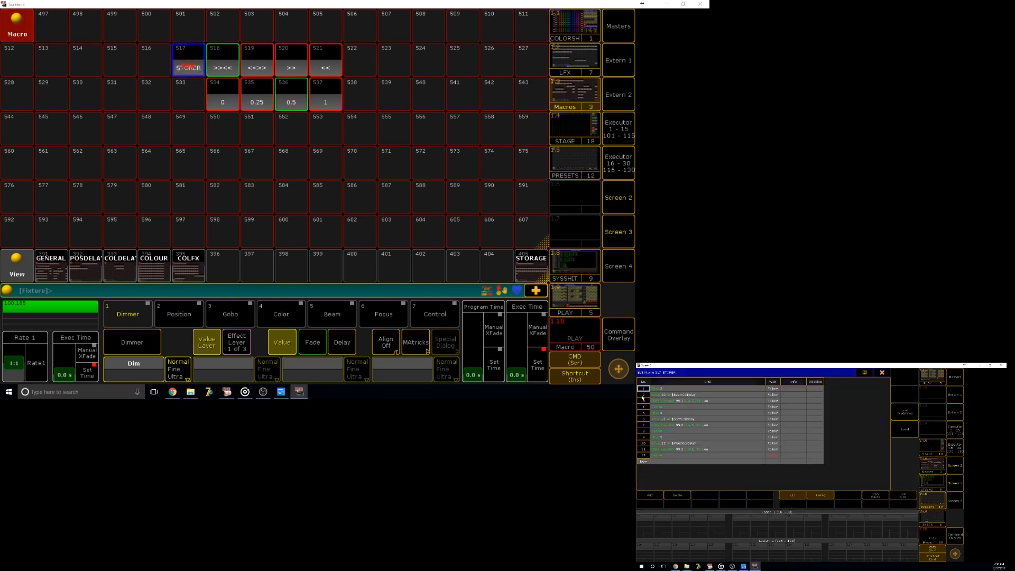
{"action": "left_click", "coordinate": [881, 372]}
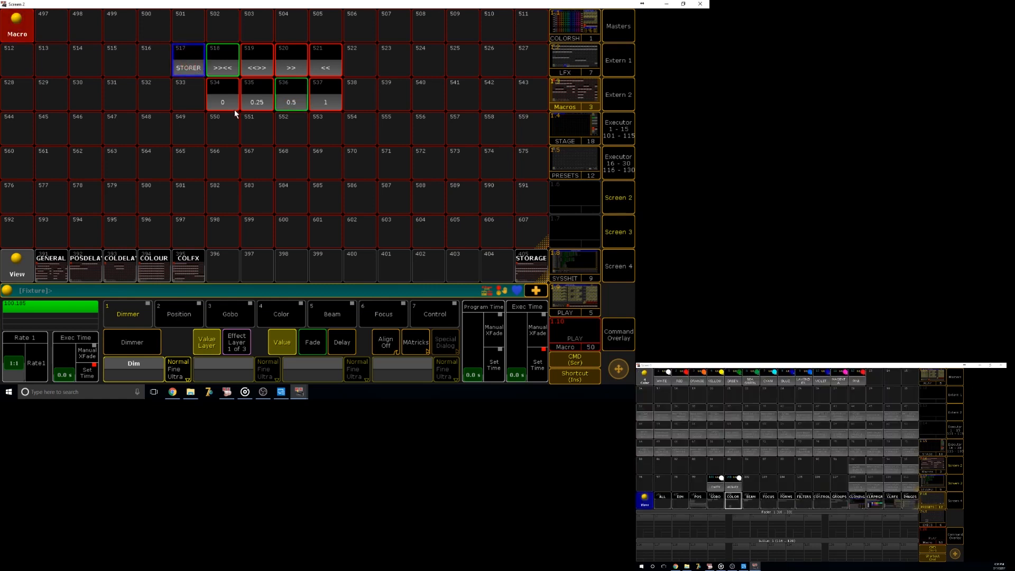
{"action": "right_click", "coordinate": [232, 64]}
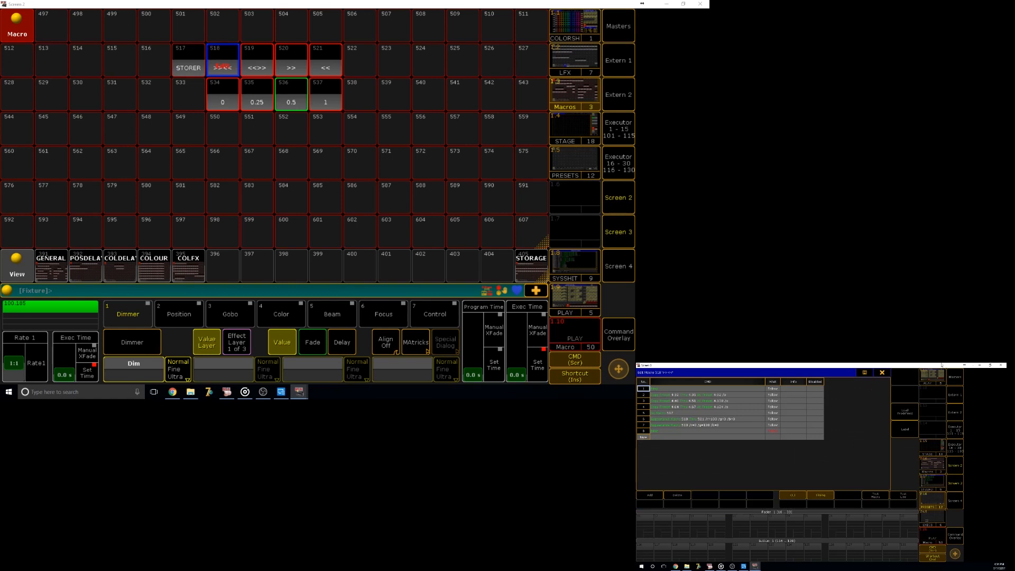
{"action": "left_click", "coordinate": [882, 372]}
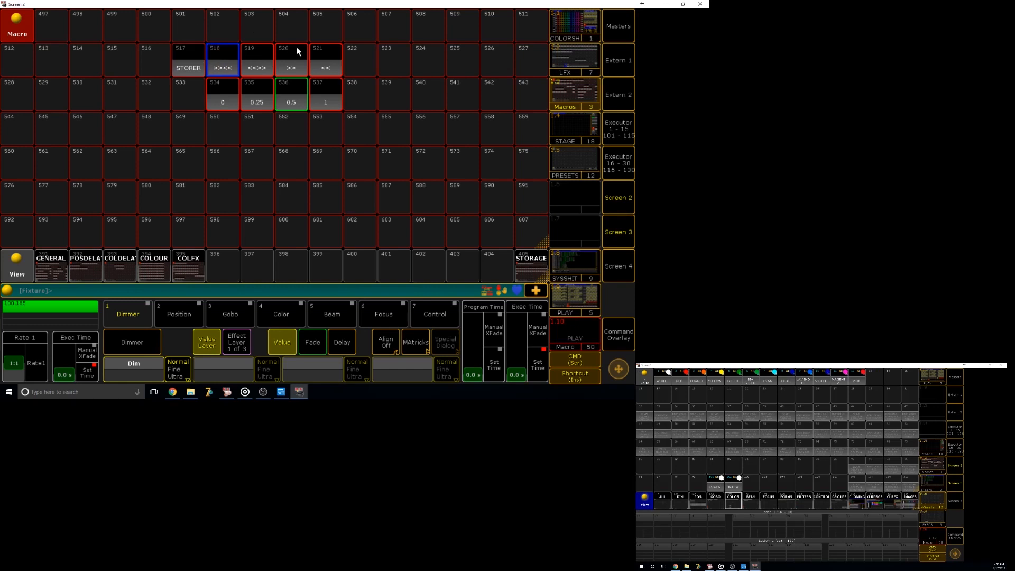
Step: Run the >> direction macro, set the color delay to 0, and return to the >><< direction
{"action": "left_click", "coordinate": [293, 60]}
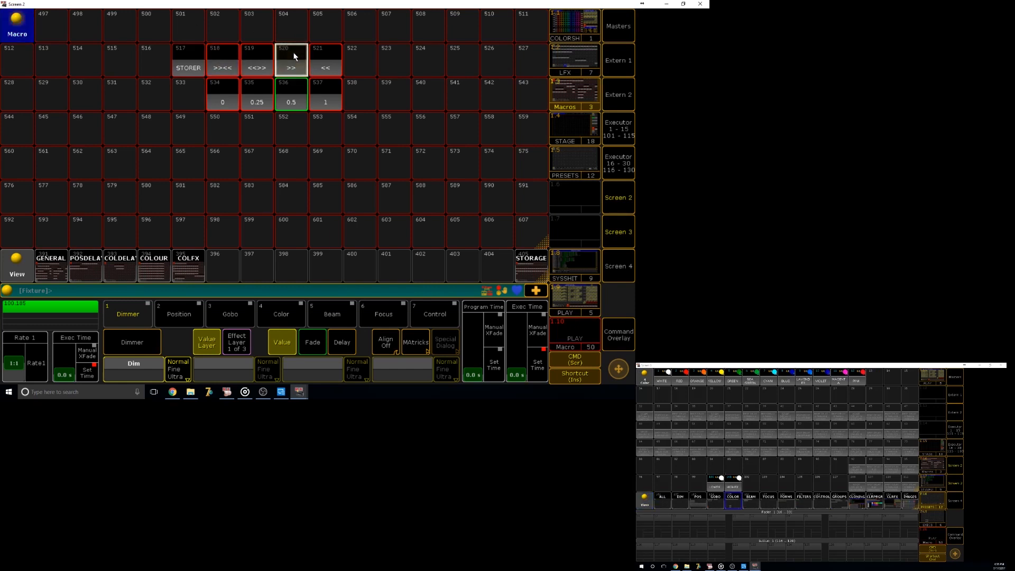
{"action": "left_click", "coordinate": [217, 91]}
{"action": "left_click", "coordinate": [391, 128]}
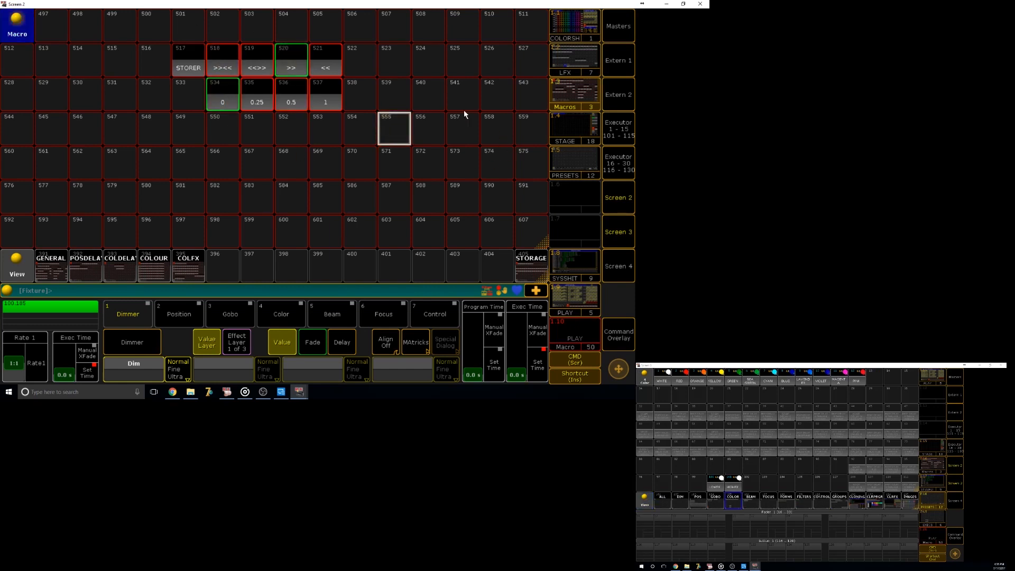
{"action": "left_click", "coordinate": [227, 74]}
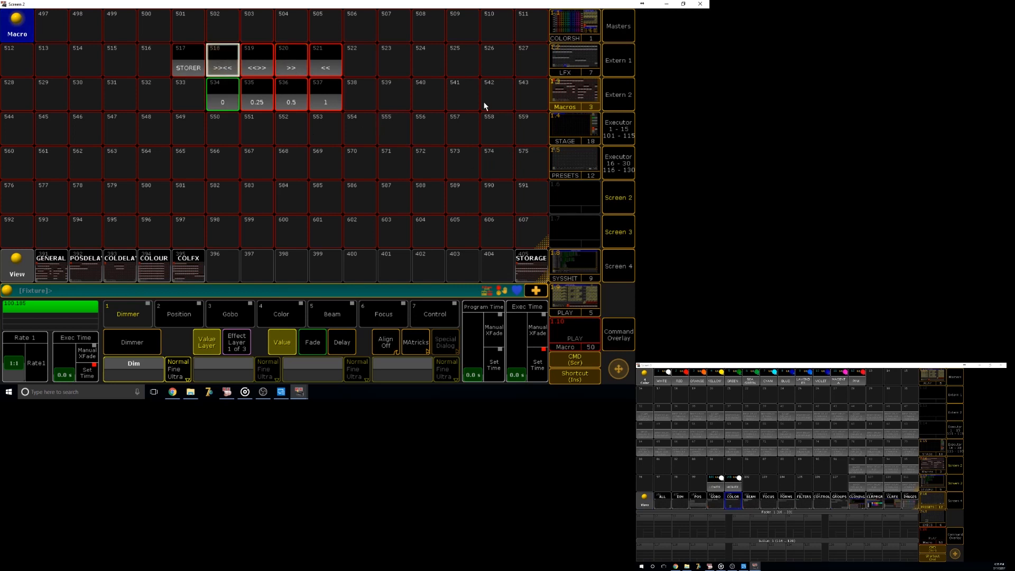
Step: Show the COLOR 1 layout view and try its <<>>, >> and << direction macros
{"action": "left_click", "coordinate": [569, 29]}
{"action": "left_click", "coordinate": [357, 74]}
{"action": "left_click", "coordinate": [359, 99]}
{"action": "left_click", "coordinate": [359, 122]}
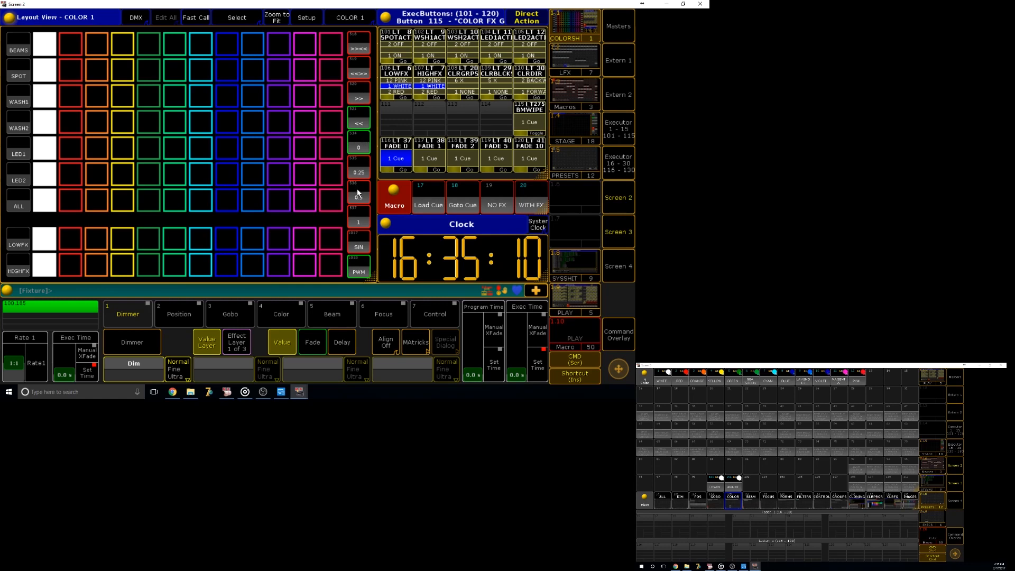
Step: Try the >><< and >> directions and the 0.25 delay in the color layout, and reselect >><< with delay 0
{"action": "left_click", "coordinate": [357, 53]}
{"action": "left_click", "coordinate": [356, 96]}
{"action": "left_click", "coordinate": [364, 51]}
{"action": "left_click", "coordinate": [362, 175]}
{"action": "left_click", "coordinate": [357, 97]}
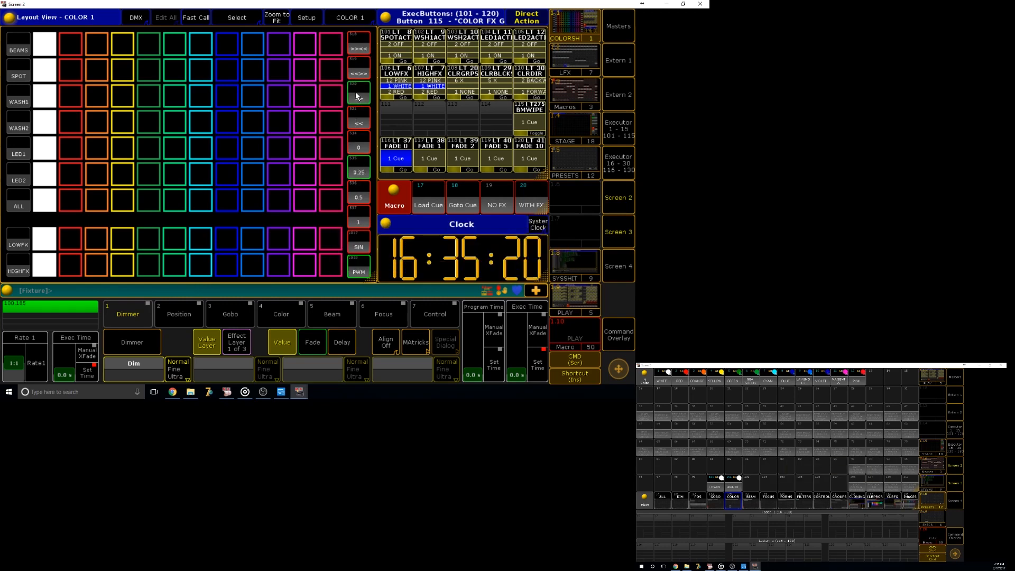
{"action": "left_click", "coordinate": [362, 49]}
{"action": "left_click", "coordinate": [365, 150]}
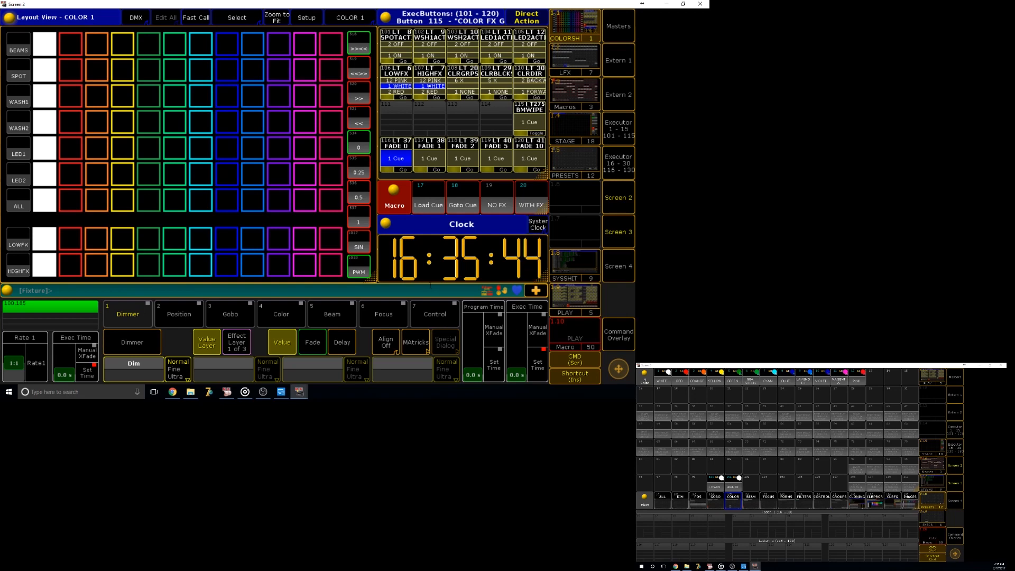
Step: Lock the desk, unlock it, and lock it again
{"action": "key", "text": "Pause"}
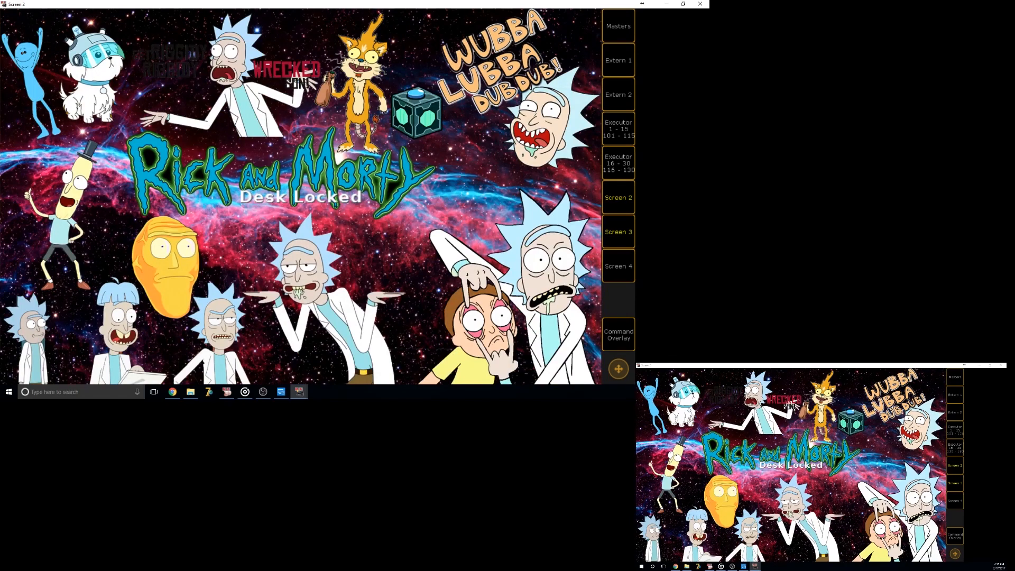
{"action": "key", "text": "Pause"}
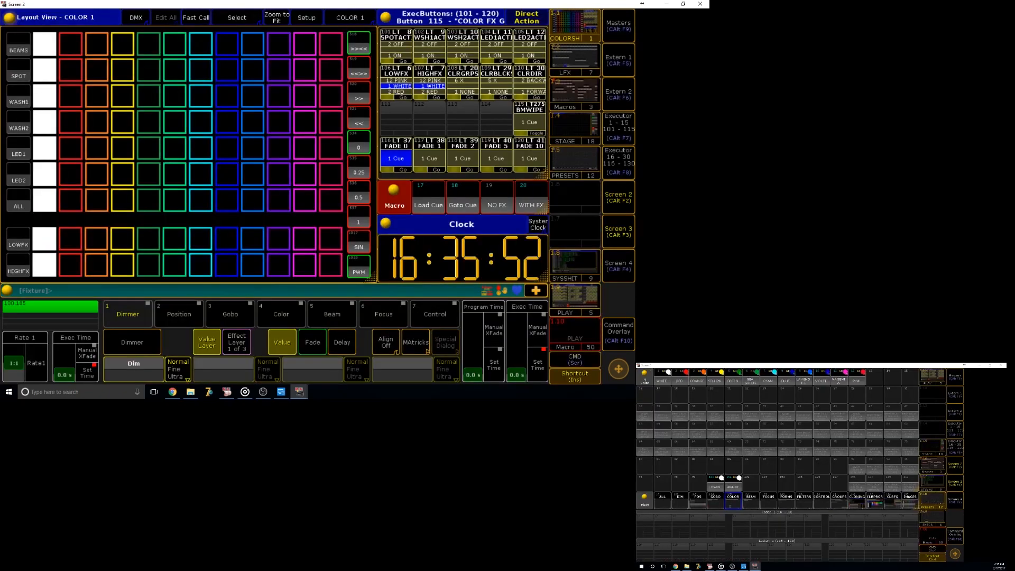
{"action": "key", "text": "Pause"}
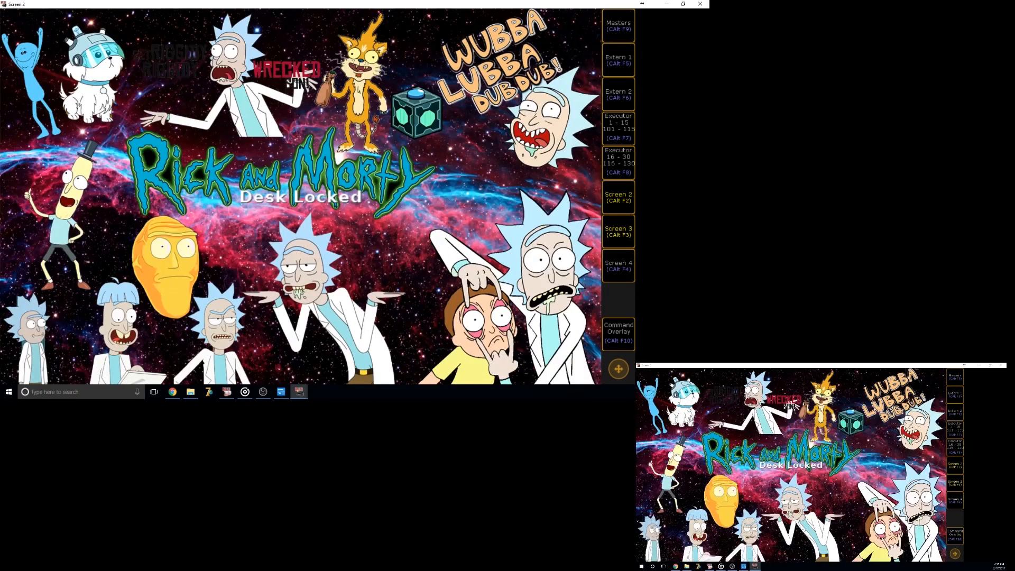